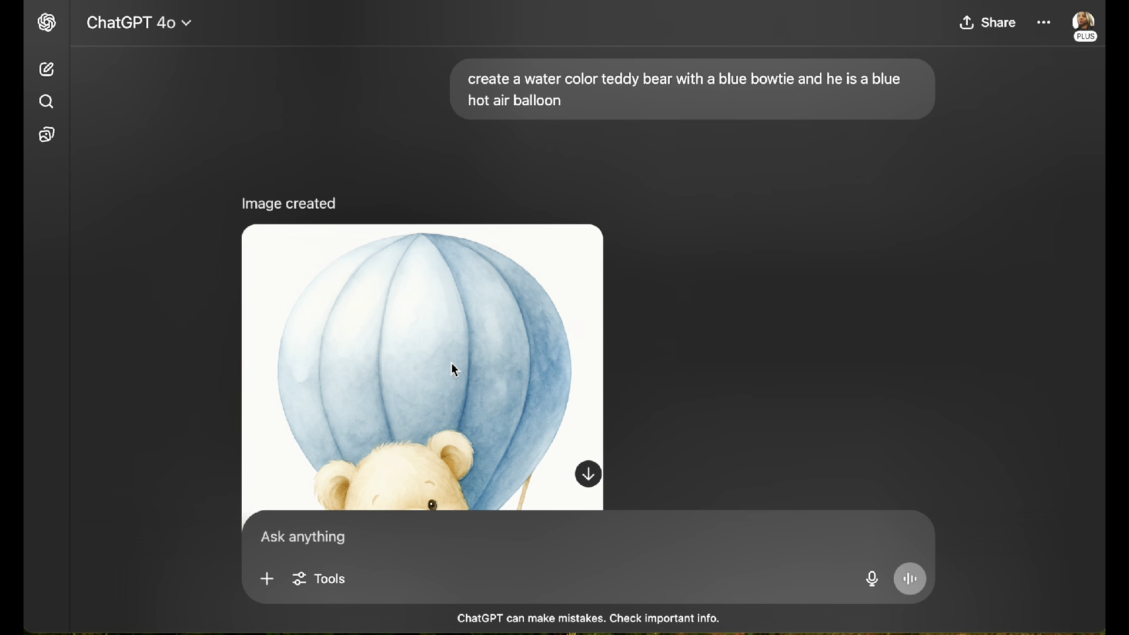
{"action": "scroll", "coordinate": [452, 365], "scroll_direction": "down", "scroll_amount": 3}
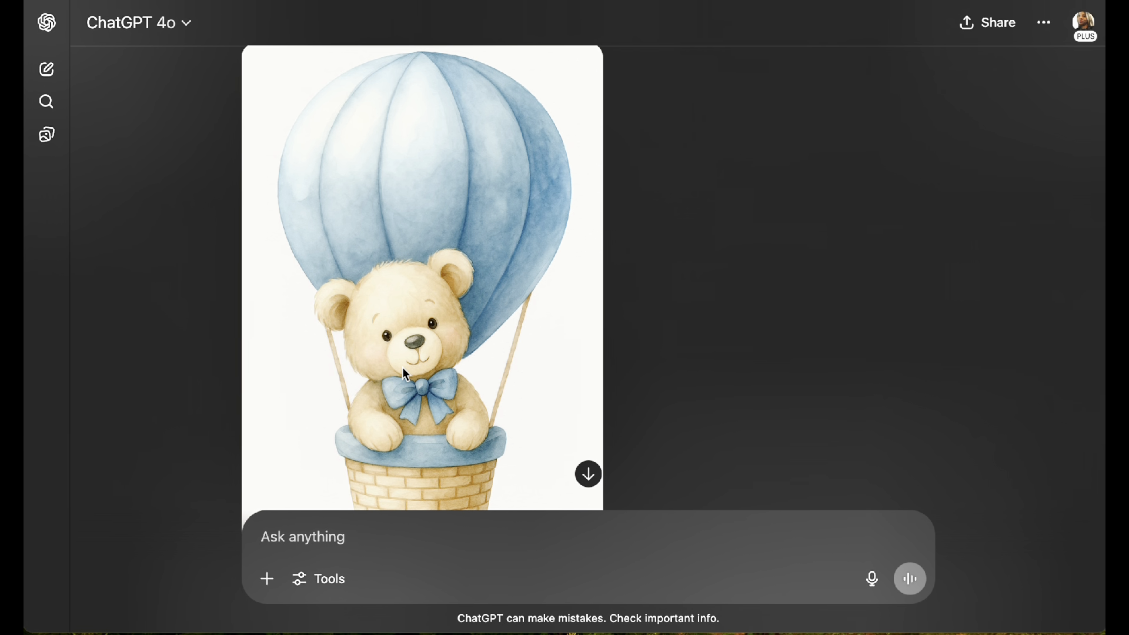
{"action": "scroll", "coordinate": [404, 373], "scroll_direction": "down", "scroll_amount": 6}
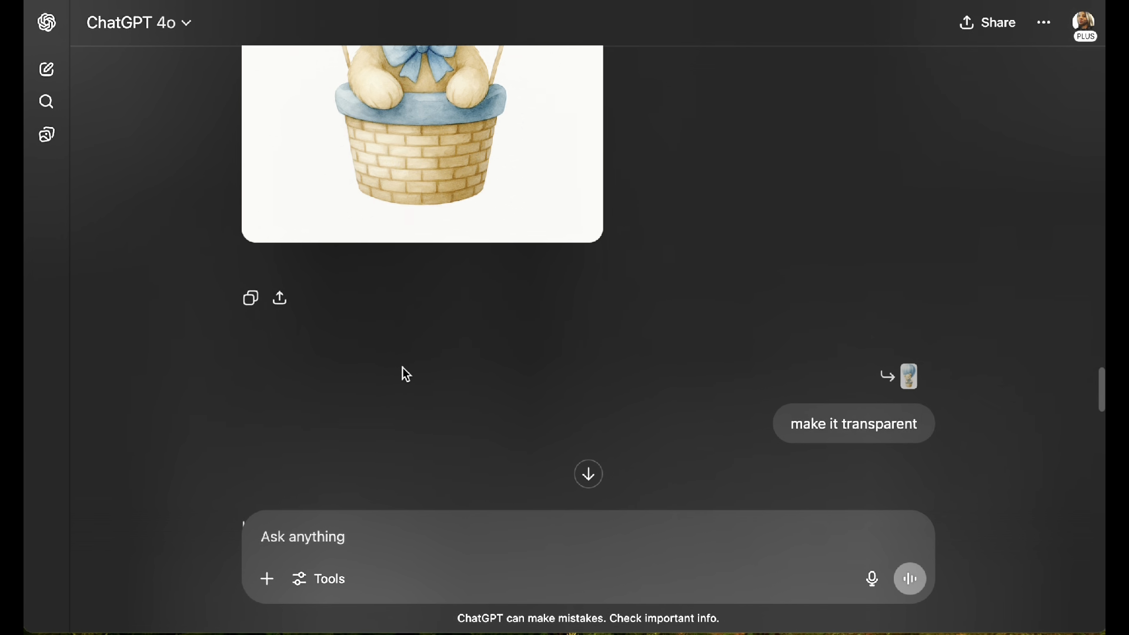
{"action": "scroll", "coordinate": [404, 373], "scroll_direction": "up", "scroll_amount": 3}
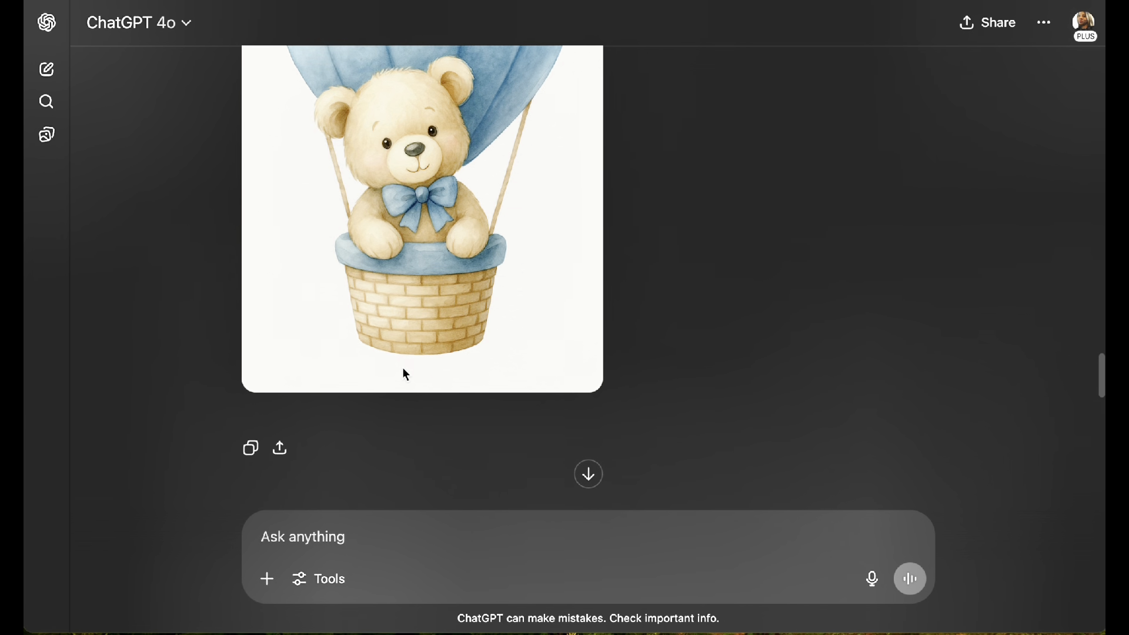
{"action": "left_click", "coordinate": [453, 227]}
{"action": "left_click", "coordinate": [376, 590]}
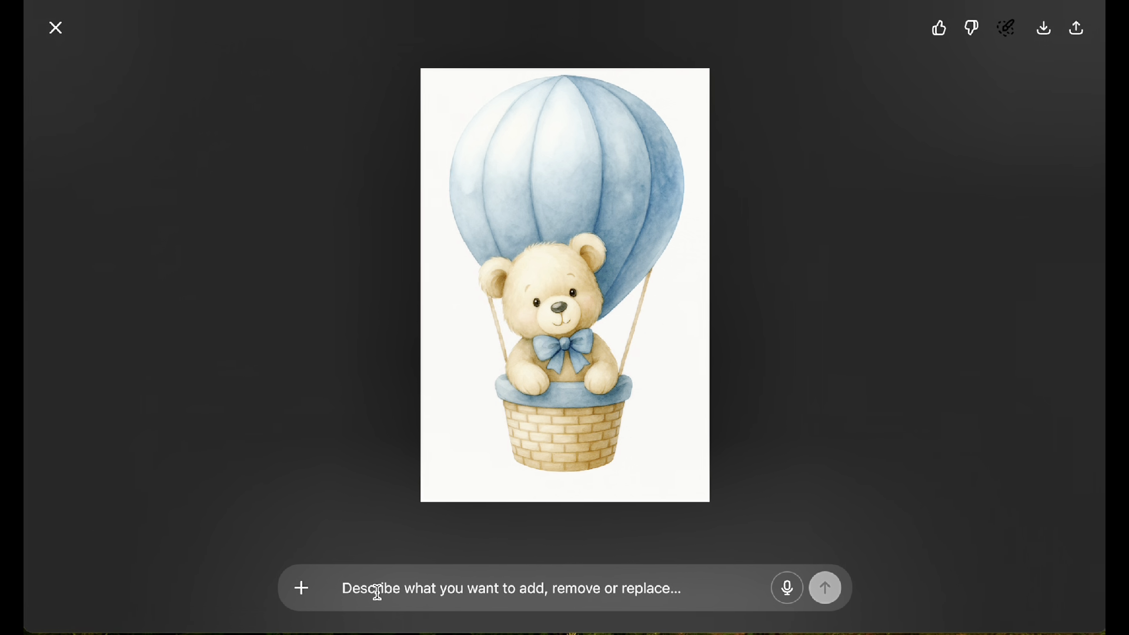
{"action": "type", "text": "dreate thi"}
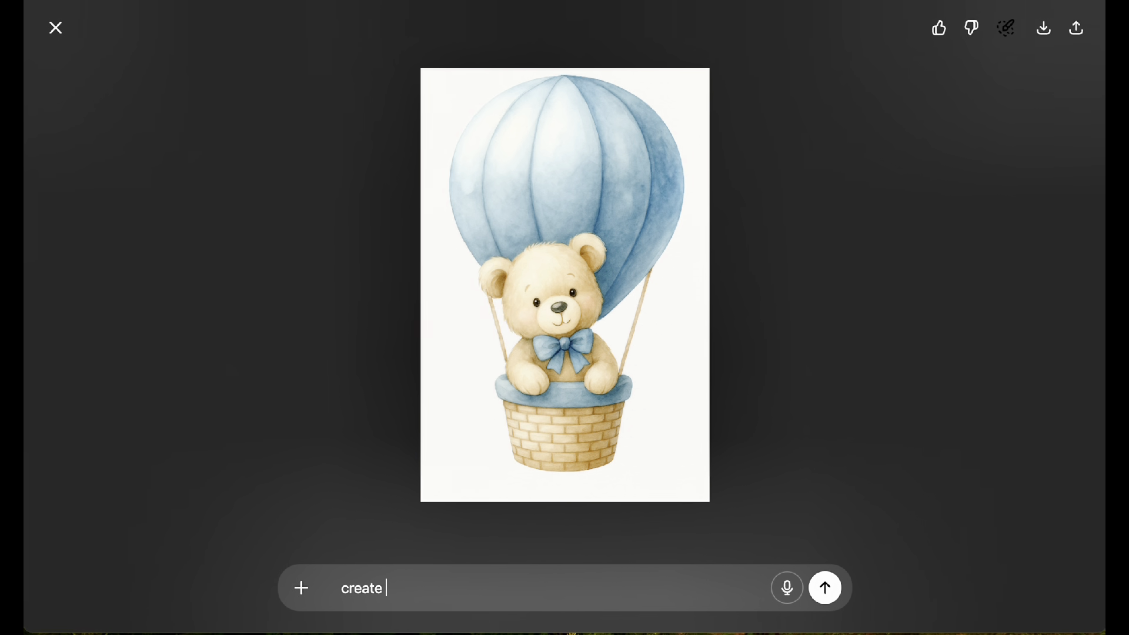
{"action": "type", "text": "d"}
{"action": "key", "text": "BackSpace"}
{"action": "type", "text": "s as a transpare"}
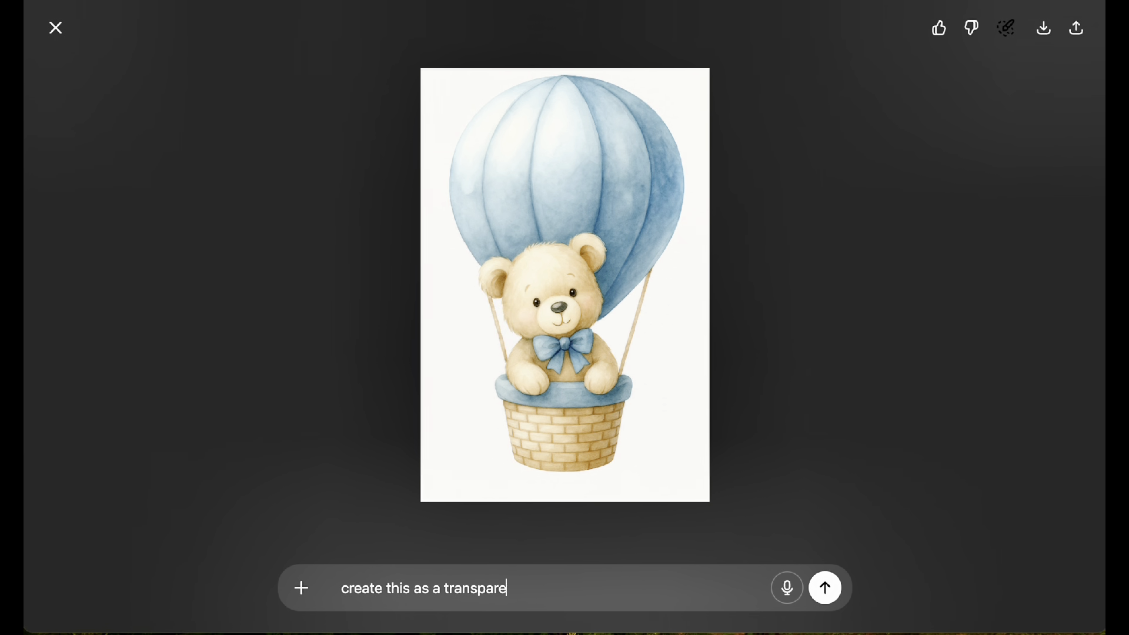
{"action": "type", "text": "nt background"}
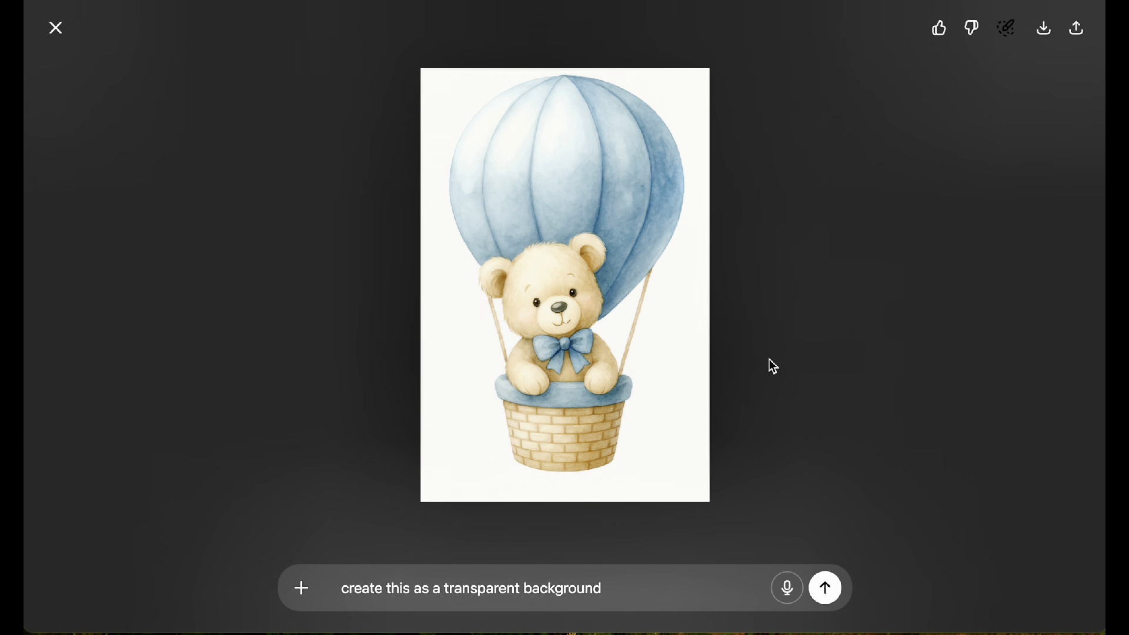
{"action": "left_click", "coordinate": [55, 26]}
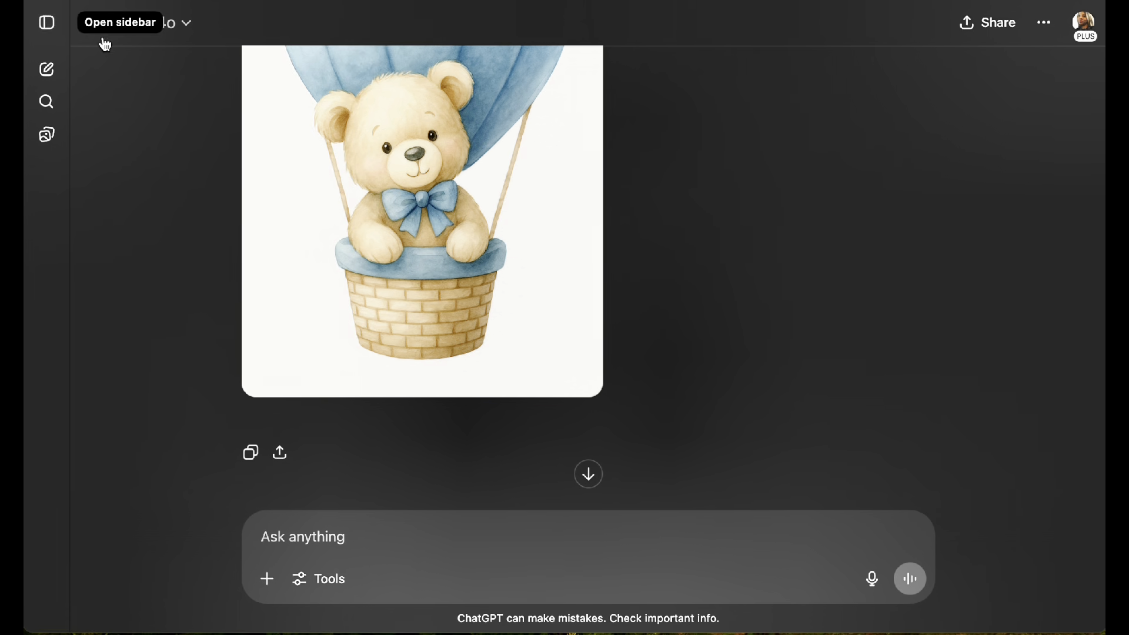
Step: Examine the transparent version of the teddy bear in the hot air balloon at full size and return to the chat
{"action": "scroll", "coordinate": [558, 337], "scroll_direction": "up", "scroll_amount": 4}
{"action": "scroll", "coordinate": [558, 337], "scroll_direction": "down", "scroll_amount": 5}
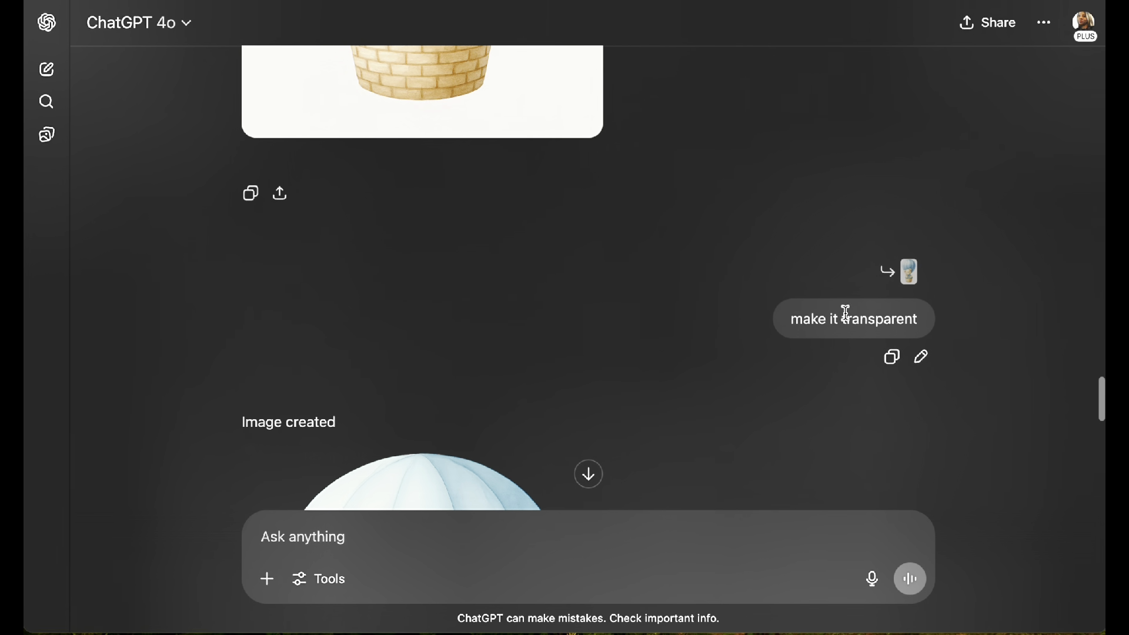
{"action": "scroll", "coordinate": [748, 378], "scroll_direction": "down", "scroll_amount": 8}
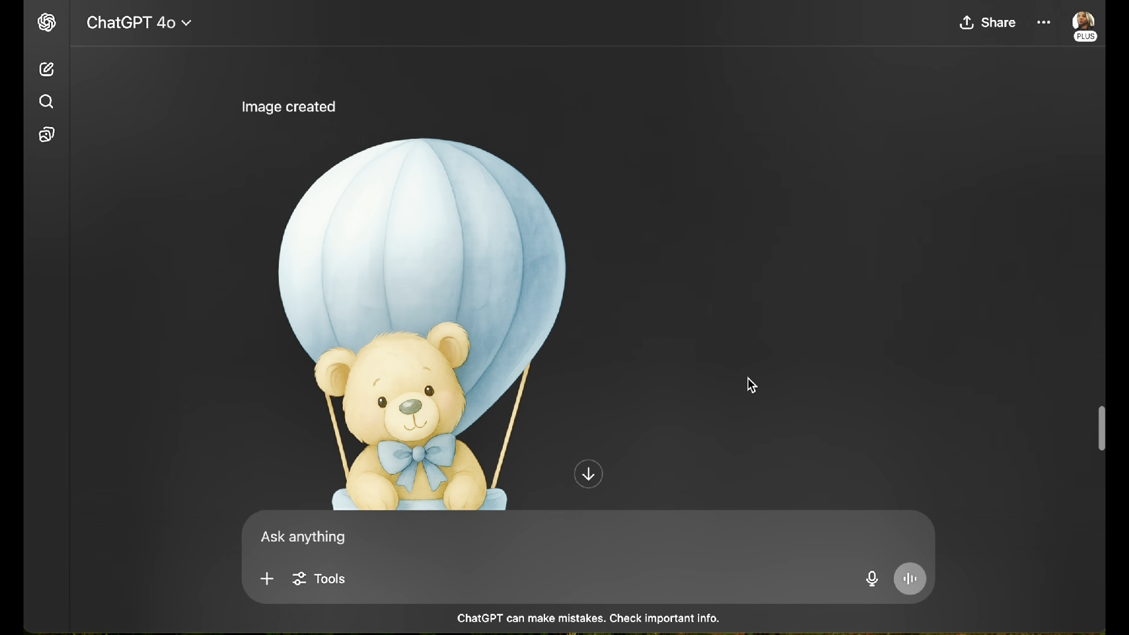
{"action": "left_click", "coordinate": [365, 229]}
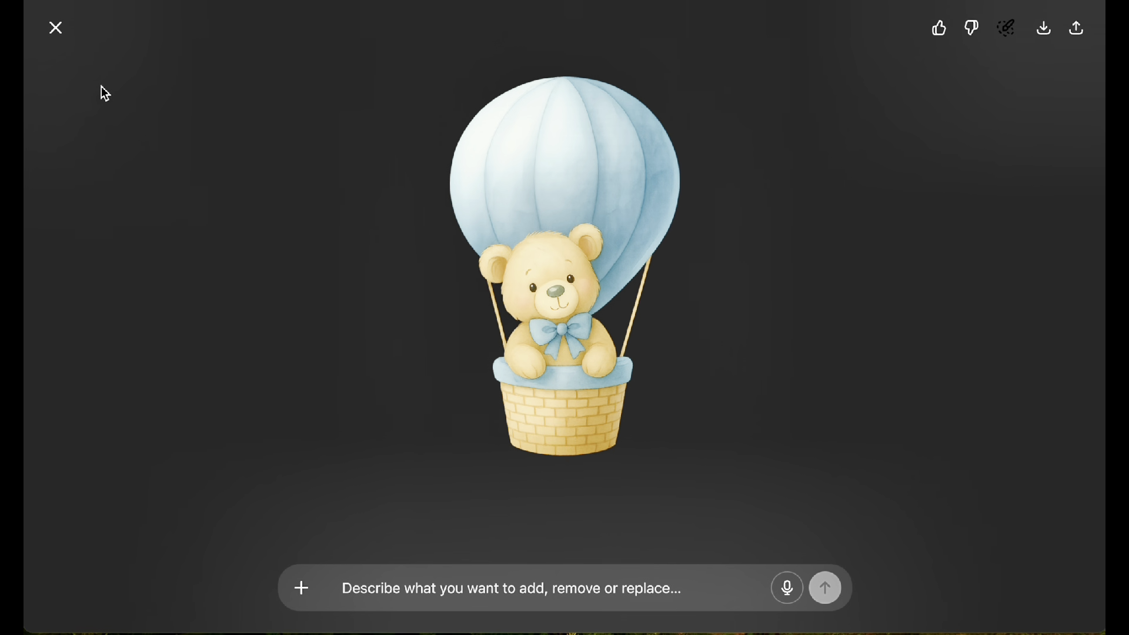
{"action": "left_click", "coordinate": [56, 27]}
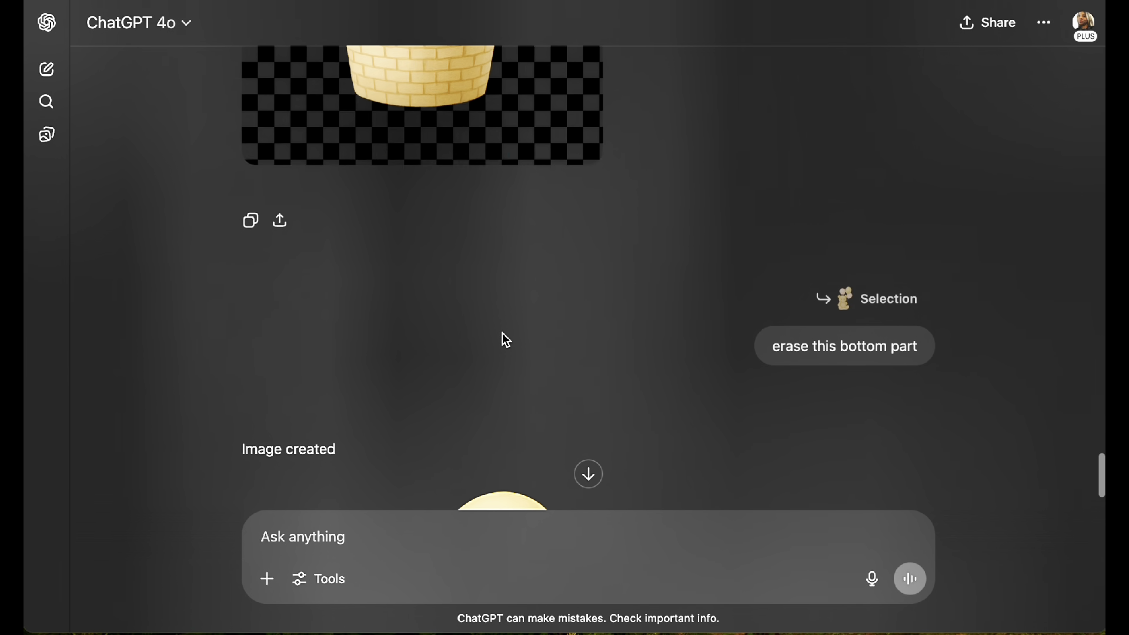
Step: Send the edit request "please give her a pink bow and a pink tutu" for the SG teddy bear image with three balloons
{"action": "scroll", "coordinate": [503, 333], "scroll_direction": "down", "scroll_amount": 8}
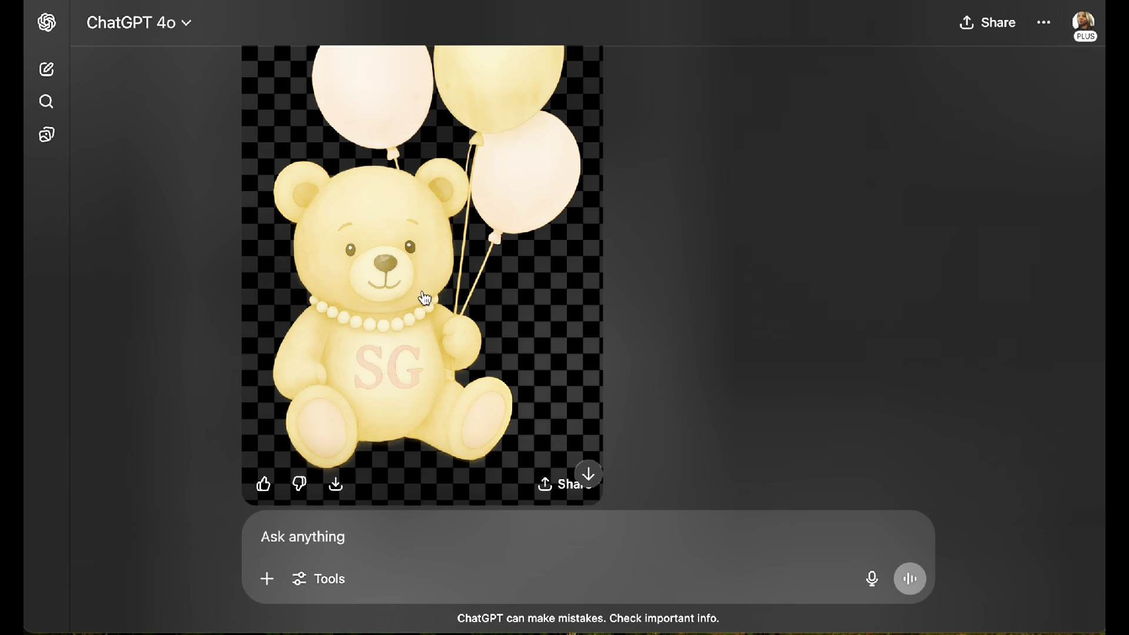
{"action": "scroll", "coordinate": [406, 359], "scroll_direction": "down", "scroll_amount": 3}
{"action": "scroll", "coordinate": [405, 365], "scroll_direction": "up", "scroll_amount": 3}
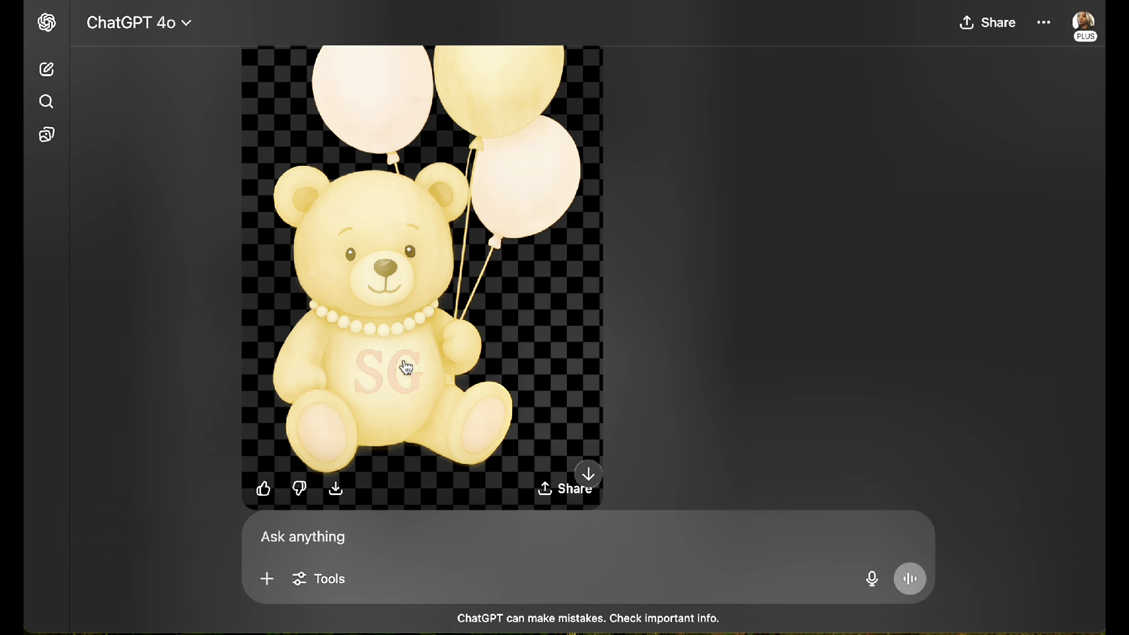
{"action": "scroll", "coordinate": [411, 360], "scroll_direction": "up", "scroll_amount": 1}
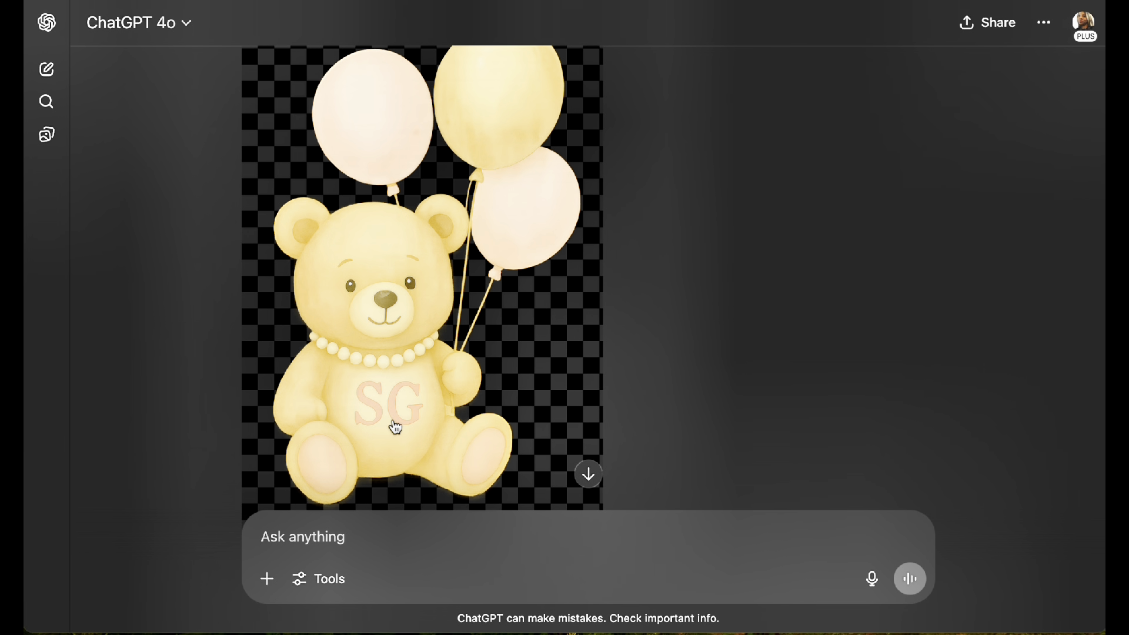
{"action": "left_click", "coordinate": [320, 535]}
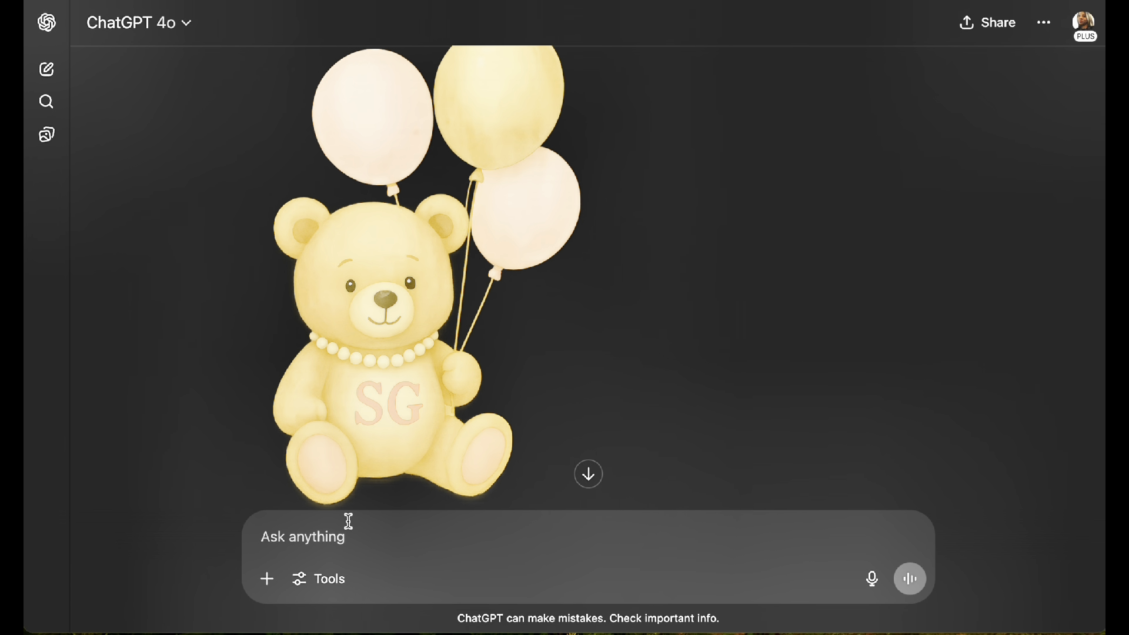
{"action": "left_click", "coordinate": [390, 389]}
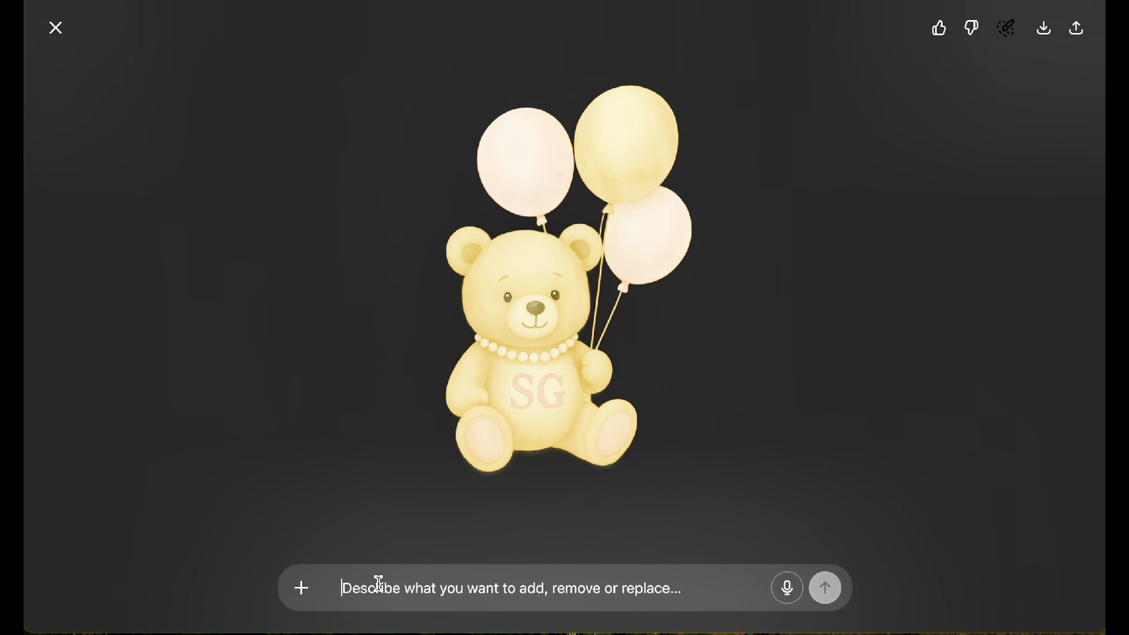
{"action": "type", "text": "pl"}
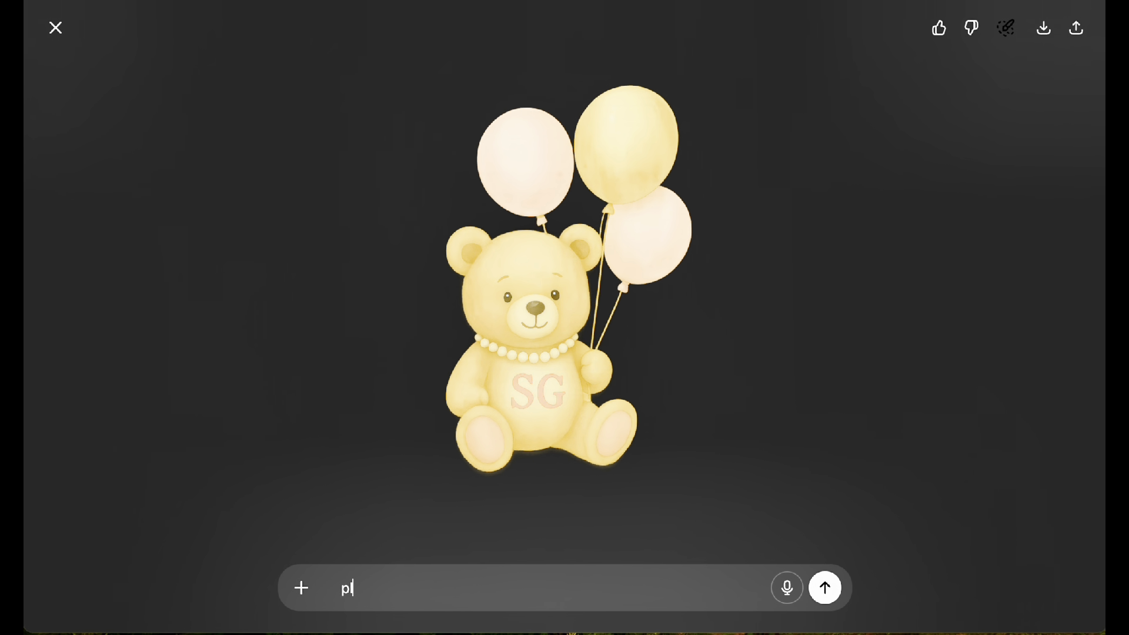
{"action": "type", "text": "ease give her"}
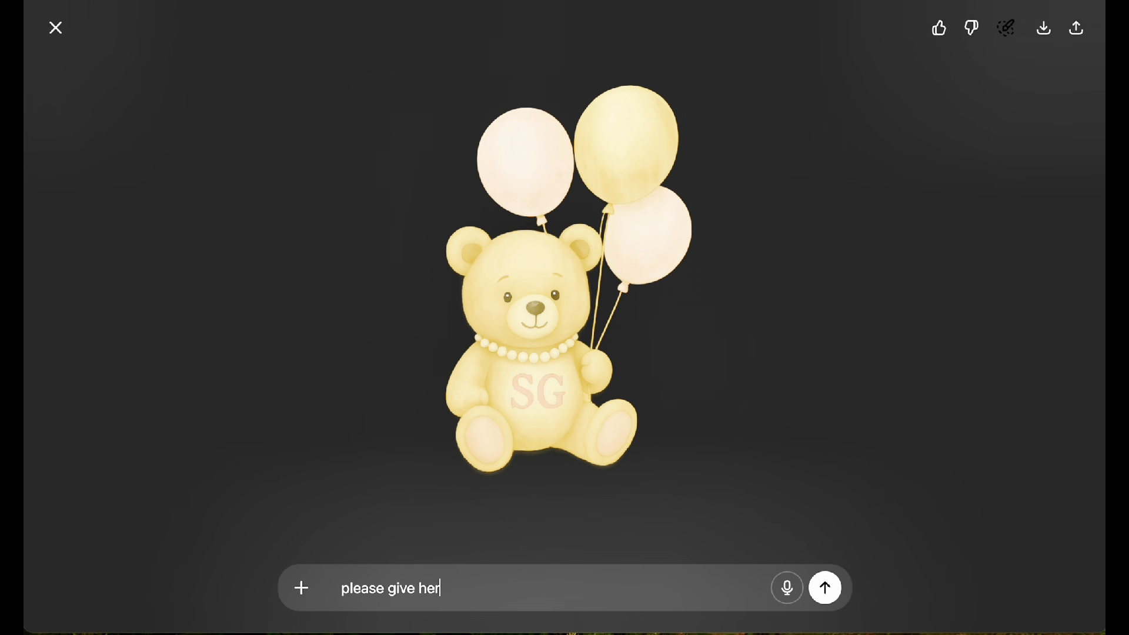
{"action": "type", "text": " a pink bow and "}
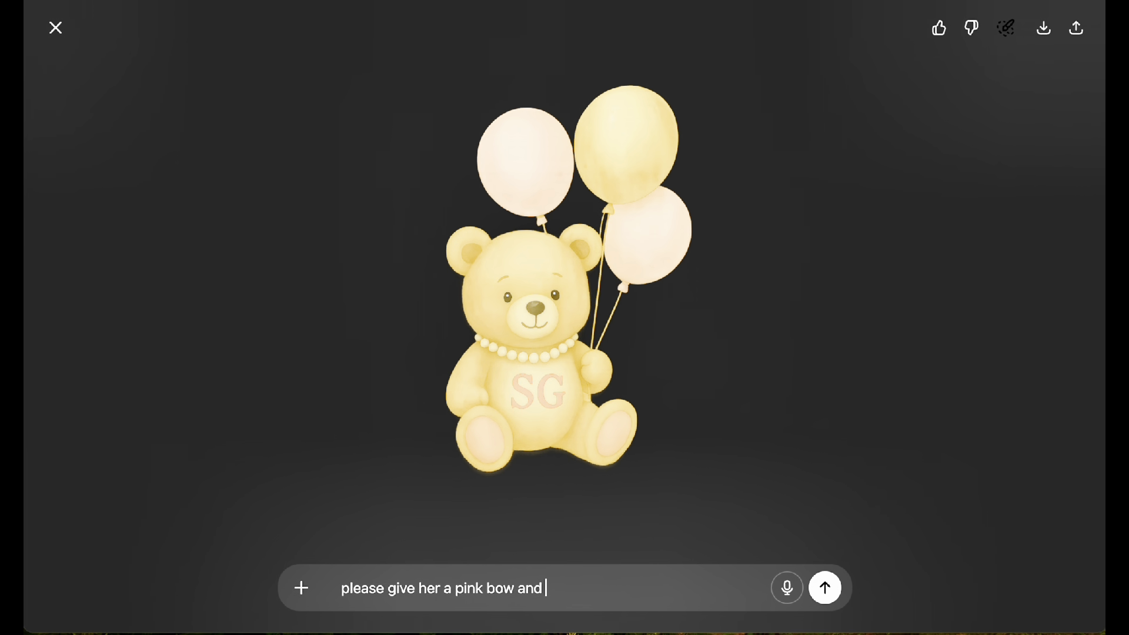
{"action": "type", "text": "a pink tutu"}
{"action": "key", "text": "Return"}
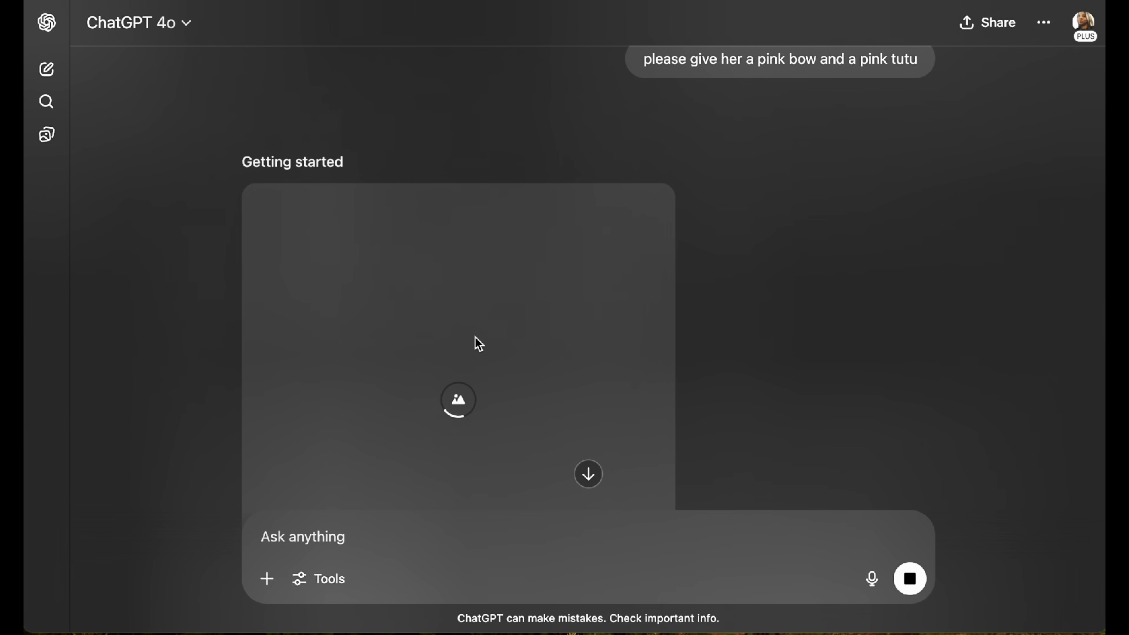
Step: Compare the generated bow-and-tutu bear image with the previous SG bear version
{"action": "scroll", "coordinate": [478, 344], "scroll_direction": "down", "scroll_amount": 3}
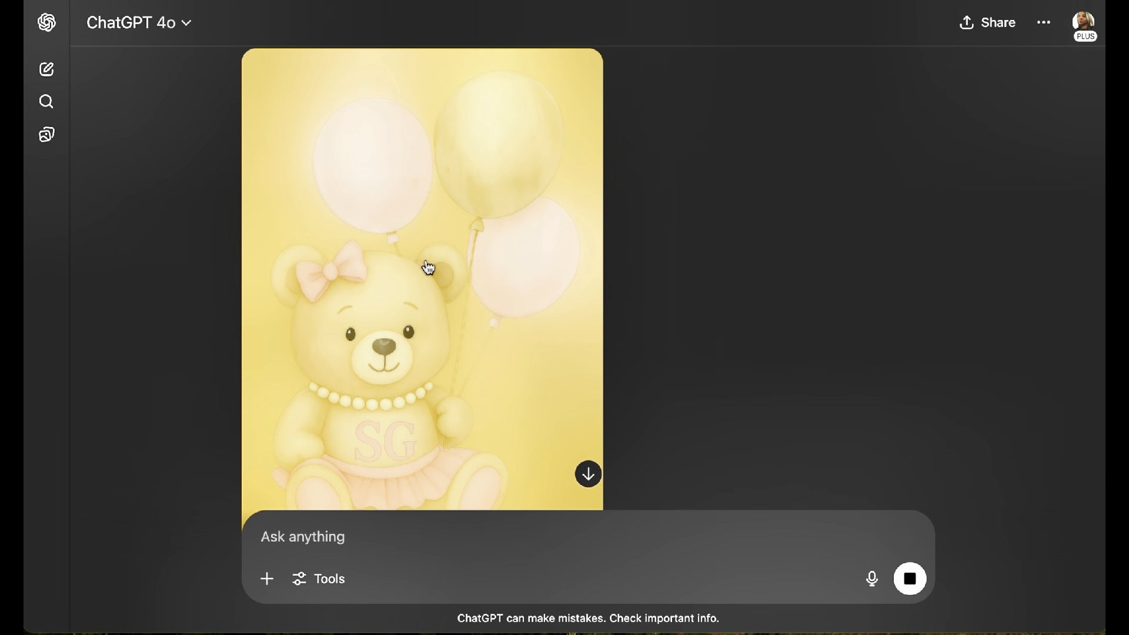
{"action": "scroll", "coordinate": [429, 268], "scroll_direction": "down", "scroll_amount": 3}
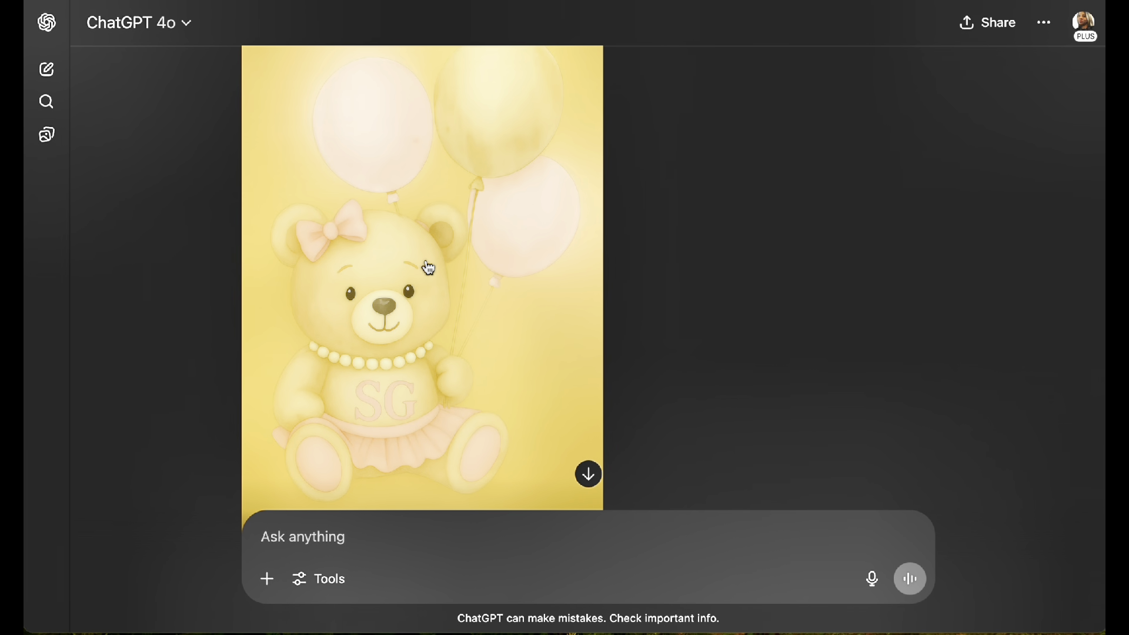
{"action": "scroll", "coordinate": [429, 268], "scroll_direction": "up", "scroll_amount": 15}
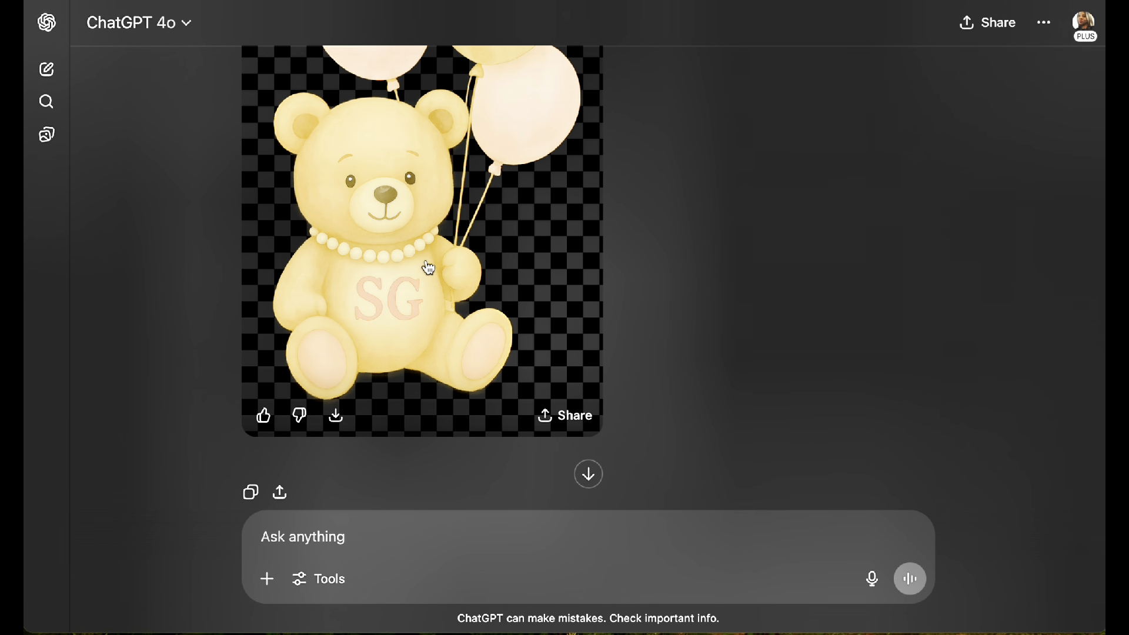
{"action": "scroll", "coordinate": [429, 266], "scroll_direction": "up", "scroll_amount": 1}
{"action": "scroll", "coordinate": [429, 265], "scroll_direction": "down", "scroll_amount": 12}
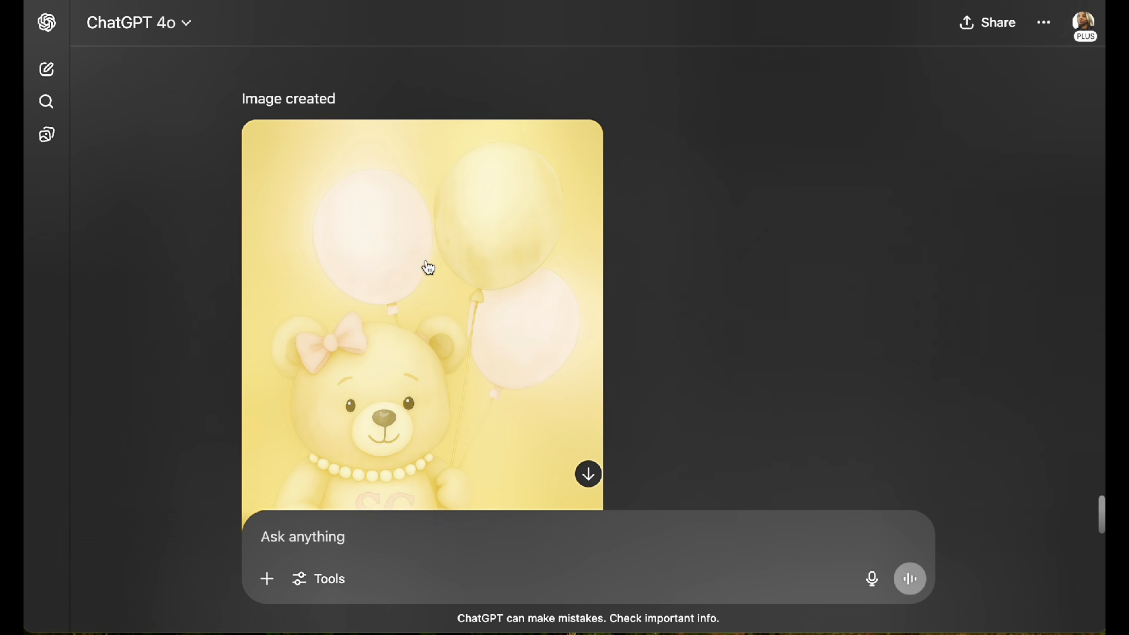
{"action": "scroll", "coordinate": [440, 290], "scroll_direction": "down", "scroll_amount": 2}
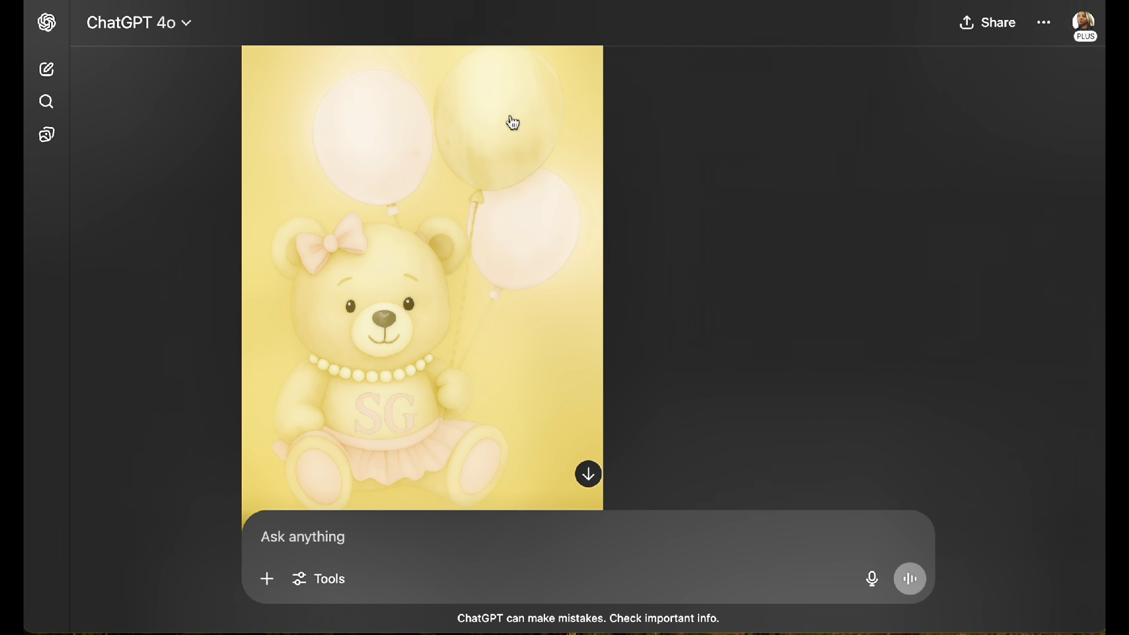
Step: Send the edit request "make this a transparent background" for the bear image with the pink bow and tutu
{"action": "left_click", "coordinate": [436, 312]}
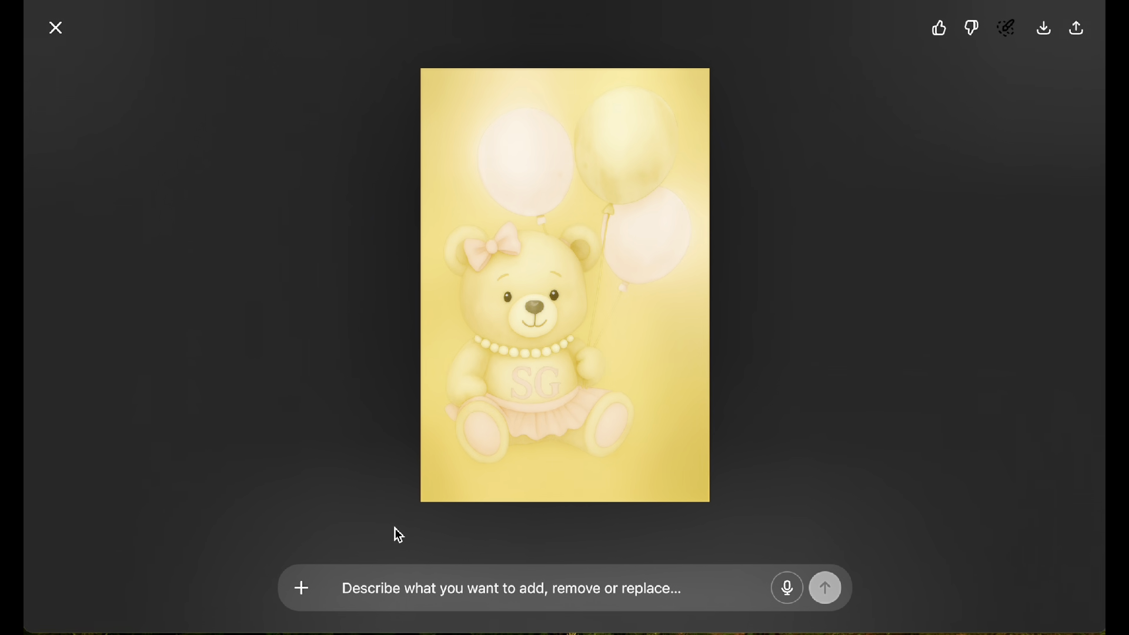
{"action": "left_click", "coordinate": [385, 602]}
{"action": "type", "text": "a"}
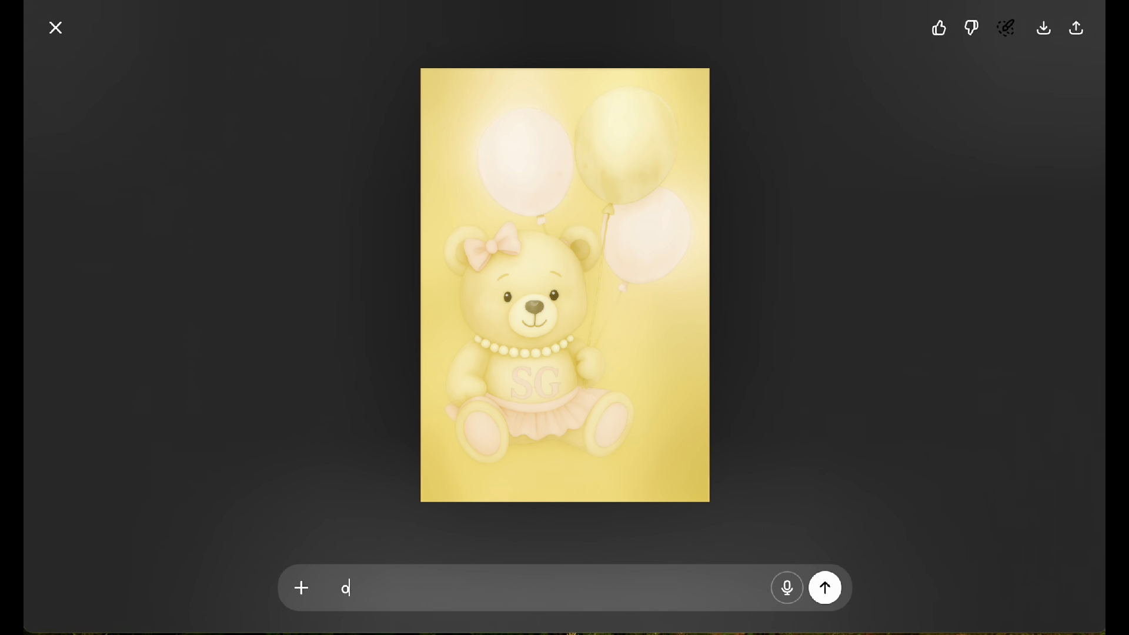
{"action": "type", "text": "please"}
{"action": "key", "text": "BackSpace"}
{"action": "key", "text": "BackSpace"}
{"action": "key", "text": "BackSpace"}
{"action": "key", "text": "BackSpace"}
{"action": "key", "text": "BackSpace"}
{"action": "key", "text": "BackSpace"}
{"action": "key", "text": "BackSpace"}
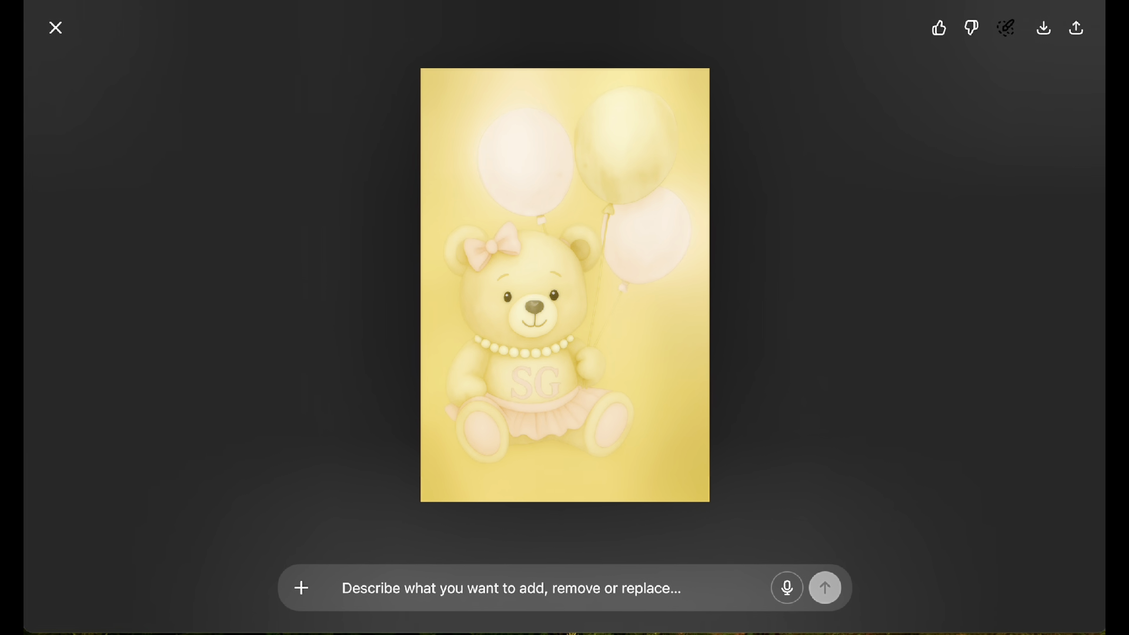
{"action": "type", "text": "make"}
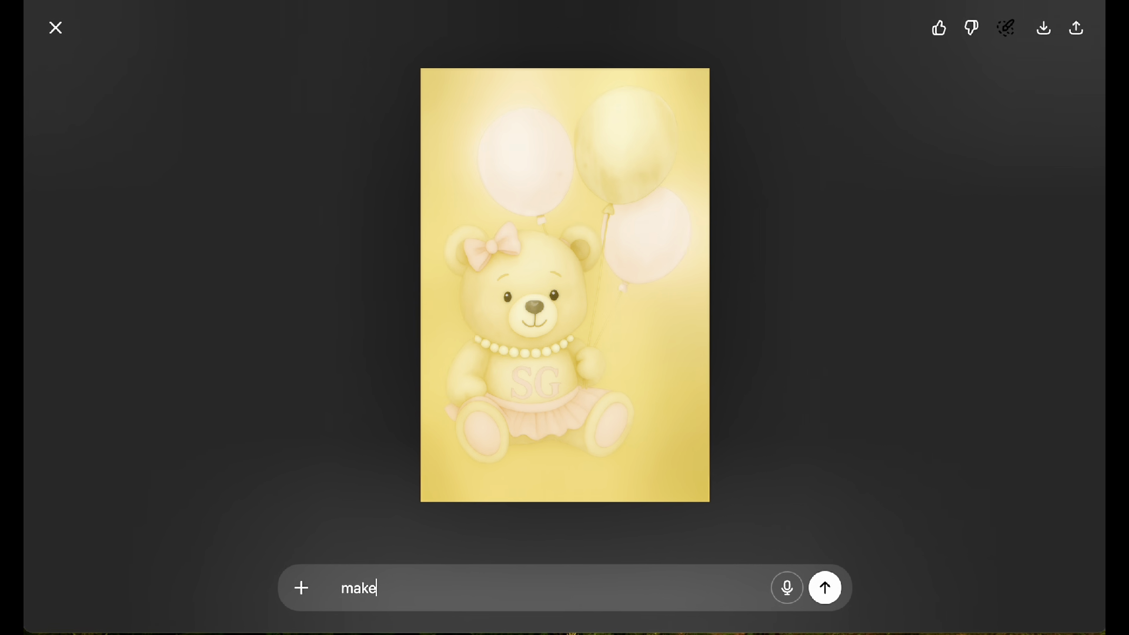
{"action": "type", "text": " this a transparent ba"}
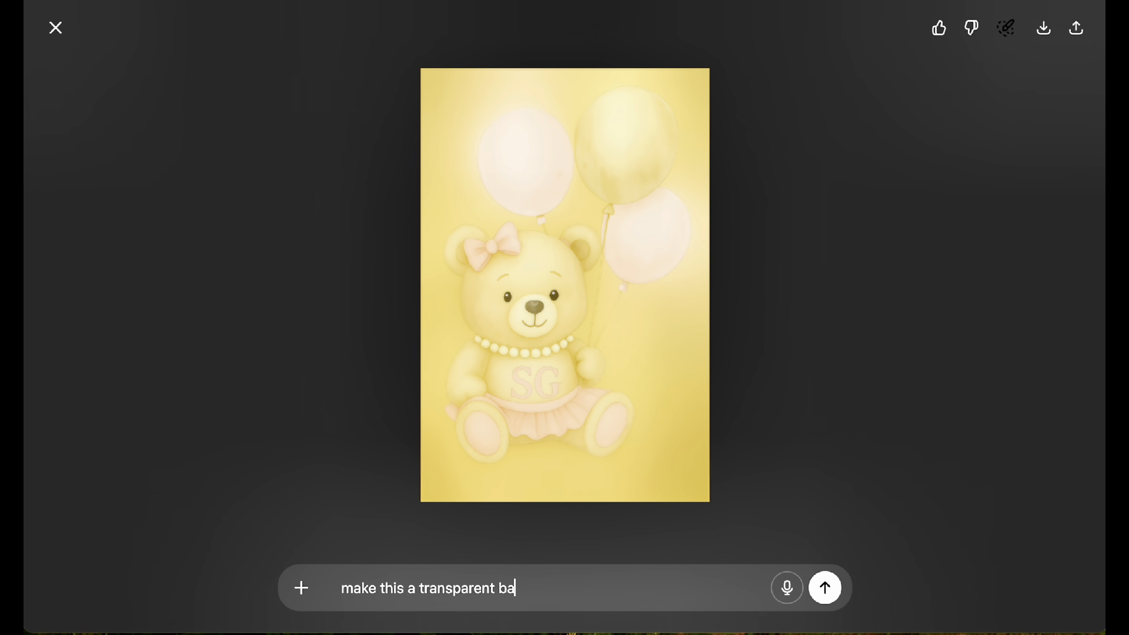
{"action": "type", "text": "ckground"}
{"action": "left_click", "coordinate": [827, 587]}
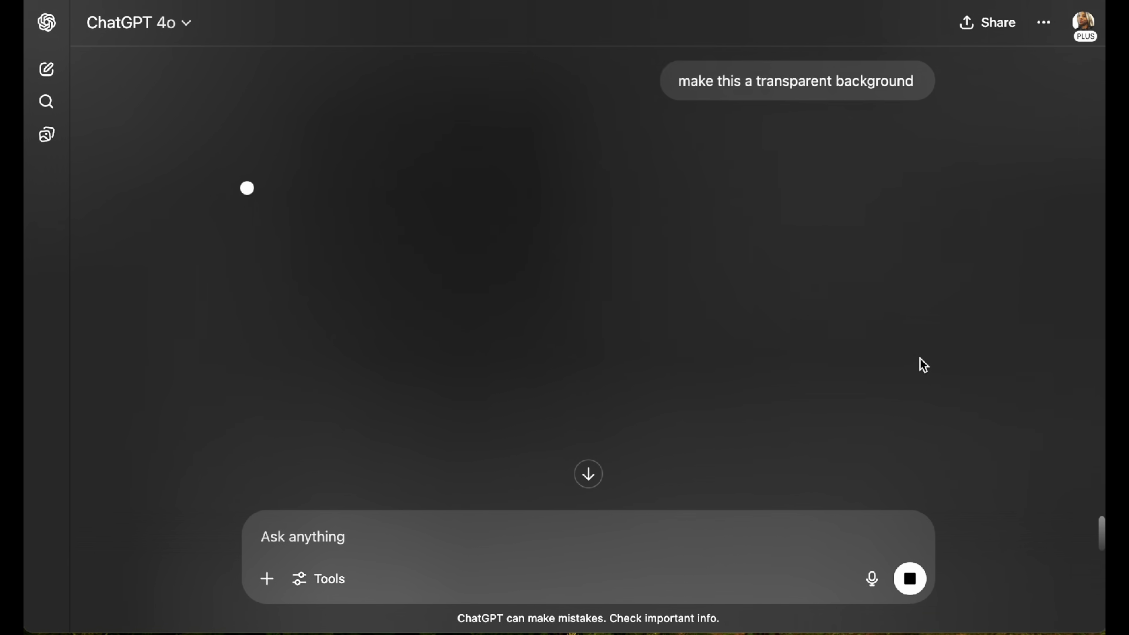
Step: Inspect the newly generated bear image for its background, bow, tutu and balloons
{"action": "scroll", "coordinate": [547, 160], "scroll_direction": "up", "scroll_amount": 8}
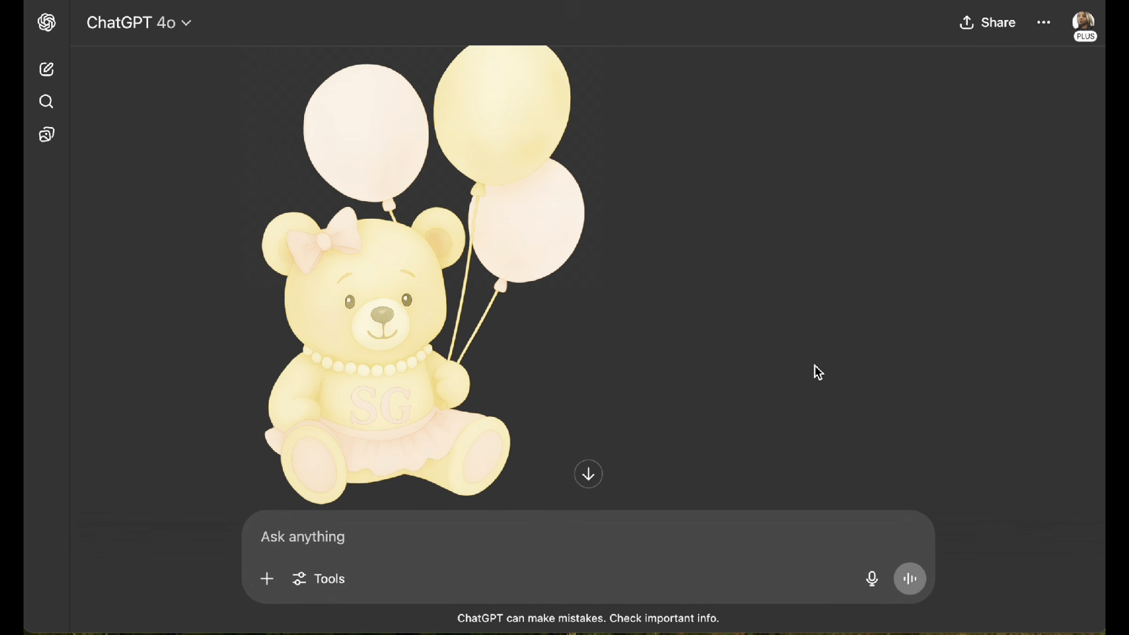
{"action": "scroll", "coordinate": [458, 402], "scroll_direction": "down", "scroll_amount": 3}
{"action": "scroll", "coordinate": [457, 402], "scroll_direction": "up", "scroll_amount": 3}
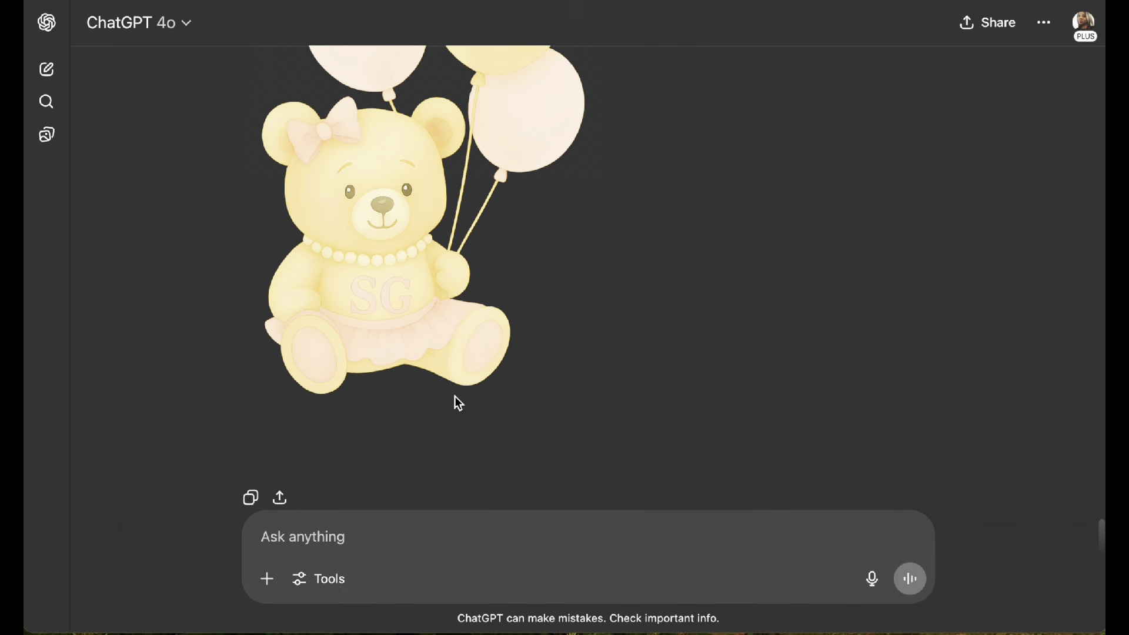
{"action": "scroll", "coordinate": [459, 404], "scroll_direction": "down", "scroll_amount": 1}
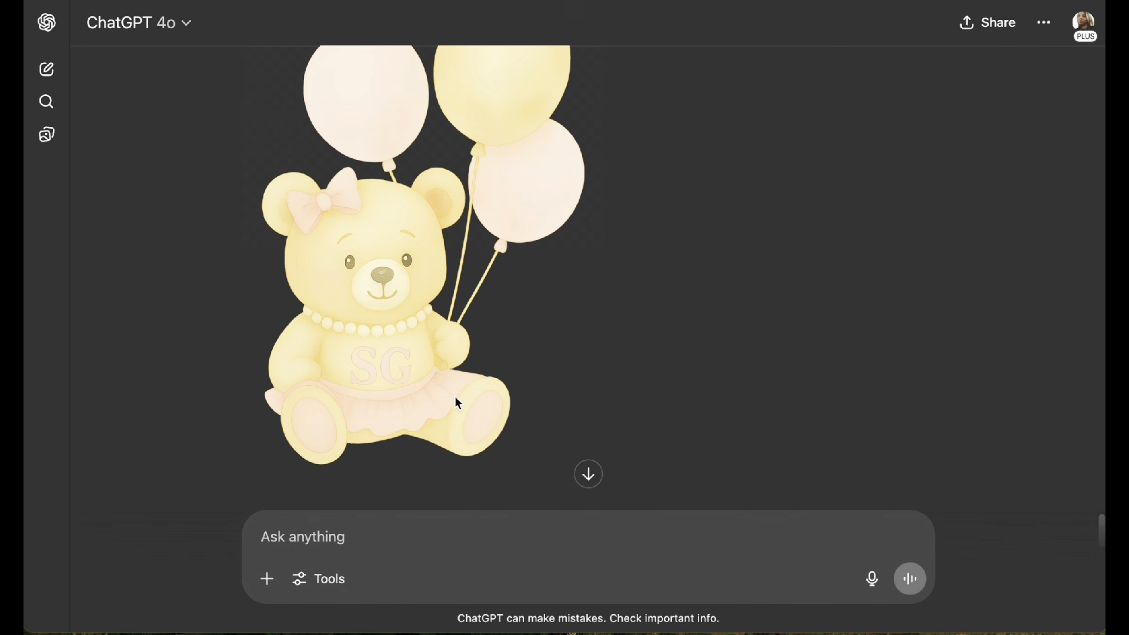
Step: Open the transparent-background bear image with the pink bow and tutu in the full-size image editing view
{"action": "scroll", "coordinate": [458, 402], "scroll_direction": "down", "scroll_amount": 1}
{"action": "scroll", "coordinate": [457, 402], "scroll_direction": "up", "scroll_amount": 1}
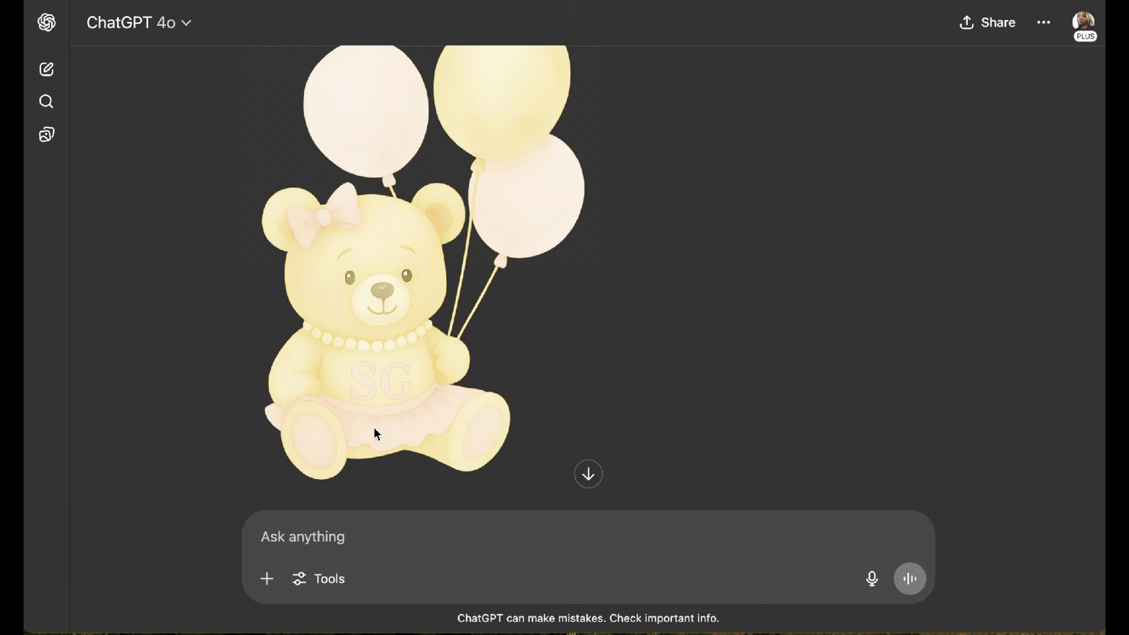
{"action": "mouse_move", "coordinate": [393, 386]}
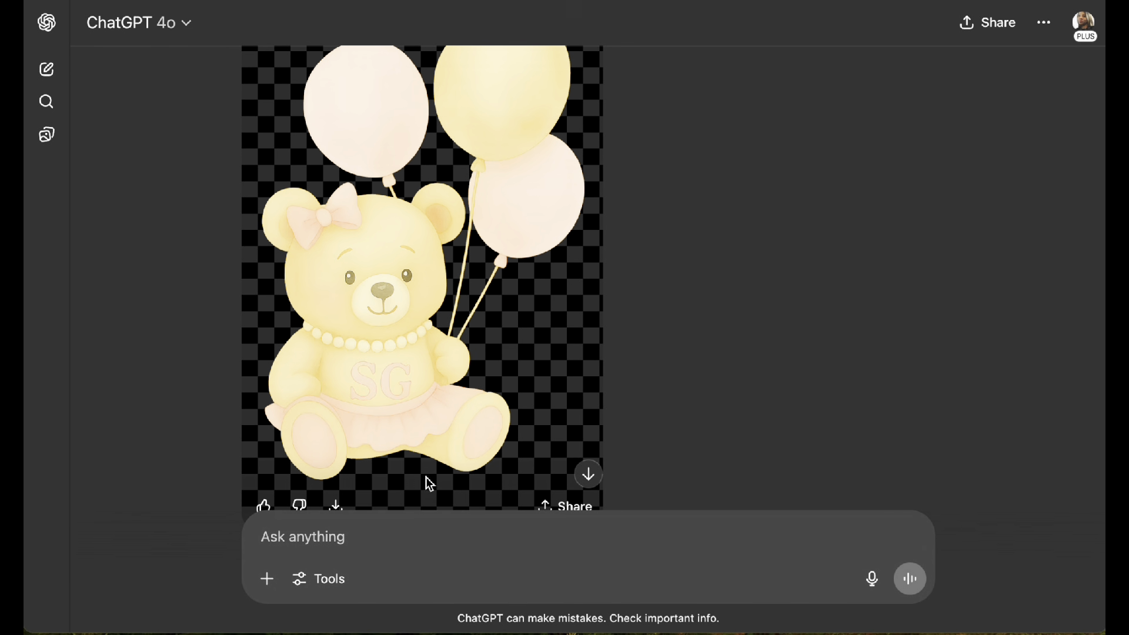
{"action": "scroll", "coordinate": [399, 421], "scroll_direction": "down", "scroll_amount": 3}
{"action": "scroll", "coordinate": [423, 364], "scroll_direction": "up", "scroll_amount": 2}
{"action": "left_click", "coordinate": [443, 312]}
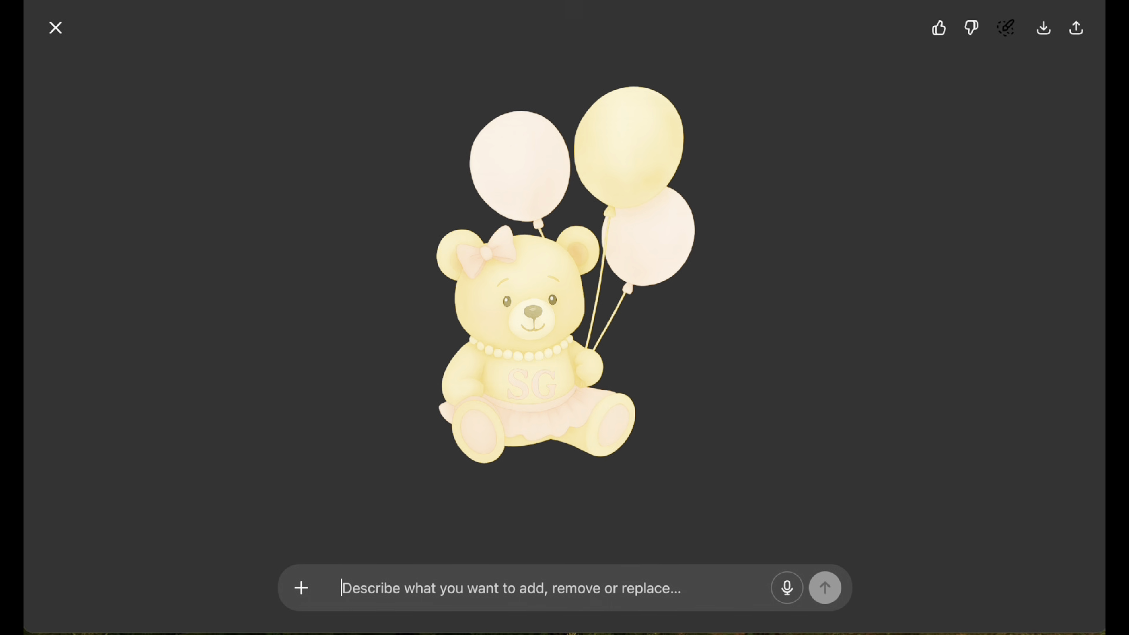
Step: Write the image edit request "at the bottom in pink write we can barely wait" with the spelling of "bottom" corrected
{"action": "type", "text": "at the bo"}
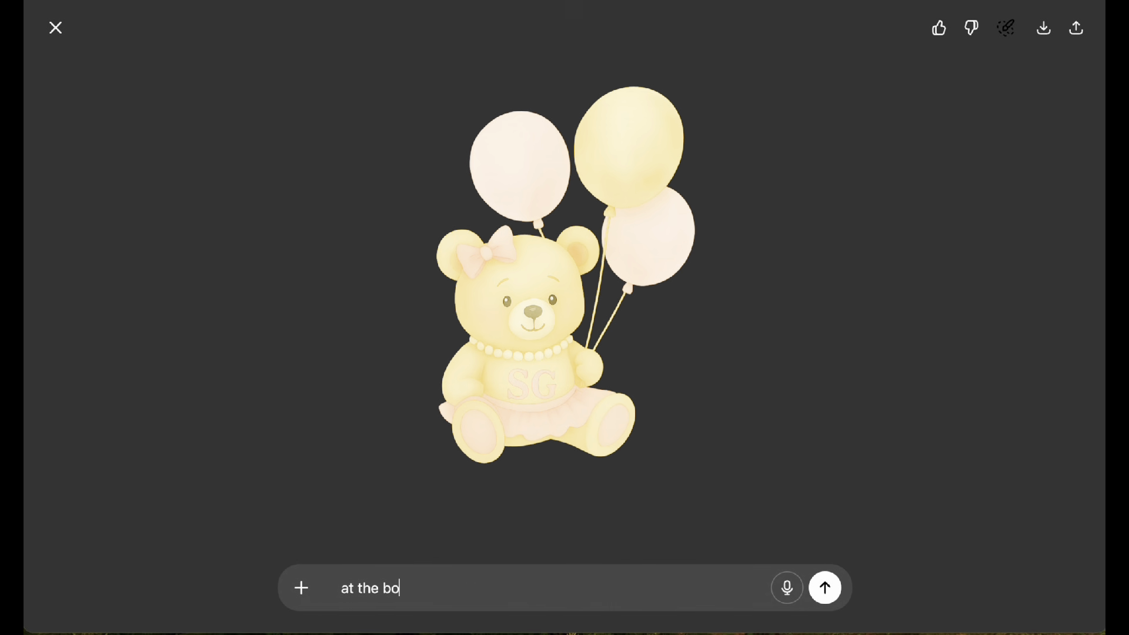
{"action": "type", "text": "tton in pink "}
{"action": "type", "text": "wt"}
{"action": "type", "text": "it"}
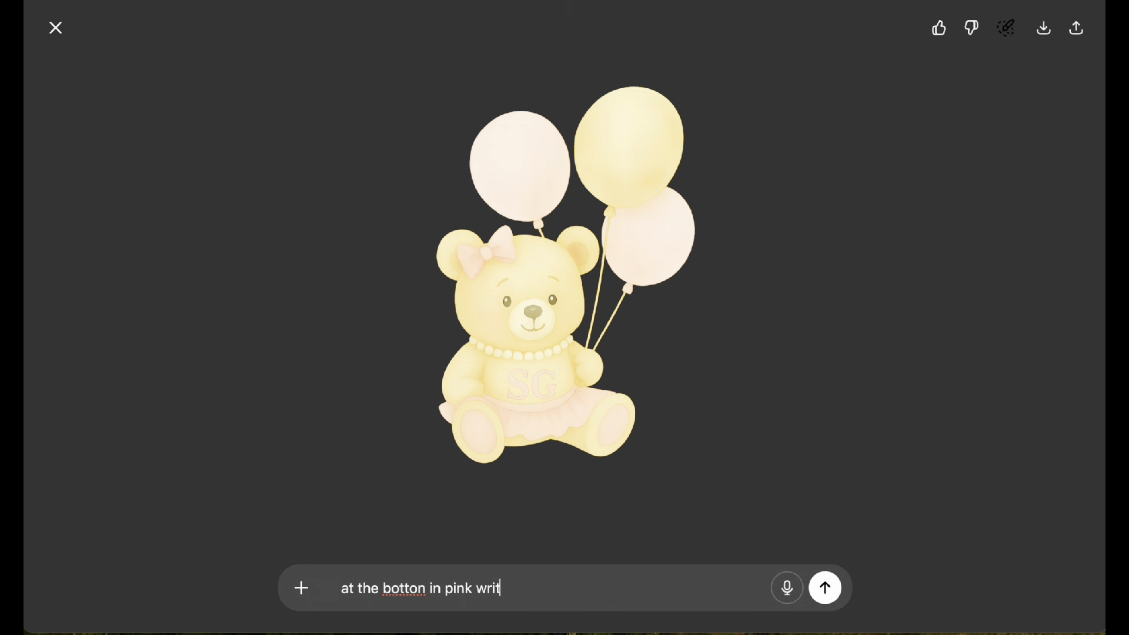
{"action": "type", "text": "e we can barel"}
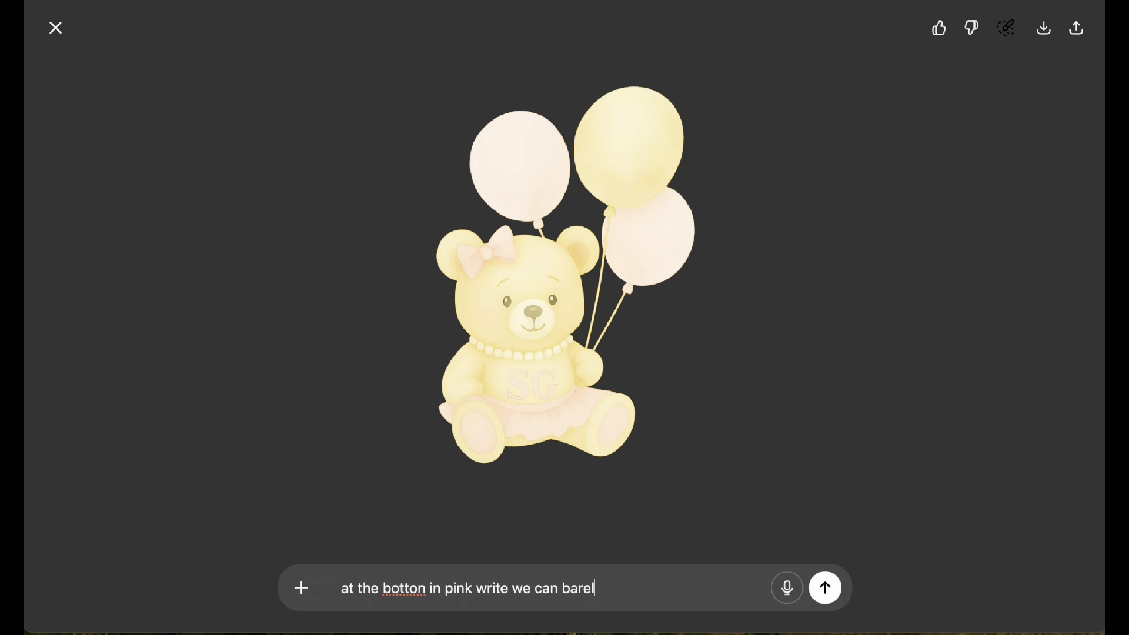
{"action": "type", "text": "y wait"}
{"action": "right_click", "coordinate": [391, 589]}
{"action": "left_click", "coordinate": [373, 610]}
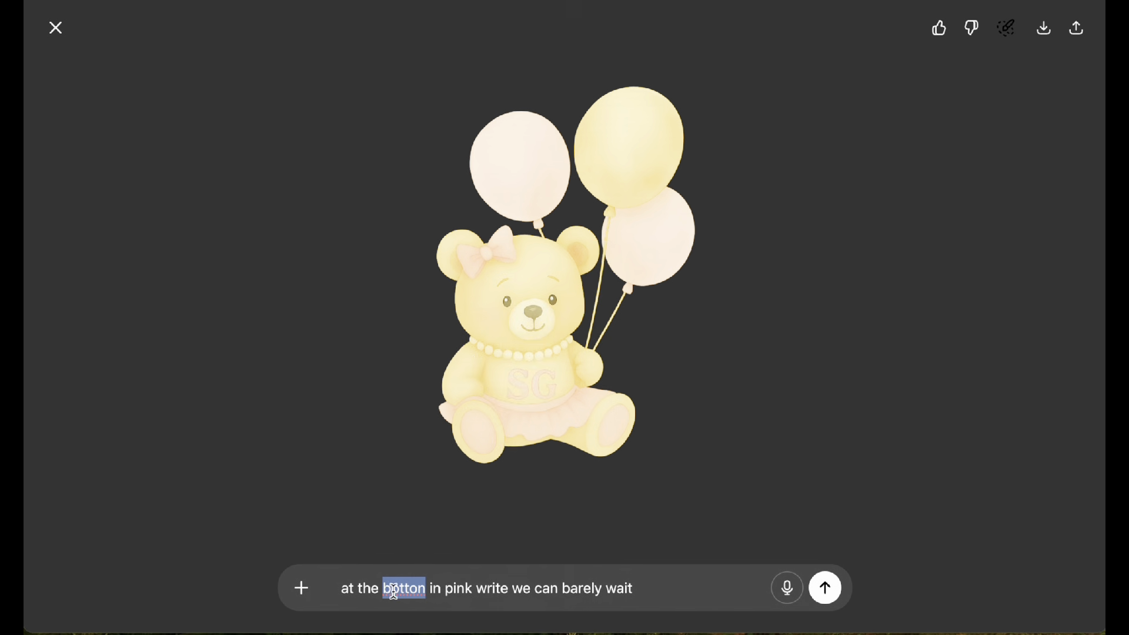
{"action": "left_click", "coordinate": [425, 590]}
{"action": "key", "text": "BackSpace"}
{"action": "type", "text": "m"}
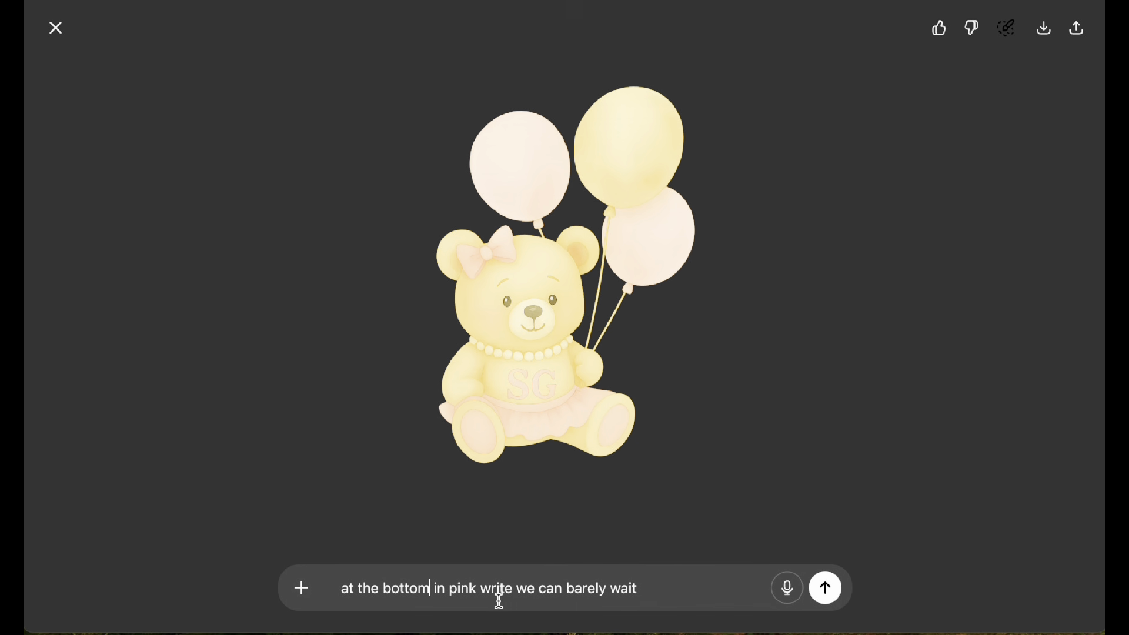
Step: Append "in a cute font" to the image edit request and send it
{"action": "left_click", "coordinate": [663, 590]}
{"action": "type", "text": "in aacute font"}
{"action": "left_click", "coordinate": [827, 591]}
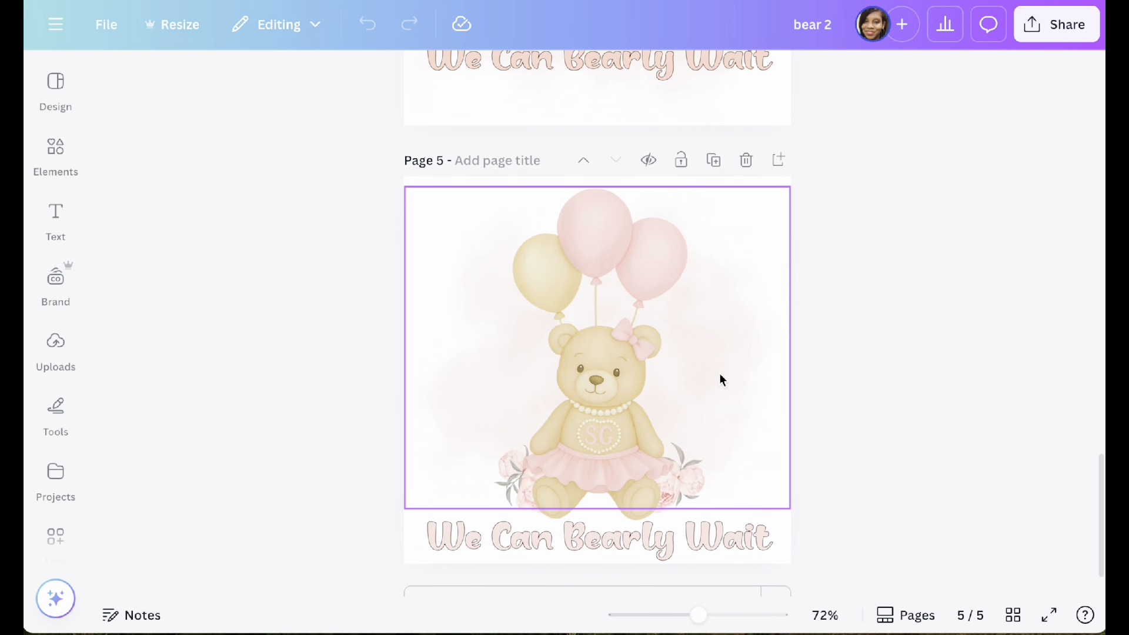
Step: Switch to the "bear 2" design in Canva and center the bear with balloons on page 4 above the flowers
{"action": "scroll", "coordinate": [718, 170], "scroll_direction": "up", "scroll_amount": 5}
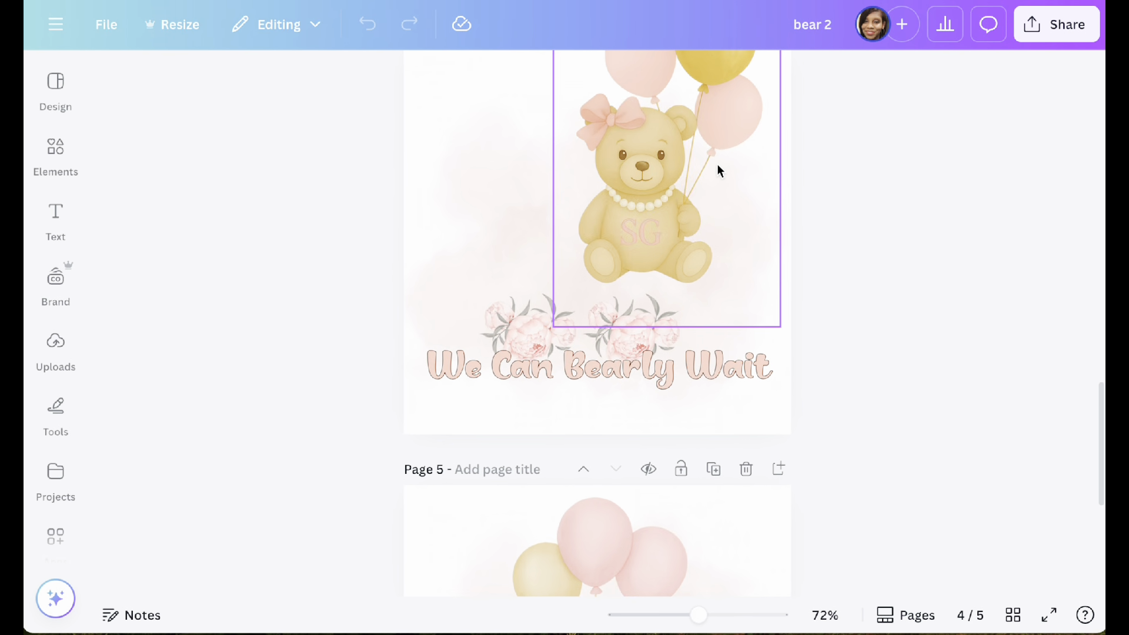
{"action": "scroll", "coordinate": [691, 262], "scroll_direction": "up", "scroll_amount": 1}
{"action": "scroll", "coordinate": [690, 260], "scroll_direction": "down", "scroll_amount": 5}
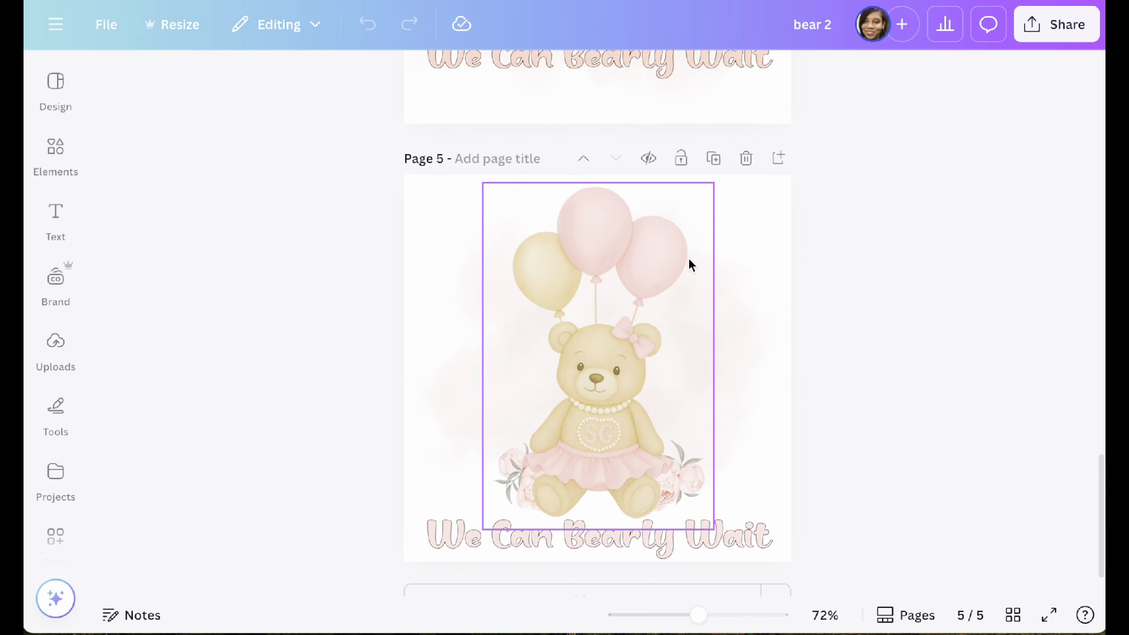
{"action": "scroll", "coordinate": [690, 260], "scroll_direction": "up", "scroll_amount": 4}
{"action": "scroll", "coordinate": [690, 259], "scroll_direction": "down", "scroll_amount": 4}
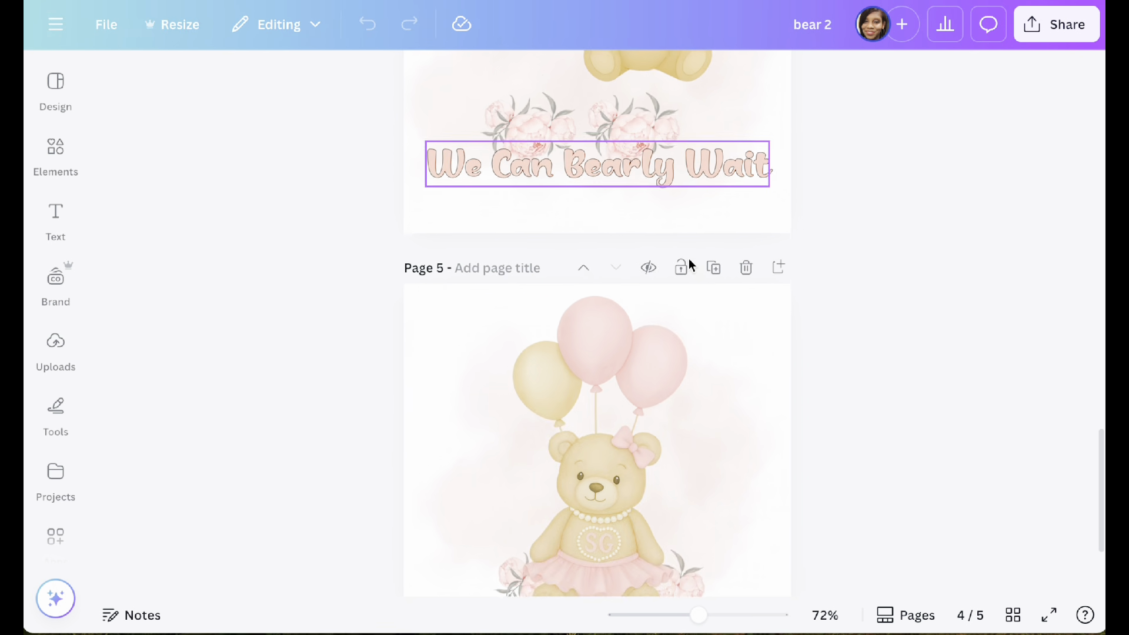
{"action": "scroll", "coordinate": [690, 259], "scroll_direction": "up", "scroll_amount": 5}
{"action": "left_click", "coordinate": [671, 286]}
{"action": "left_click_drag", "start_coordinate": [673, 284], "coordinate": [603, 333]}
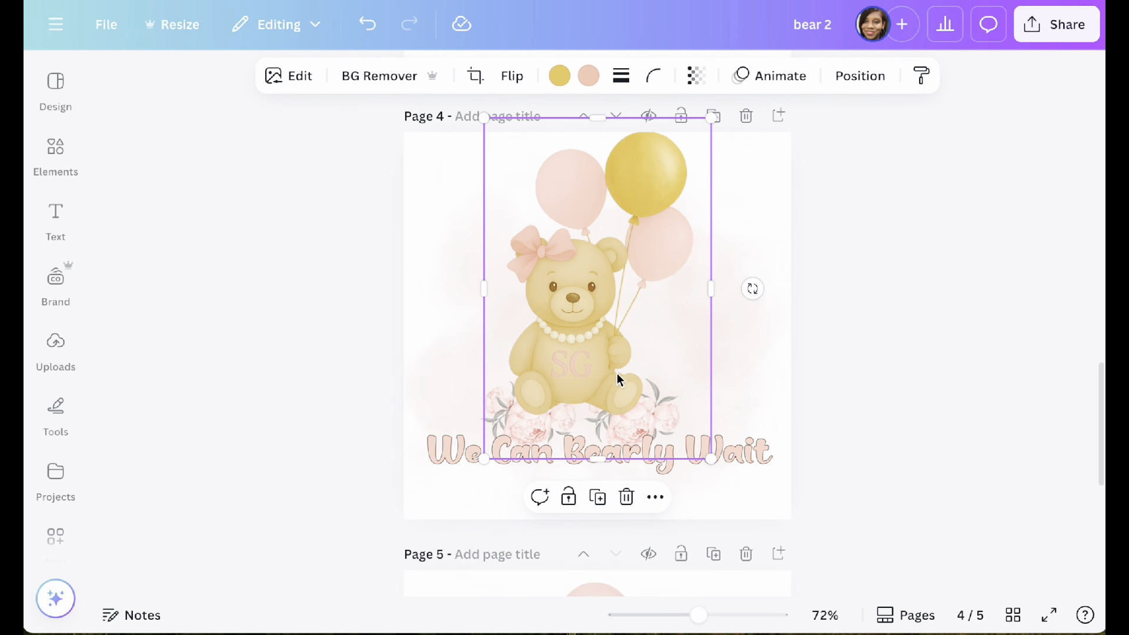
Step: Compare the bear layouts on pages 4 and 5 and duplicate page 5
{"action": "scroll", "coordinate": [635, 400], "scroll_direction": "down", "scroll_amount": 1}
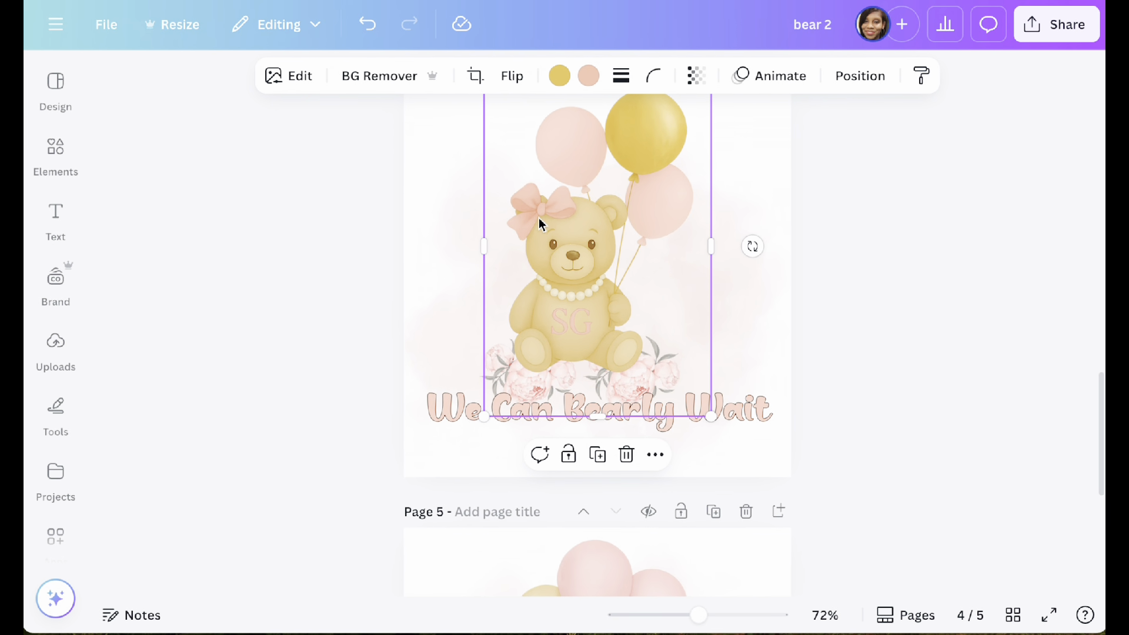
{"action": "scroll", "coordinate": [584, 333], "scroll_direction": "down", "scroll_amount": 8}
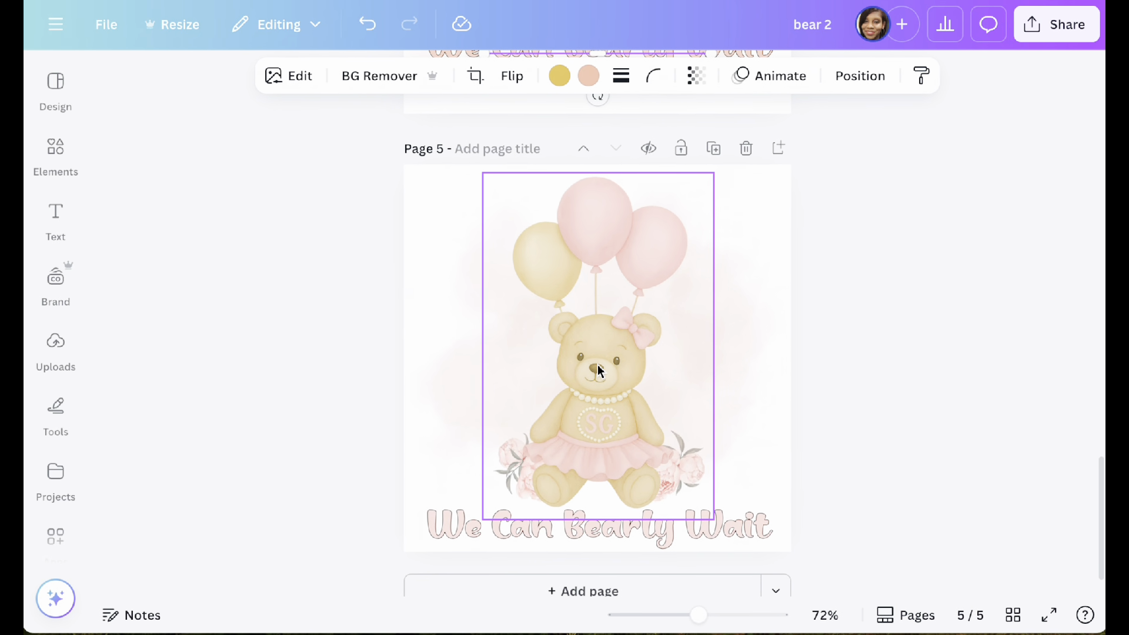
{"action": "scroll", "coordinate": [698, 400], "scroll_direction": "up", "scroll_amount": 3}
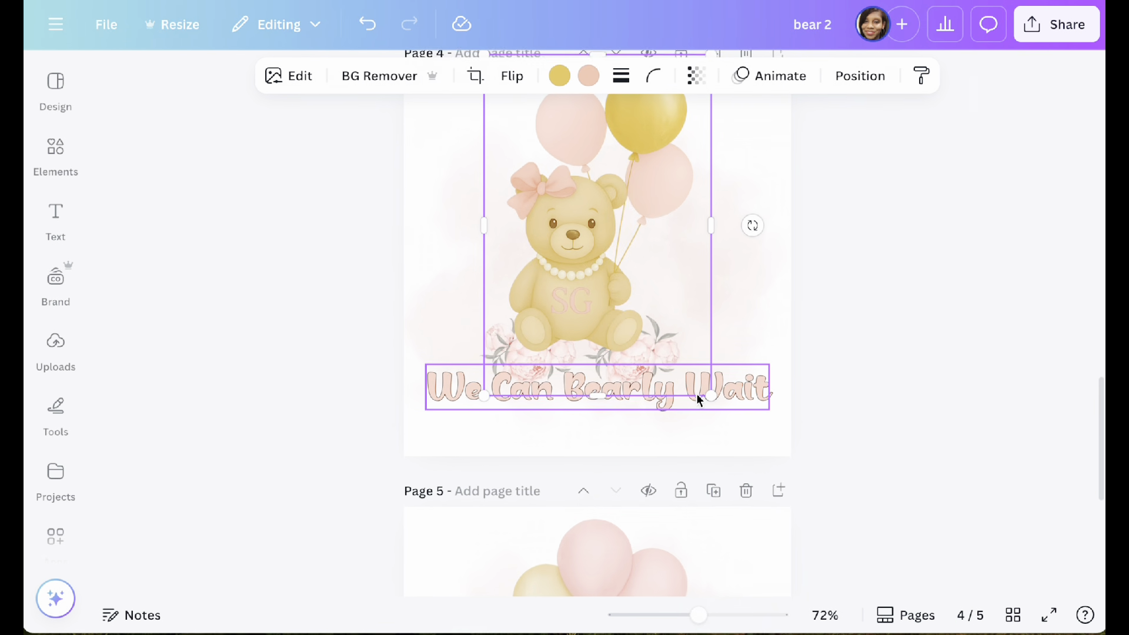
{"action": "scroll", "coordinate": [699, 400], "scroll_direction": "down", "scroll_amount": 6}
{"action": "scroll", "coordinate": [698, 400], "scroll_direction": "down", "scroll_amount": 1}
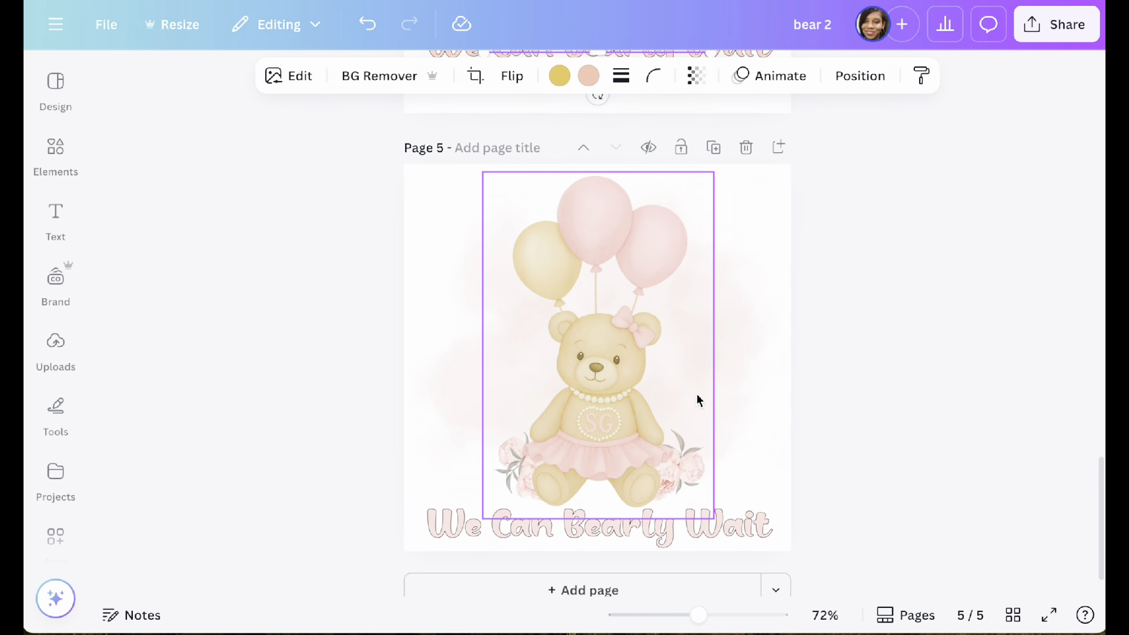
{"action": "left_click", "coordinate": [714, 148]}
{"action": "scroll", "coordinate": [696, 358], "scroll_direction": "down", "scroll_amount": 1}
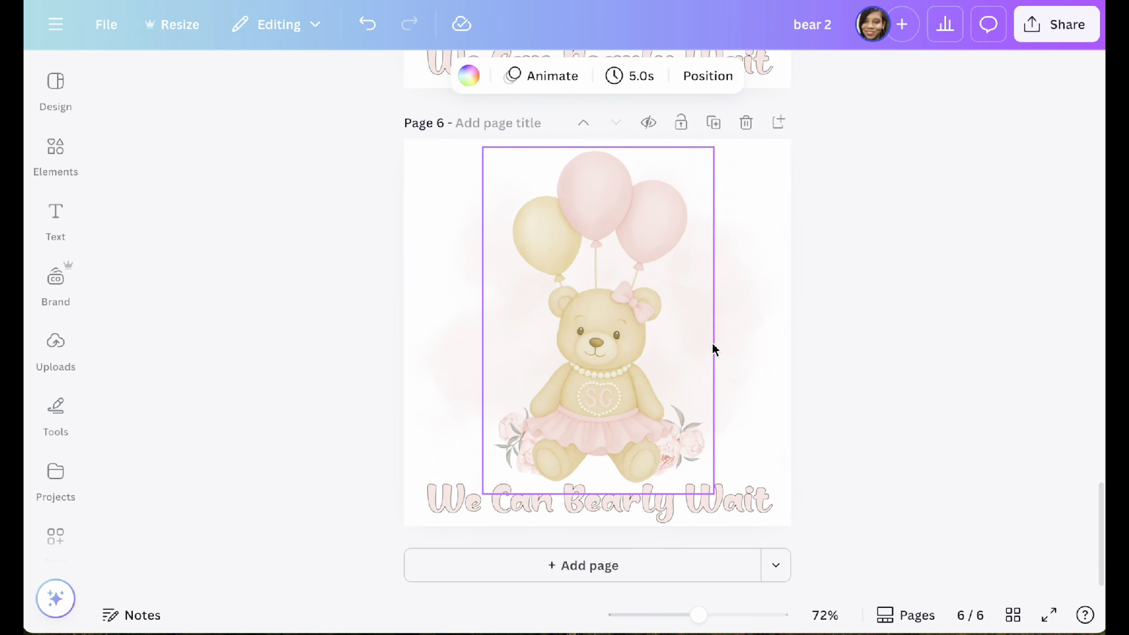
Step: Shift the bear with balloons on page 6 slightly upward and to the left over the watercolor background
{"action": "left_click_drag", "start_coordinate": [619, 360], "coordinate": [596, 360]}
{"action": "left_click", "coordinate": [728, 381]}
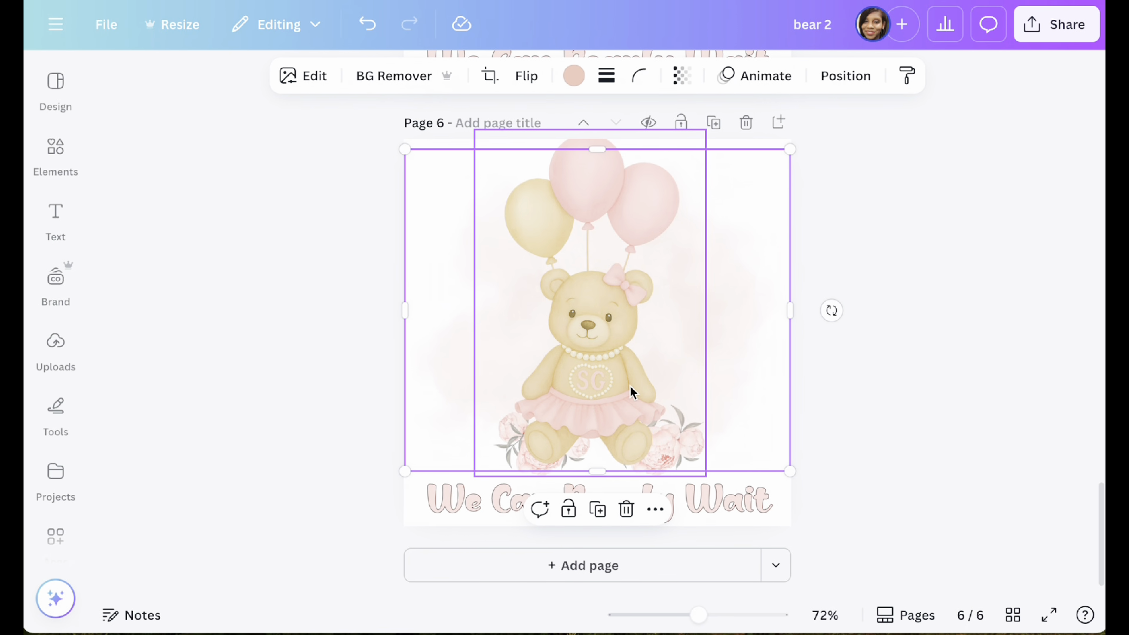
{"action": "mouse_move", "coordinate": [666, 332]}
{"action": "left_mouse_down"}
{"action": "mouse_move", "coordinate": [665, 343]}
{"action": "mouse_move", "coordinate": [667, 328]}
{"action": "left_mouse_up"}
Step: Add a blank page after page 6 and insert the uploaded bear image with the tutu and three balloons on it
{"action": "left_click", "coordinate": [612, 566]}
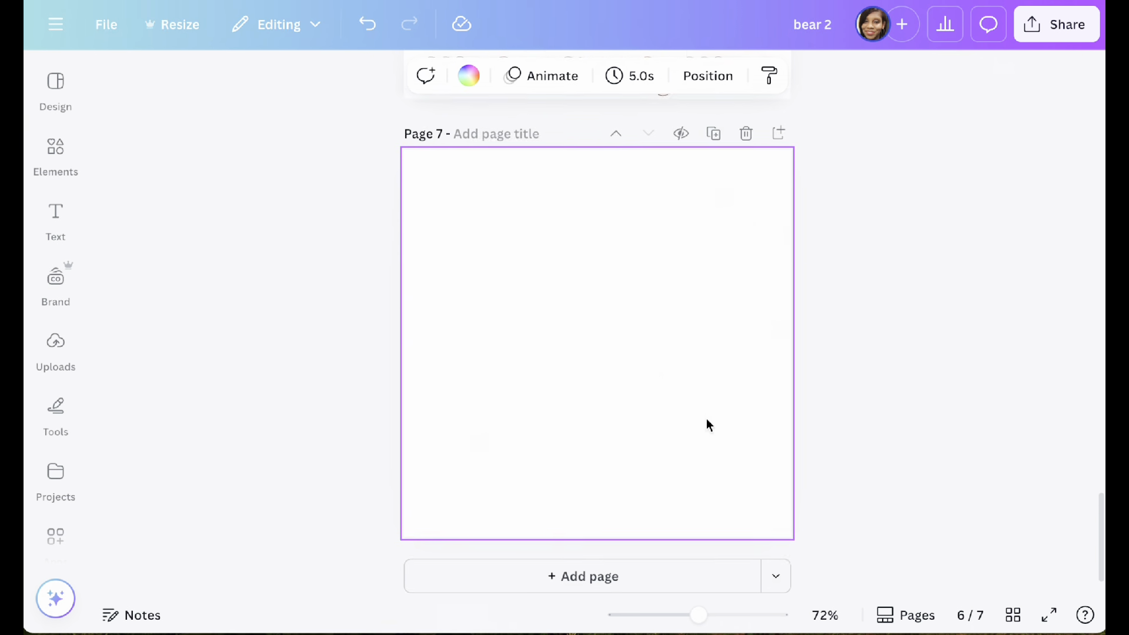
{"action": "left_click", "coordinate": [66, 364]}
{"action": "scroll", "coordinate": [206, 495], "scroll_direction": "down", "scroll_amount": 10}
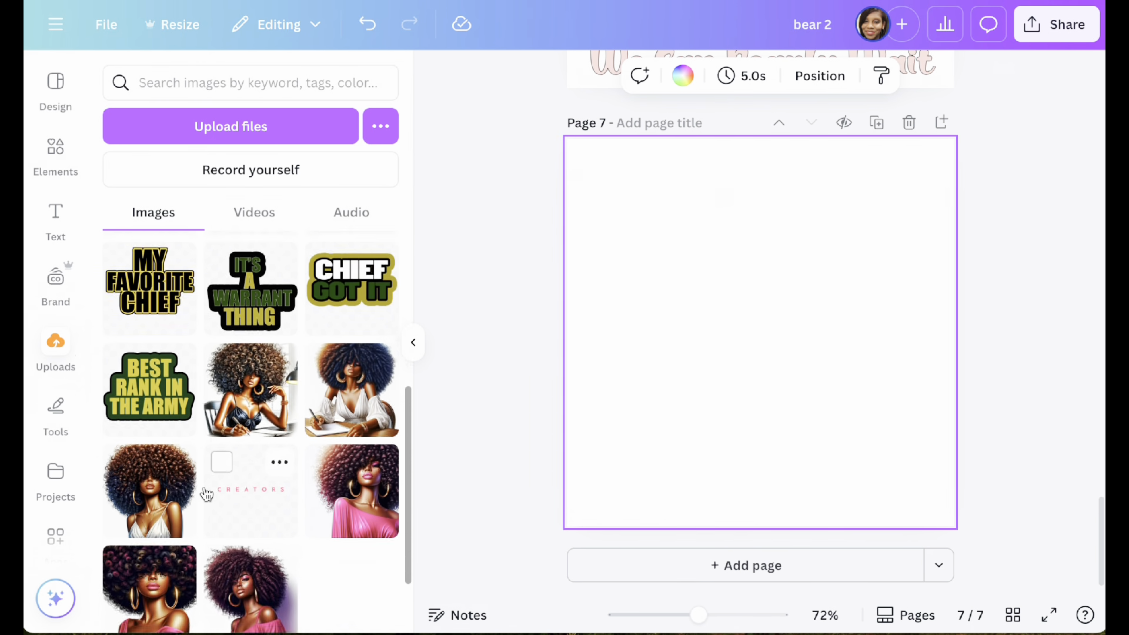
{"action": "scroll", "coordinate": [206, 494], "scroll_direction": "down", "scroll_amount": 3}
{"action": "left_click", "coordinate": [252, 476]}
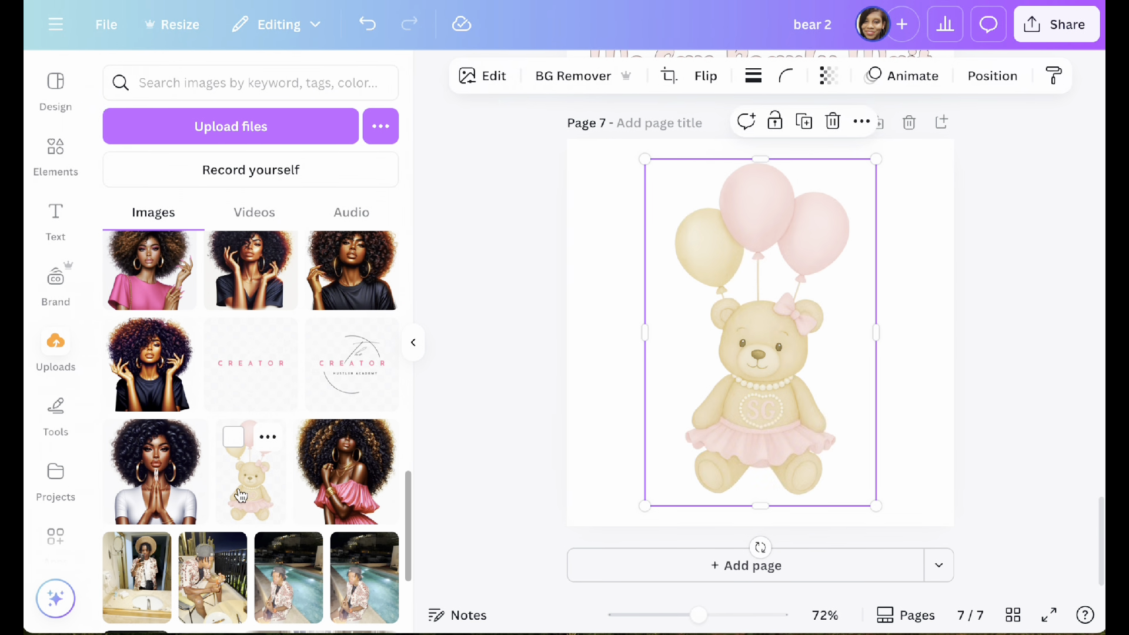
{"action": "scroll", "coordinate": [282, 355], "scroll_direction": "up", "scroll_amount": 15}
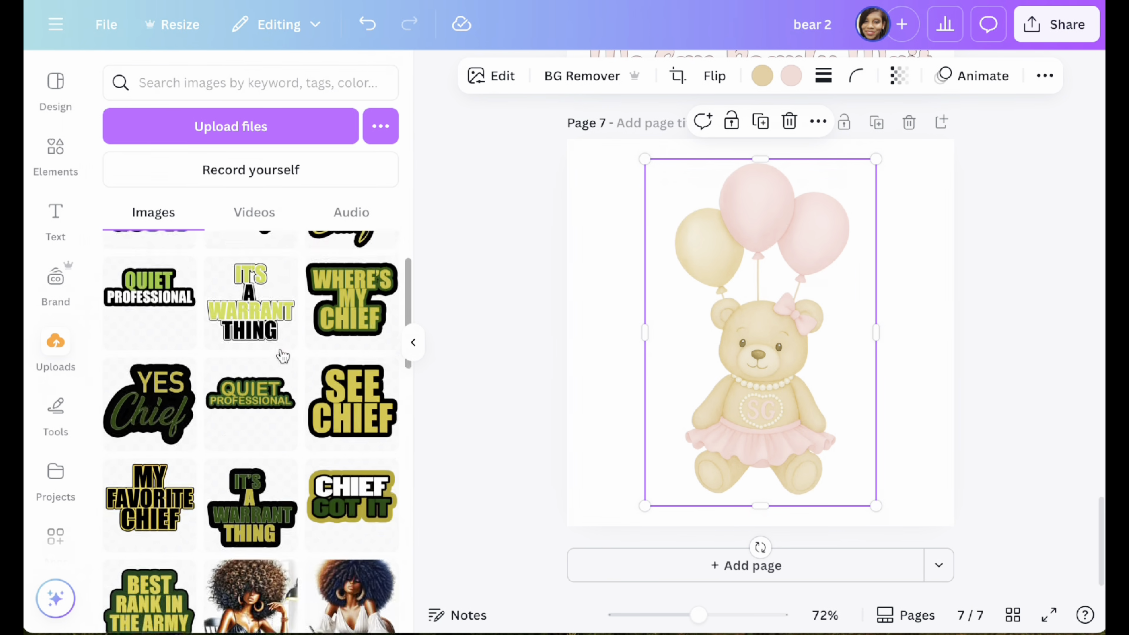
{"action": "left_click", "coordinate": [414, 346]}
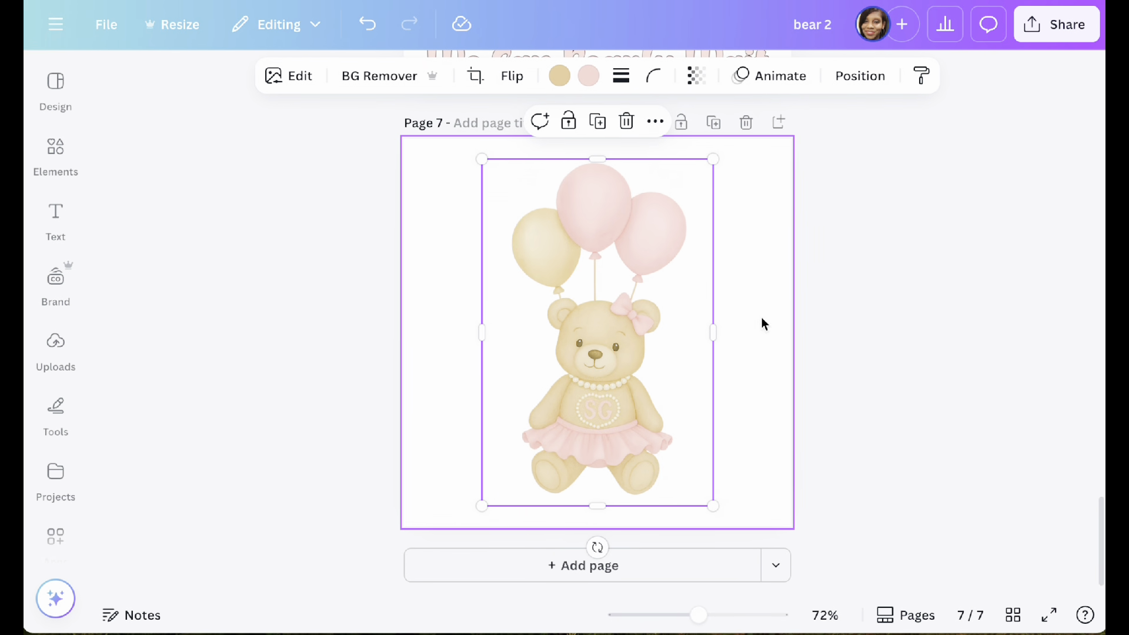
Step: Scale down the bear image on page 7 and center it horizontally in the upper part of the page
{"action": "left_click", "coordinate": [894, 242]}
{"action": "left_click", "coordinate": [617, 356]}
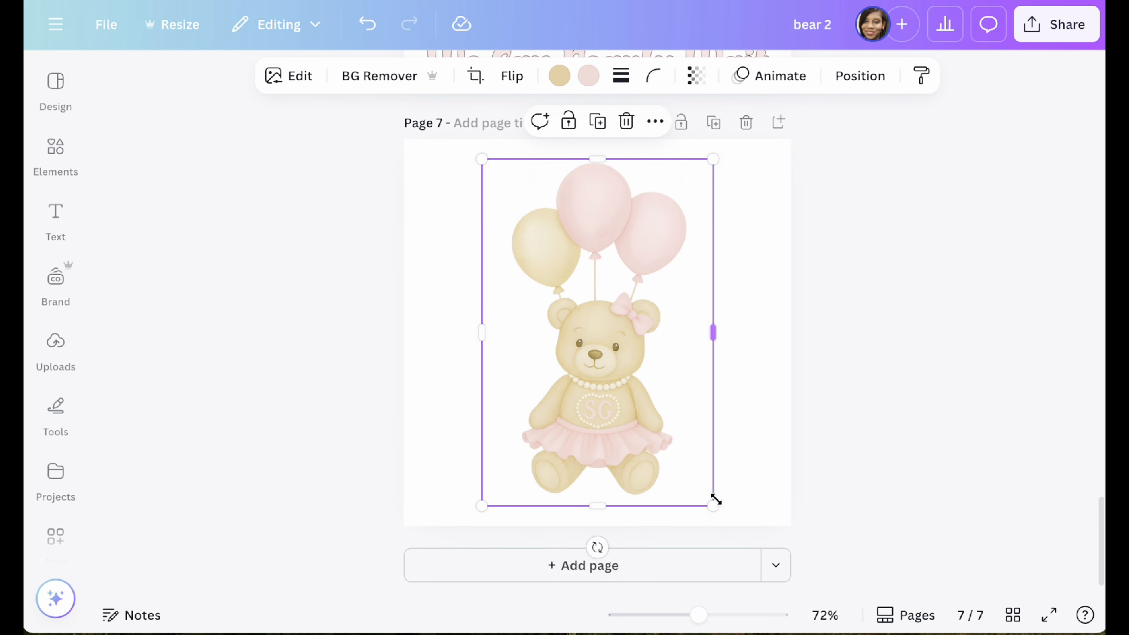
{"action": "left_click_drag", "start_coordinate": [715, 499], "coordinate": [687, 426]}
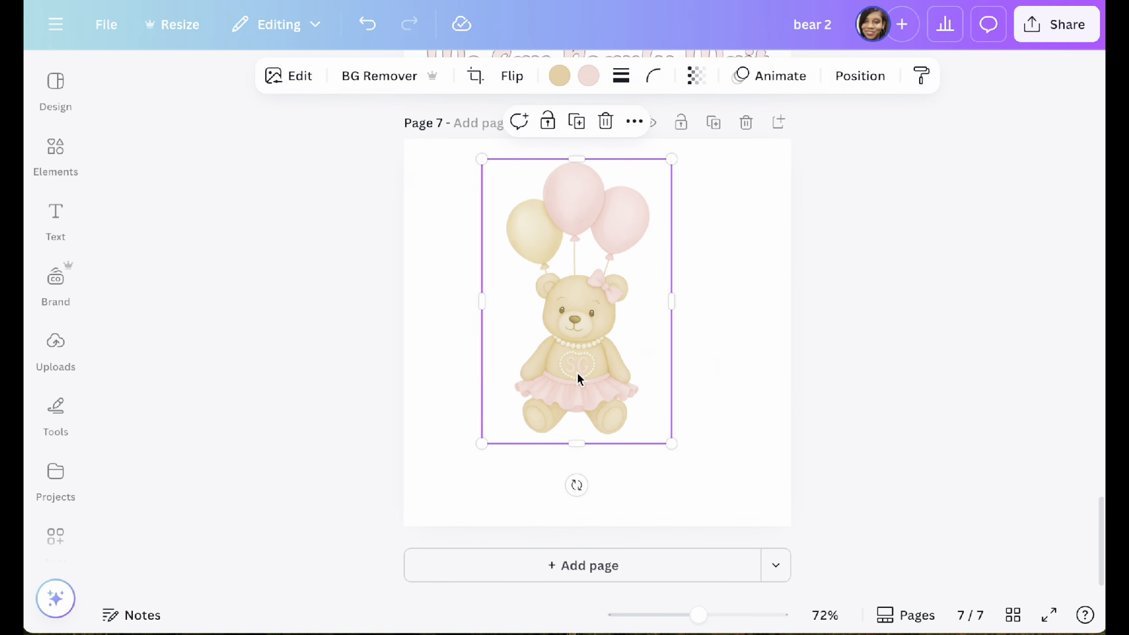
{"action": "left_click_drag", "start_coordinate": [577, 378], "coordinate": [620, 352]}
Step: Add the recently used "Pink watercolor cloud" graphic to page 7 and shift it slightly left over the bear
{"action": "left_click", "coordinate": [55, 156]}
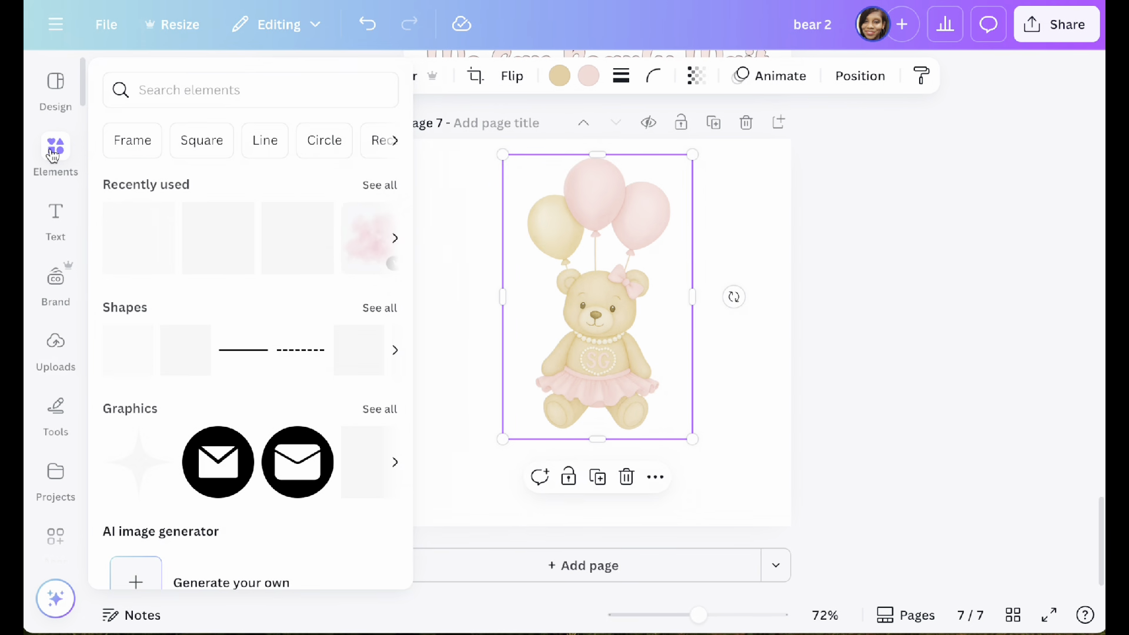
{"action": "left_click", "coordinate": [379, 178]}
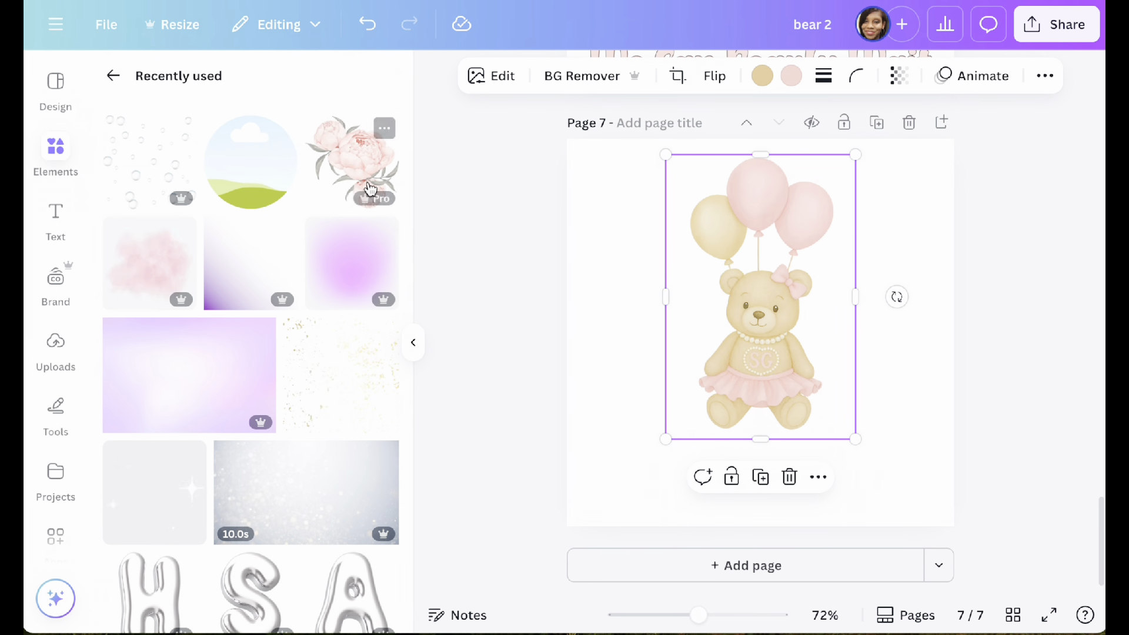
{"action": "left_click", "coordinate": [183, 233]}
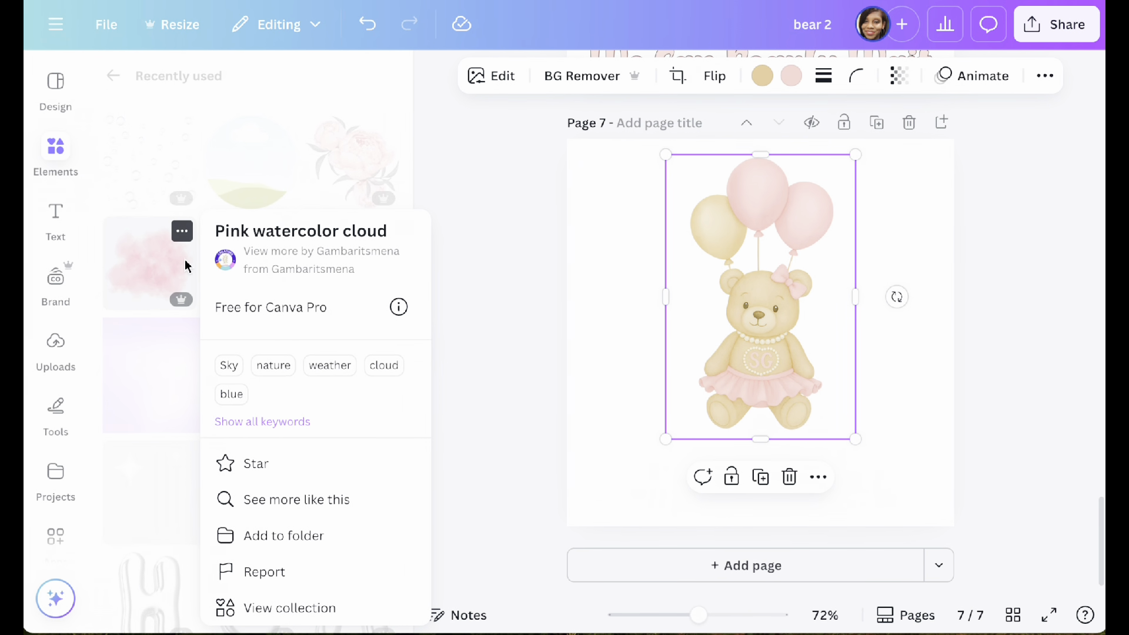
{"action": "left_click", "coordinate": [150, 275]}
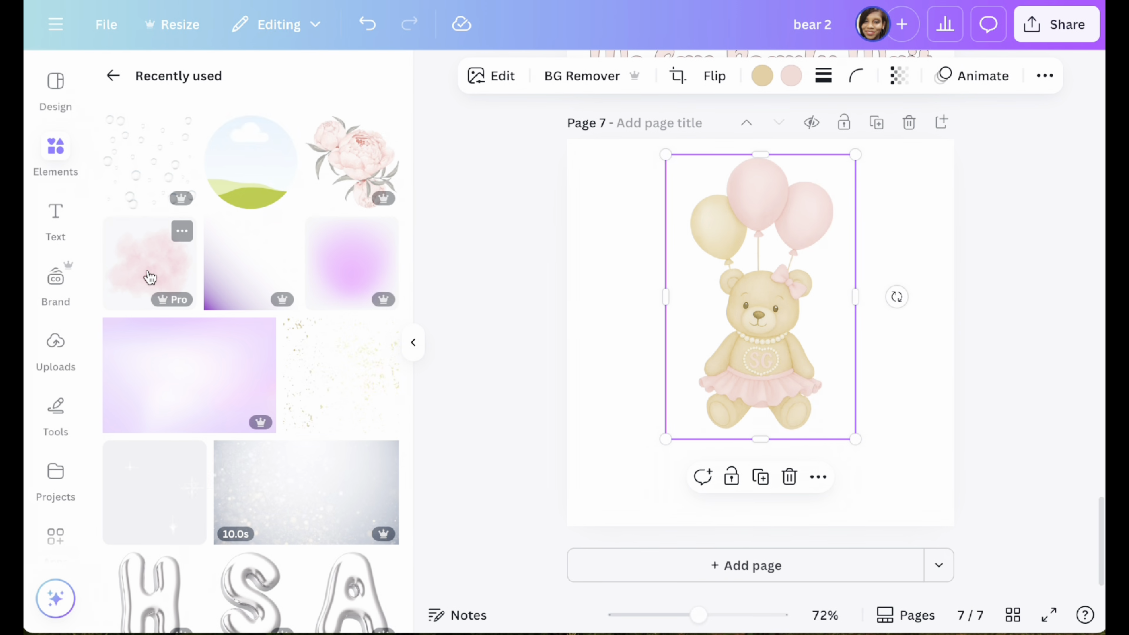
{"action": "left_click", "coordinate": [150, 276]}
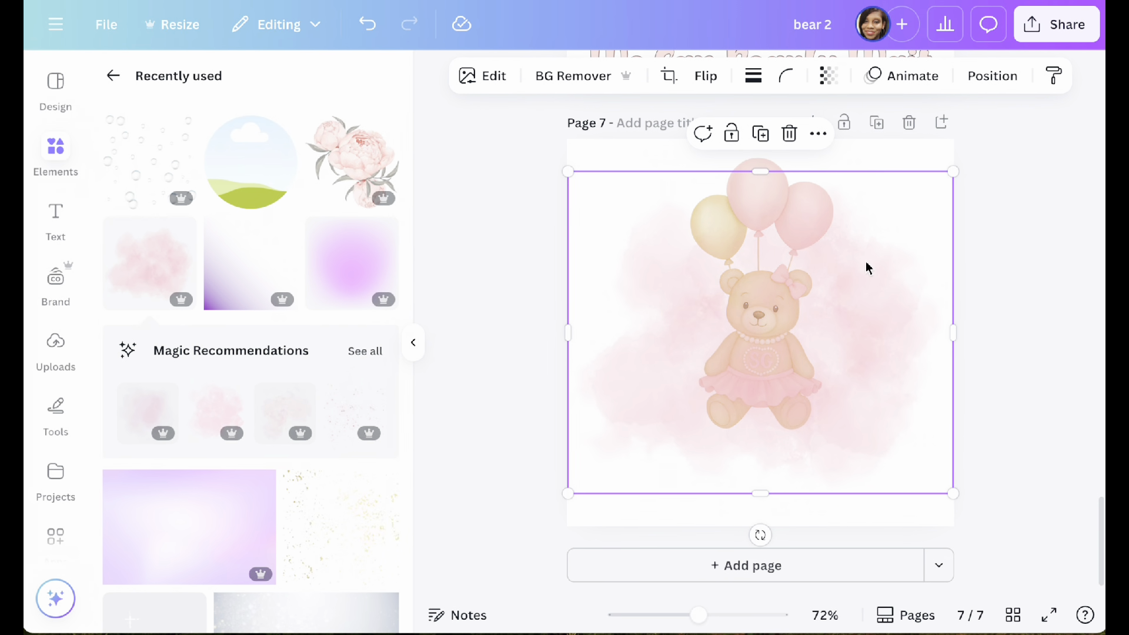
{"action": "left_click_drag", "start_coordinate": [871, 265], "coordinate": [857, 262]}
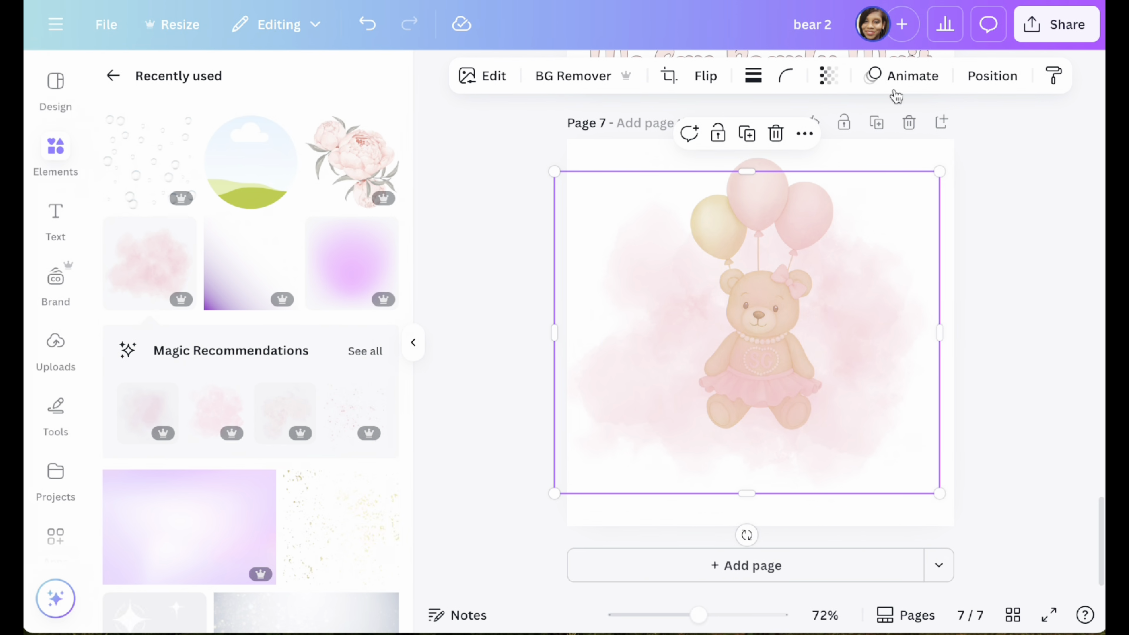
Step: Set the transparency of the pink watercolor cloud on page 7 to 49
{"action": "left_click", "coordinate": [831, 75]}
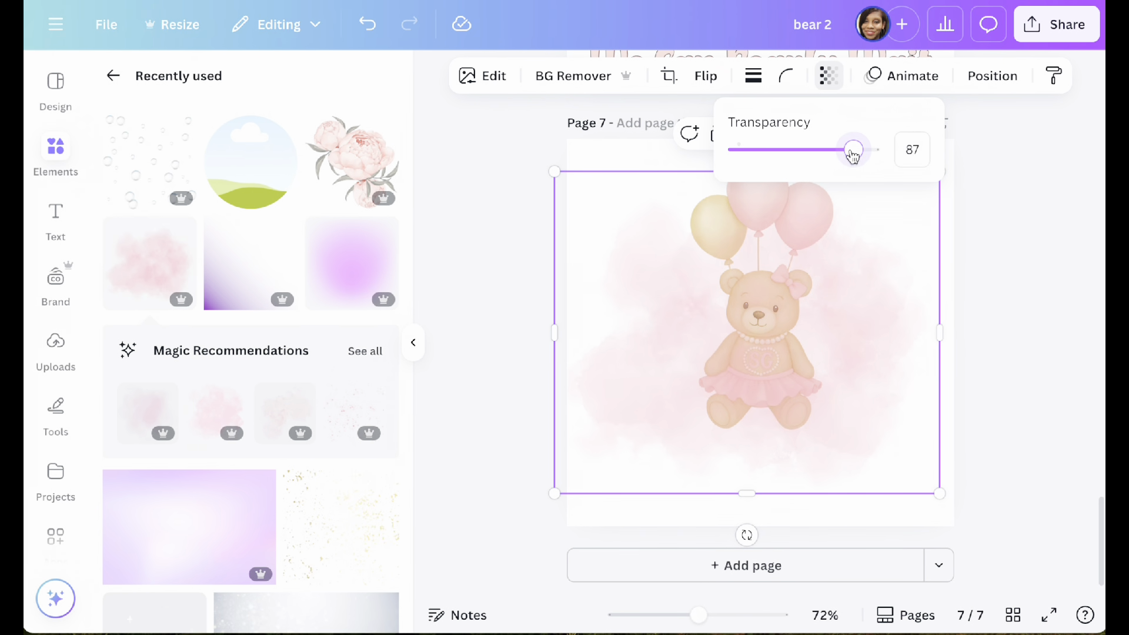
{"action": "left_click_drag", "start_coordinate": [852, 154], "coordinate": [813, 160]}
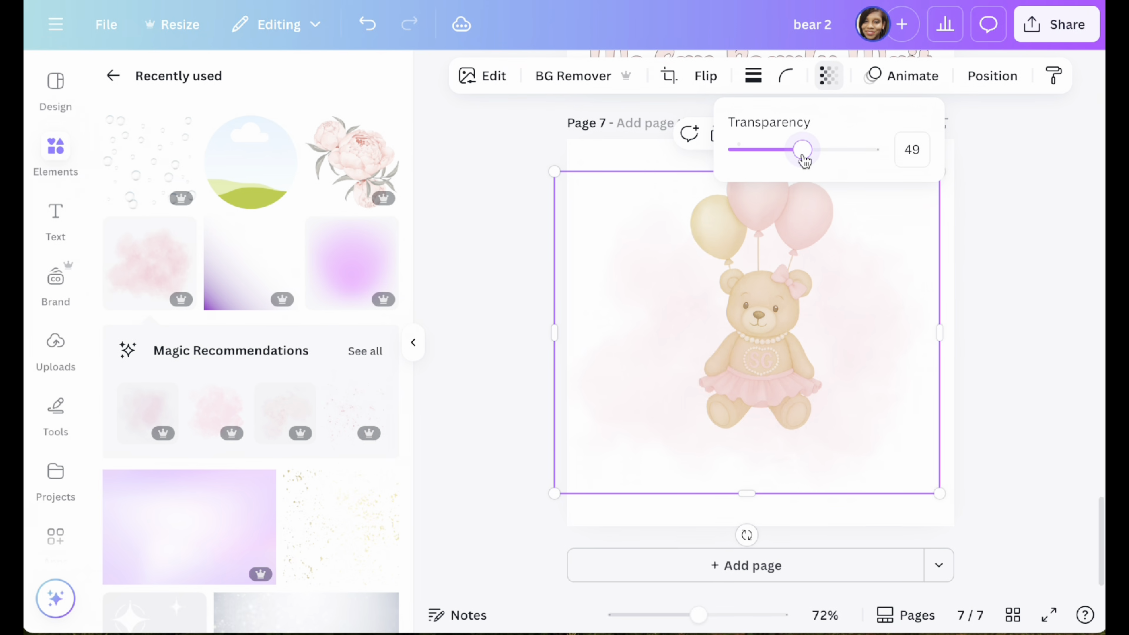
{"action": "left_click", "coordinate": [1020, 195]}
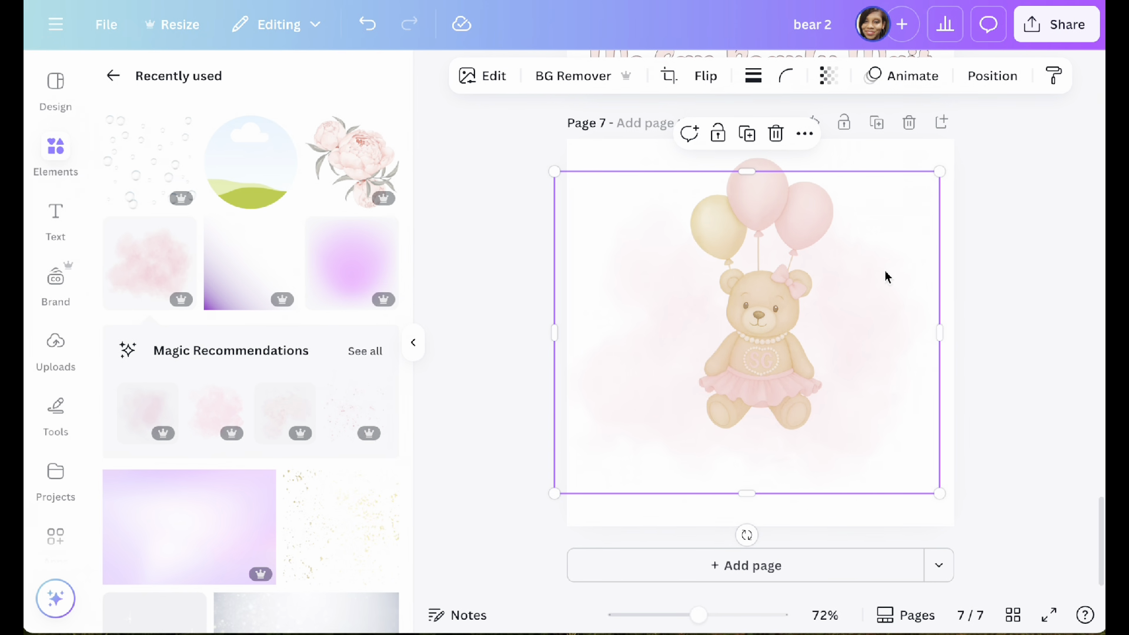
Step: Send the pink watercolor cloud on page 7 to the back, behind the bear with balloons
{"action": "left_click", "coordinate": [992, 77]}
{"action": "left_click", "coordinate": [342, 218]}
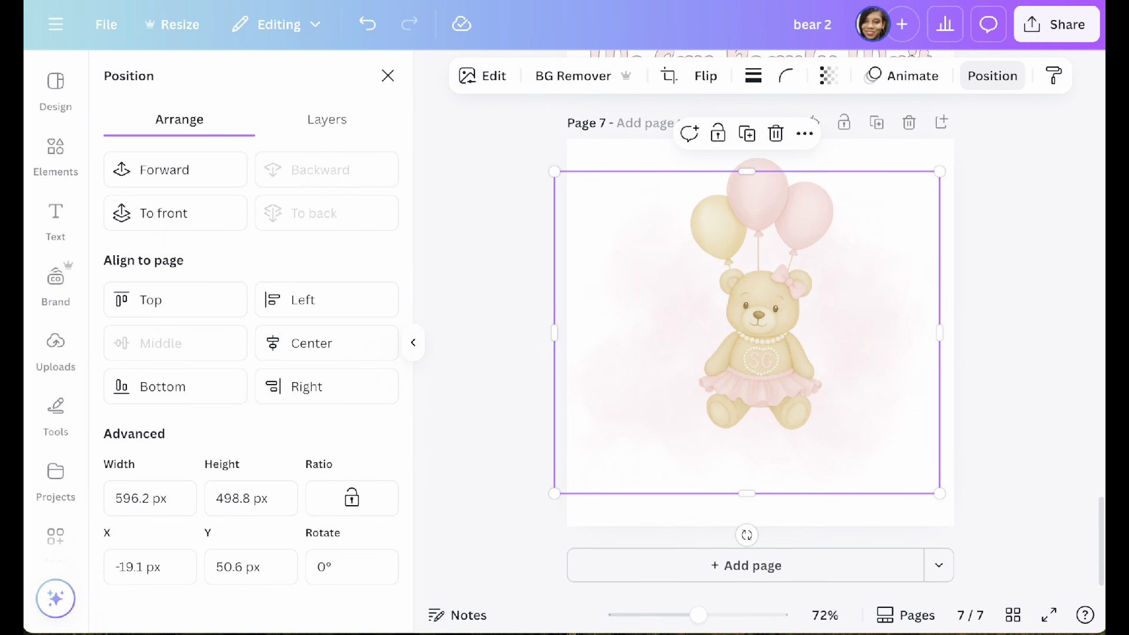
{"action": "left_click", "coordinate": [1023, 230]}
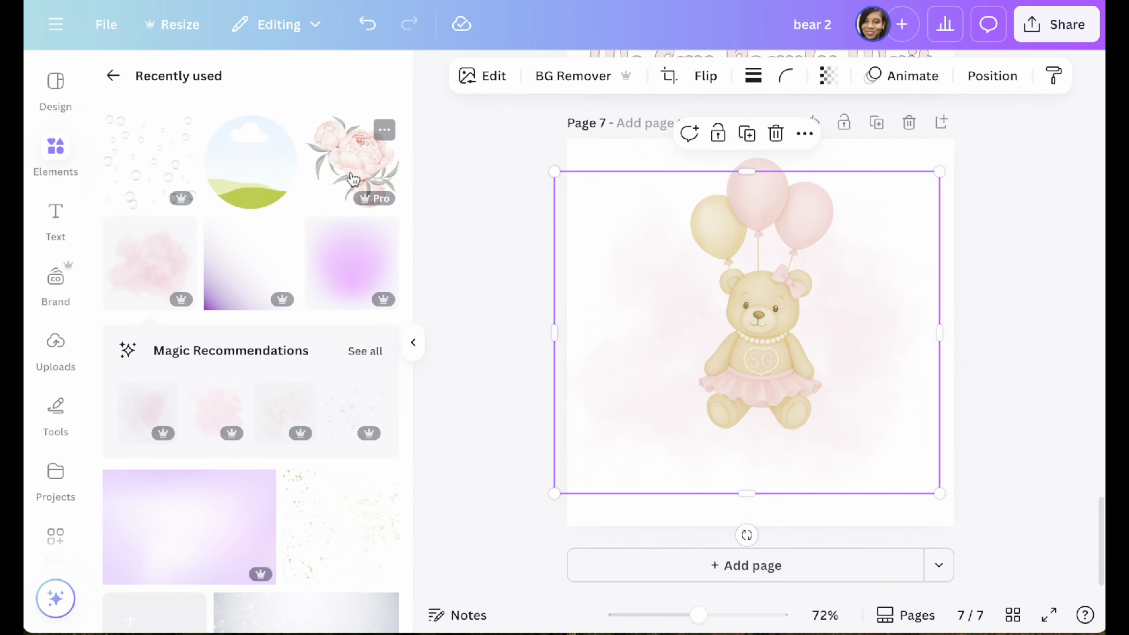
Step: Add the recently used "Pink Peony Flowers" graphic to page 7 and check its details
{"action": "left_click", "coordinate": [353, 180]}
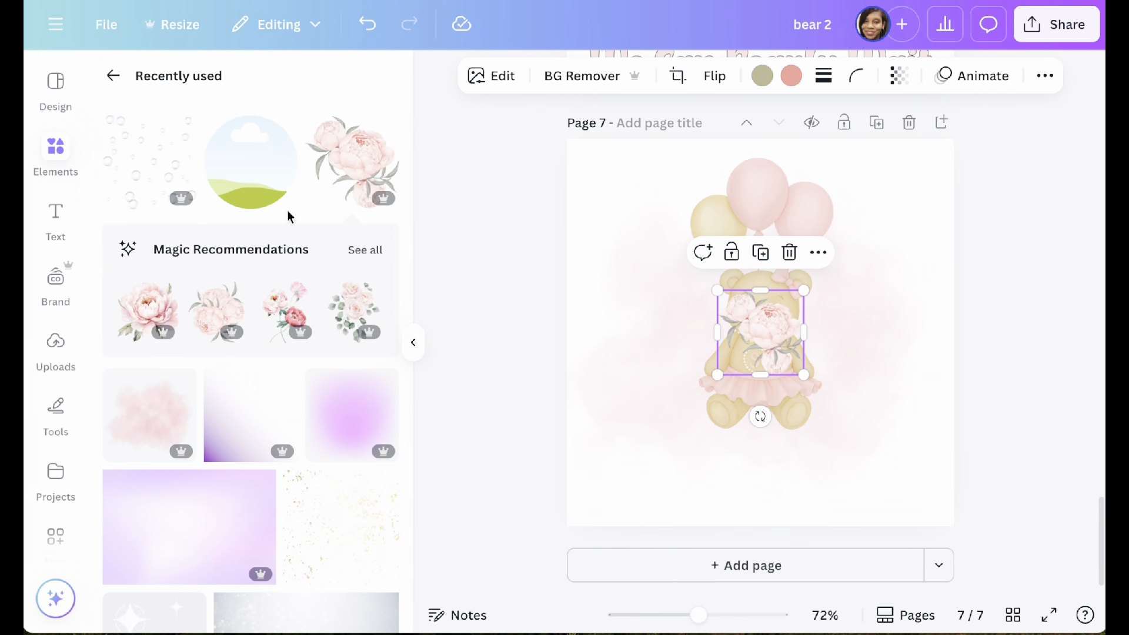
{"action": "left_click", "coordinate": [383, 129]}
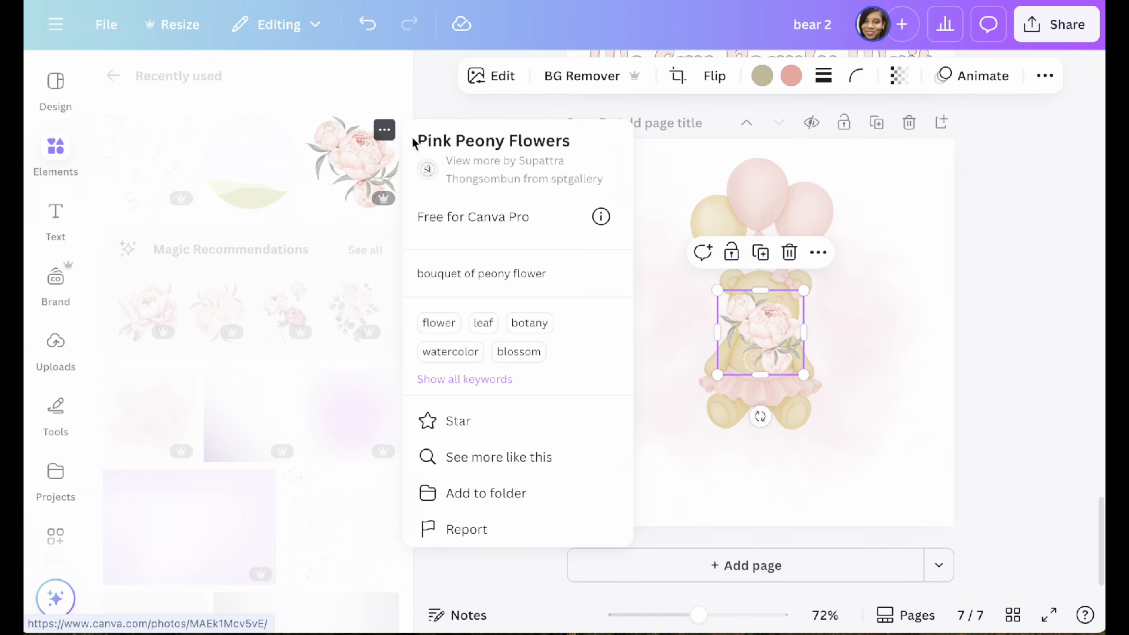
{"action": "left_click", "coordinate": [384, 129]}
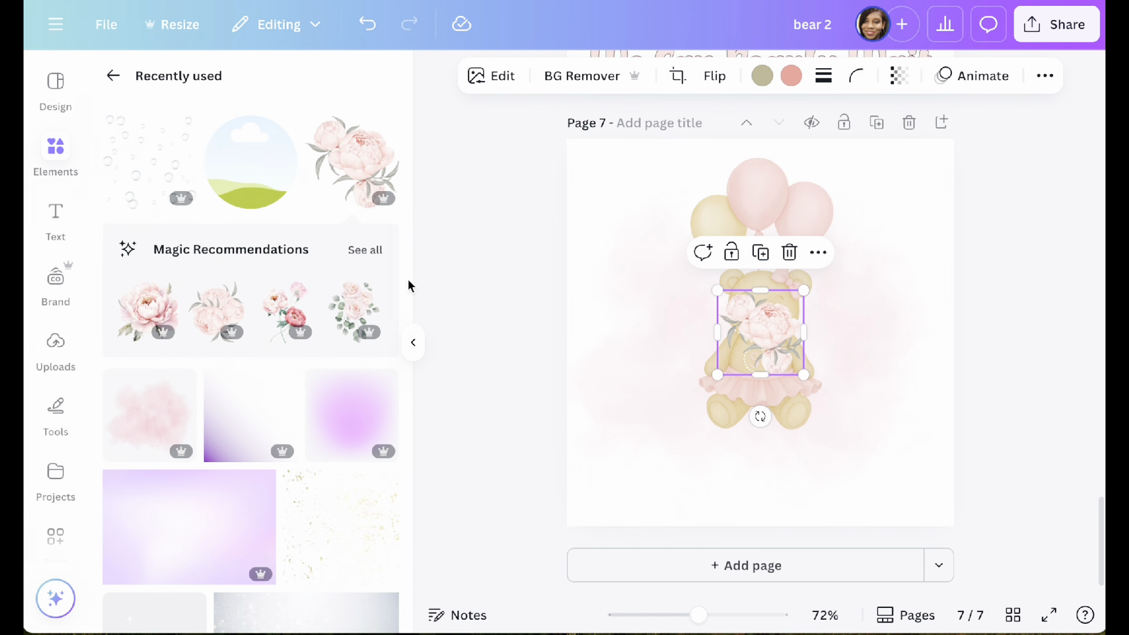
Step: Look through all Magic Recommendations for the peony graphic and return to the recently used elements
{"action": "left_click", "coordinate": [370, 254]}
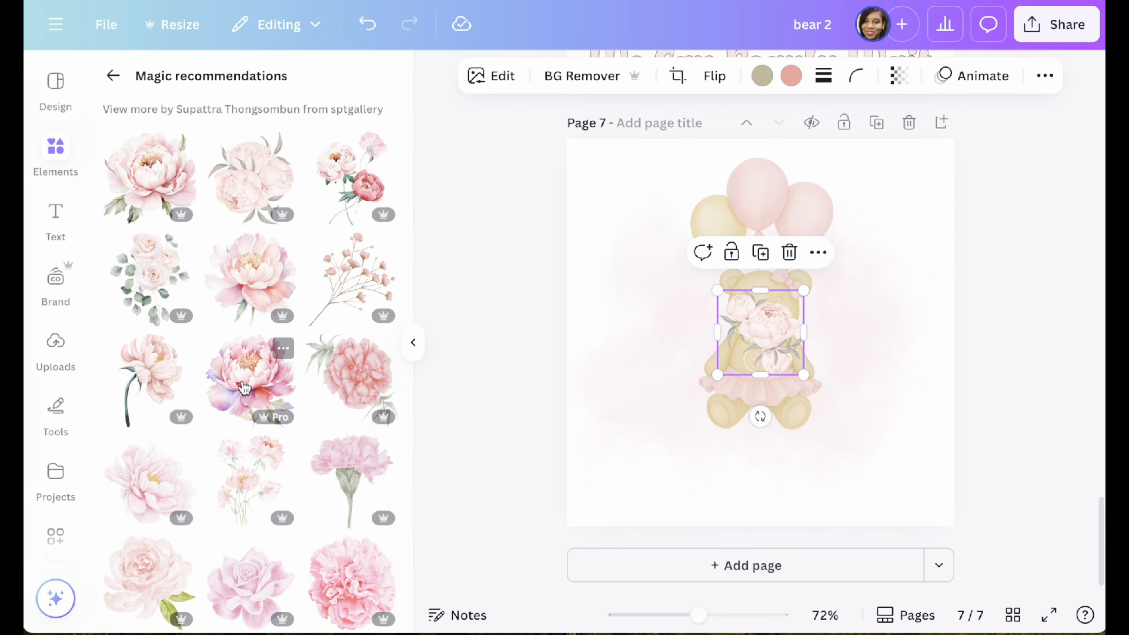
{"action": "scroll", "coordinate": [258, 314], "scroll_direction": "down", "scroll_amount": 5}
{"action": "scroll", "coordinate": [258, 313], "scroll_direction": "up", "scroll_amount": 4}
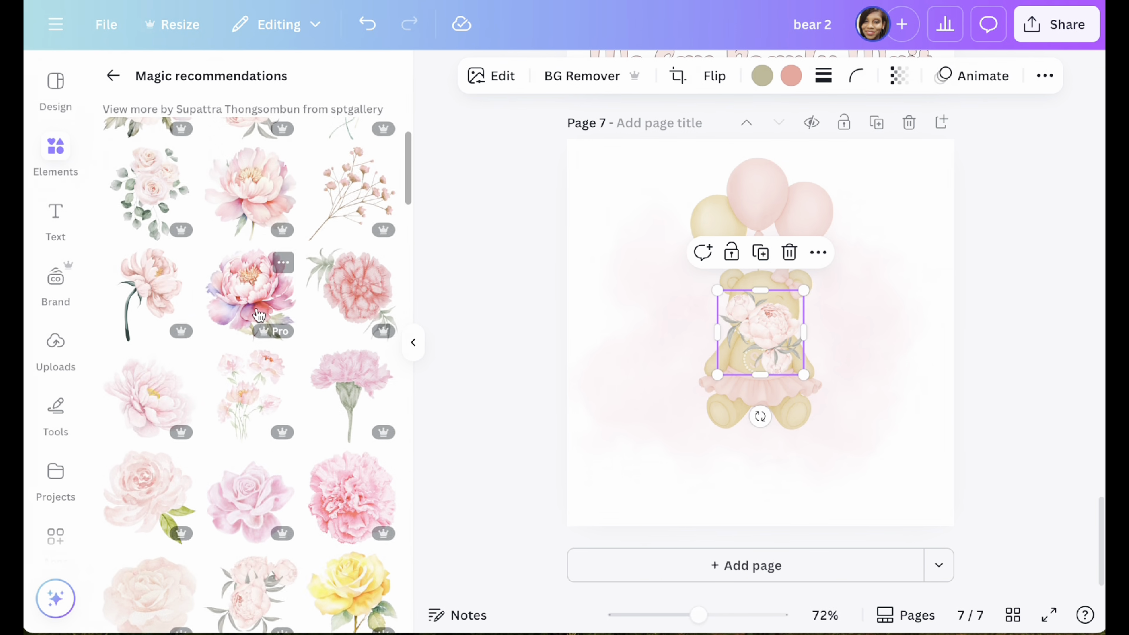
{"action": "scroll", "coordinate": [258, 316], "scroll_direction": "up", "scroll_amount": 2}
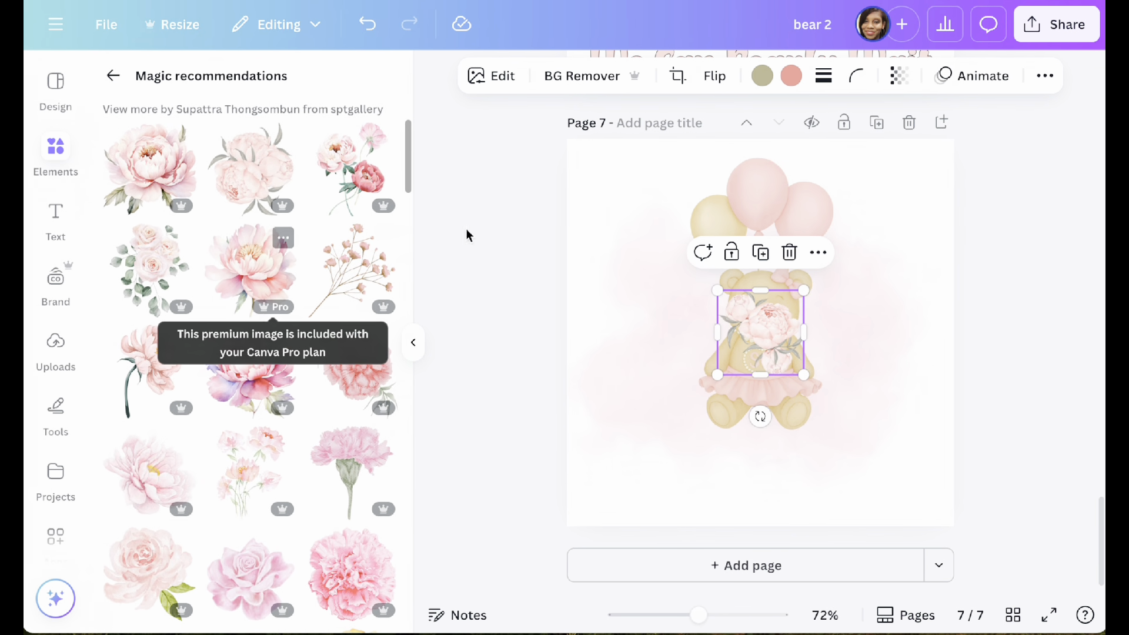
{"action": "left_click", "coordinate": [113, 76]}
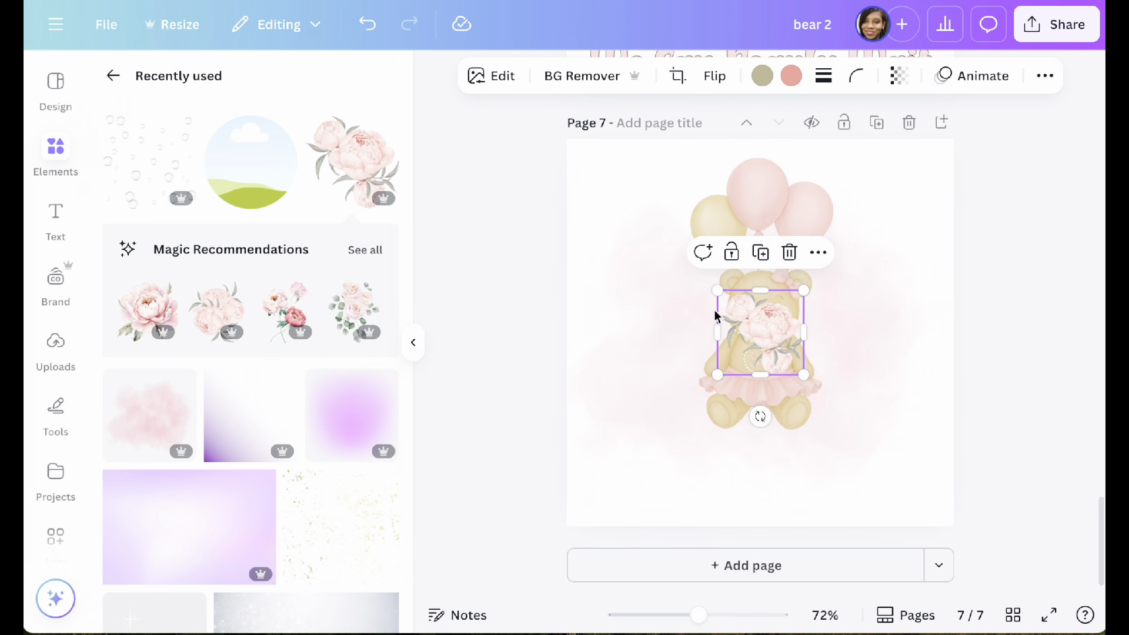
Step: Move the peony bouquet to the lower right of the bear, rotate it so the blooms face outward, and duplicate it
{"action": "left_click", "coordinate": [413, 344]}
{"action": "left_click_drag", "start_coordinate": [600, 333], "coordinate": [690, 429]}
{"action": "left_click_drag", "start_coordinate": [686, 509], "coordinate": [516, 430]}
{"action": "left_click", "coordinate": [682, 342]}
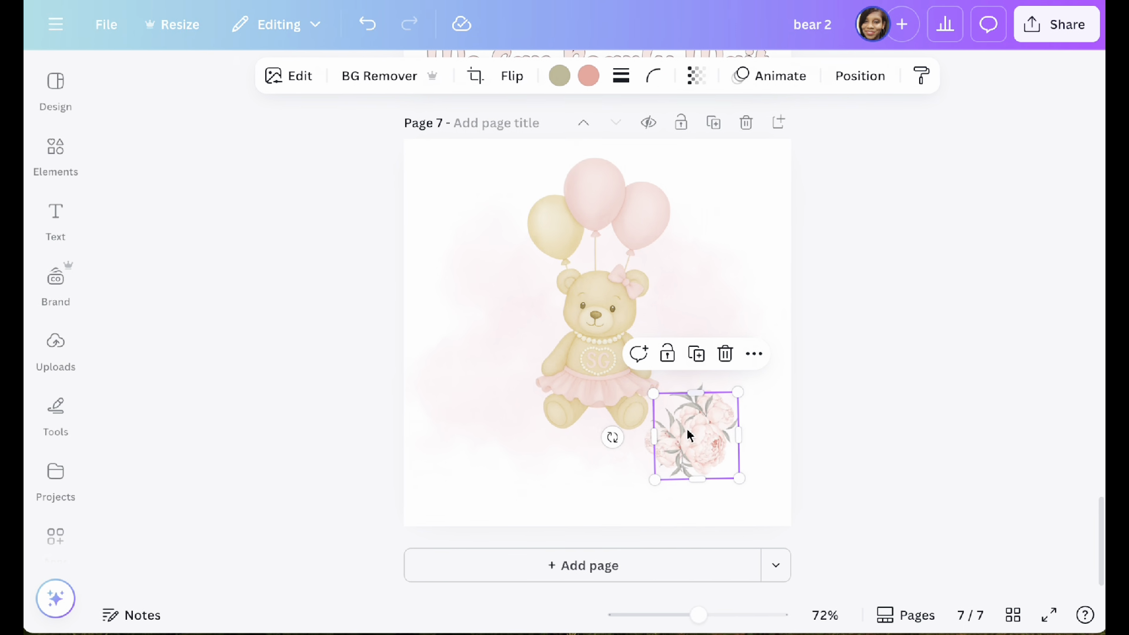
Step: Place the duplicate peony bouquet at the bear's lower left, rotate it to mirror the other, and bring both bouquets close to the bear
{"action": "left_click_drag", "start_coordinate": [687, 428], "coordinate": [494, 412]}
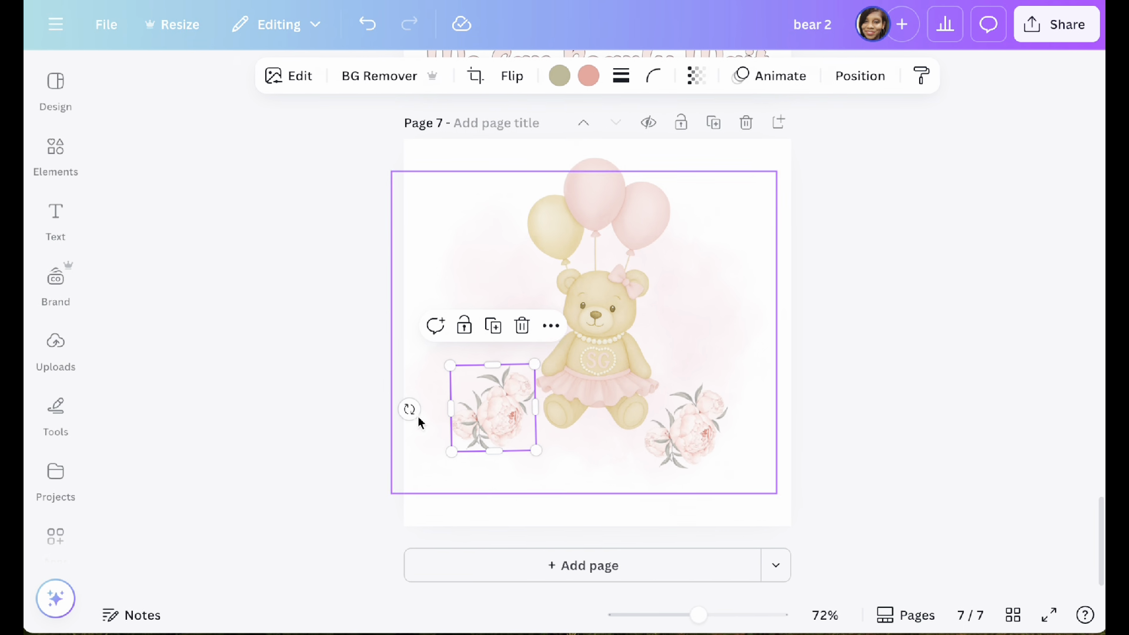
{"action": "left_click_drag", "start_coordinate": [410, 410], "coordinate": [538, 360]}
{"action": "left_click_drag", "start_coordinate": [484, 421], "coordinate": [517, 415]}
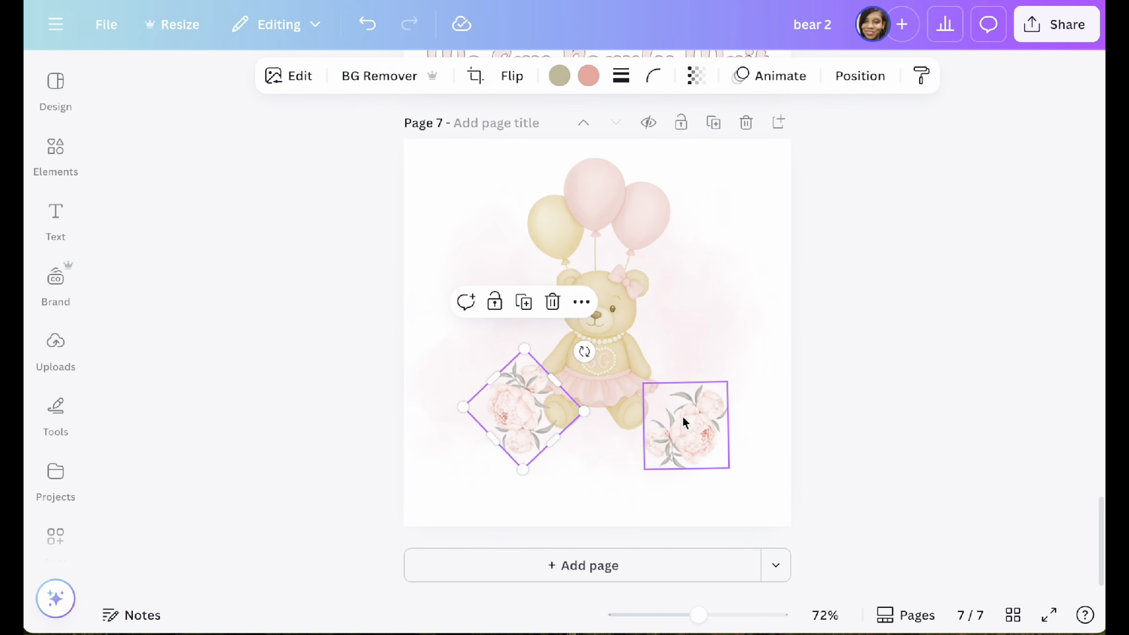
{"action": "left_click", "coordinate": [678, 426]}
{"action": "left_click_drag", "start_coordinate": [679, 426], "coordinate": [658, 424]}
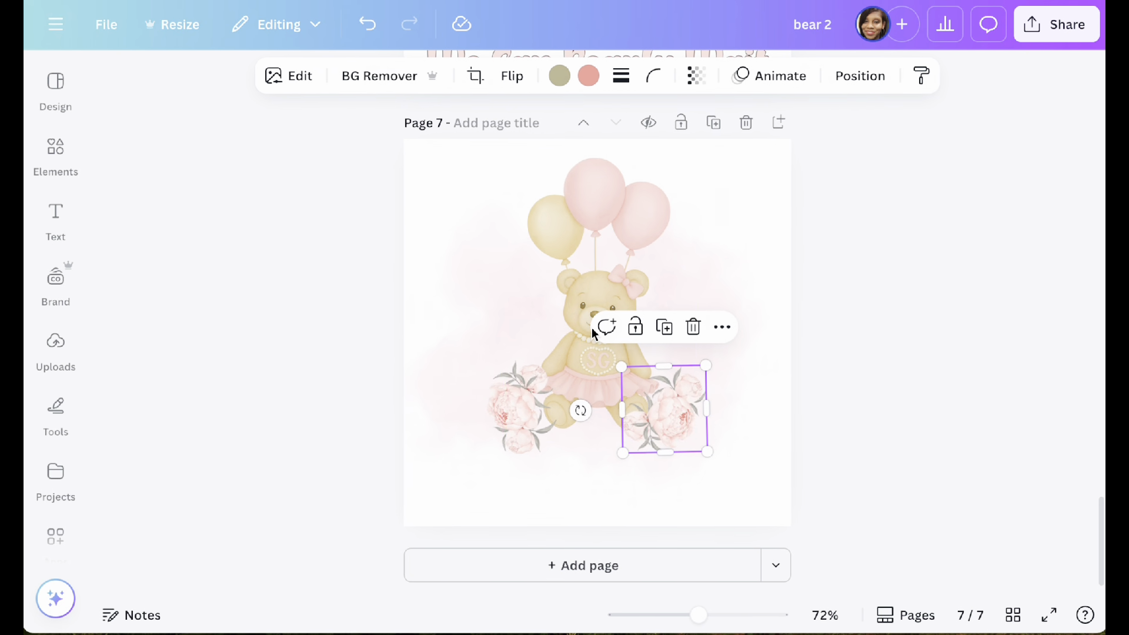
Step: Enlarge the bear with balloons on page 7 to about 325 × 488 px
{"action": "left_click", "coordinate": [549, 411]}
{"action": "left_click", "coordinate": [594, 285]}
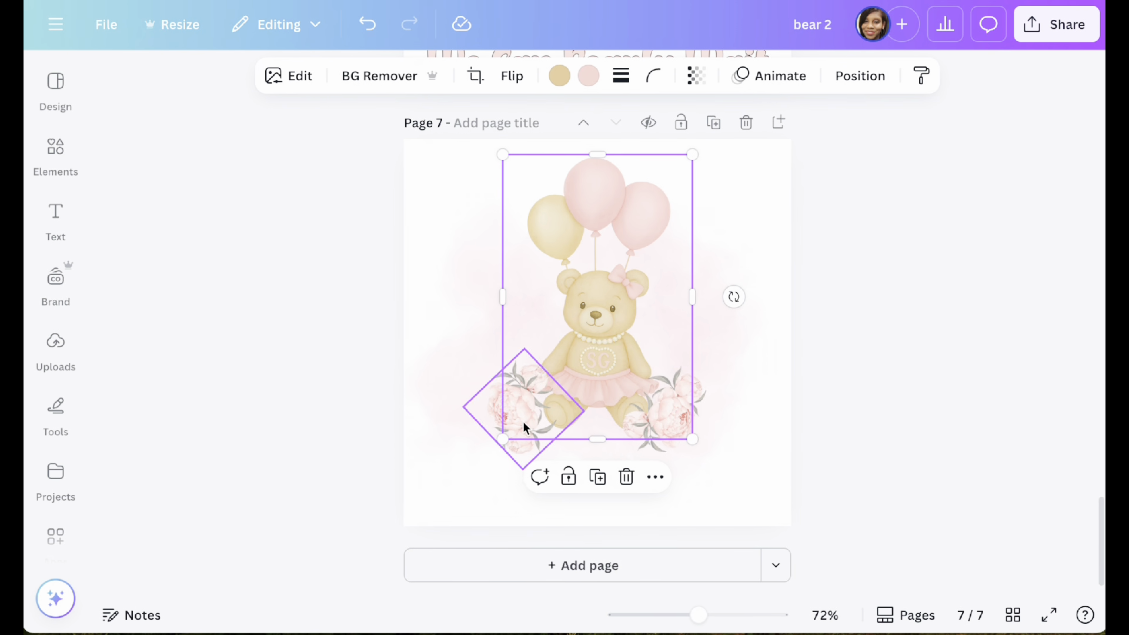
{"action": "left_click_drag", "start_coordinate": [504, 438], "coordinate": [481, 470]}
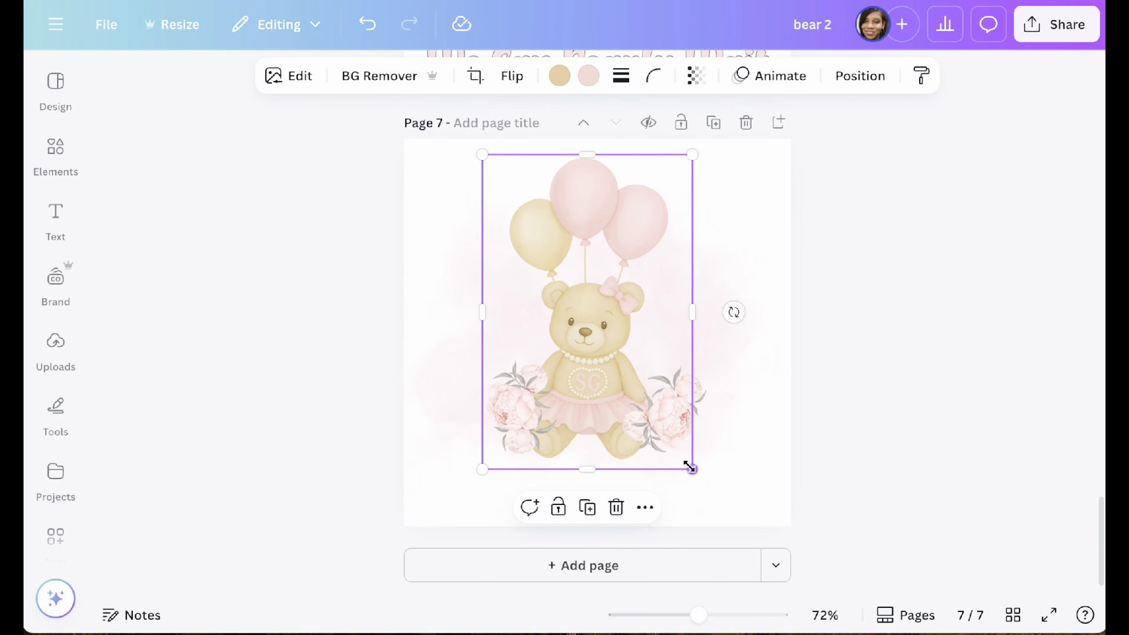
Step: Send both peony bouquets on page 7 to the back, behind the bear
{"action": "left_click", "coordinate": [869, 73]}
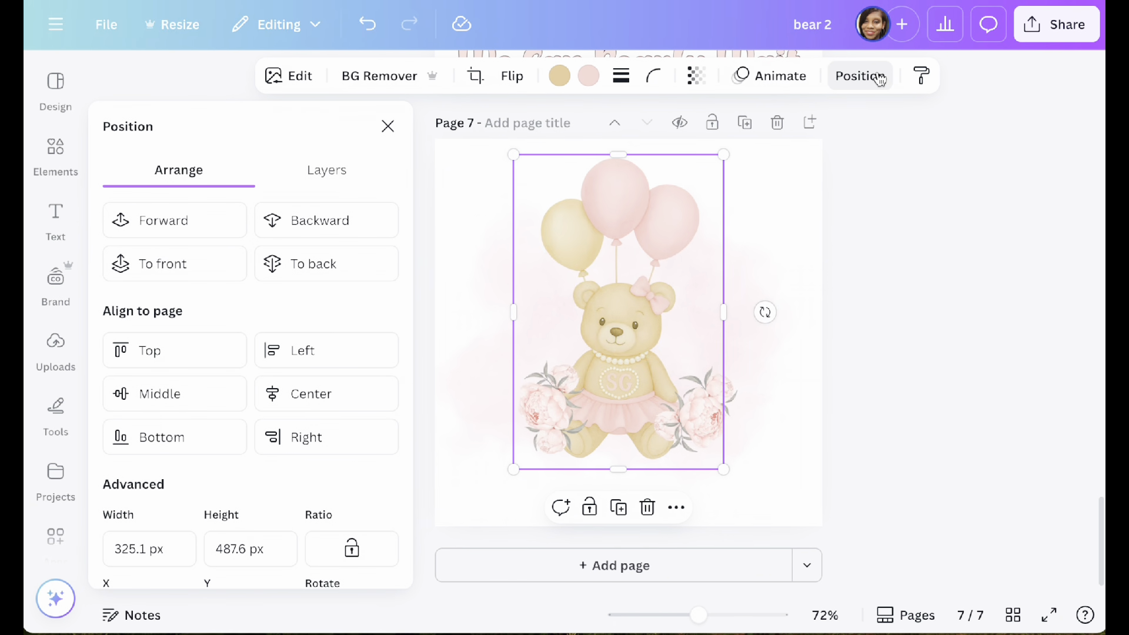
{"action": "left_click", "coordinate": [535, 393]}
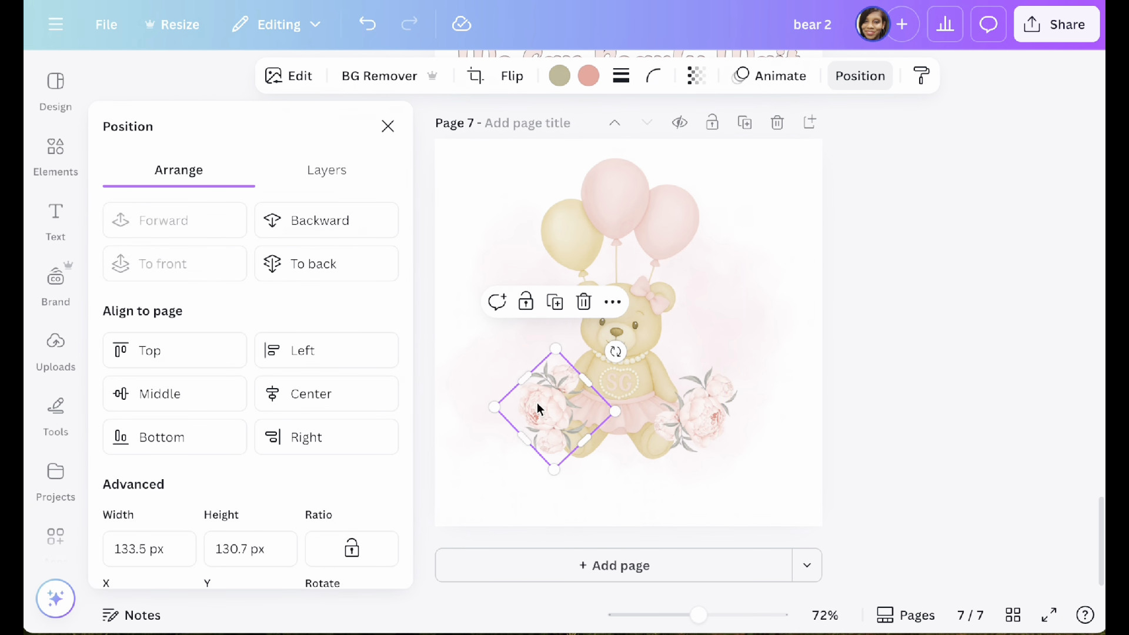
{"action": "left_click", "coordinate": [327, 276]}
{"action": "left_click", "coordinate": [725, 407]}
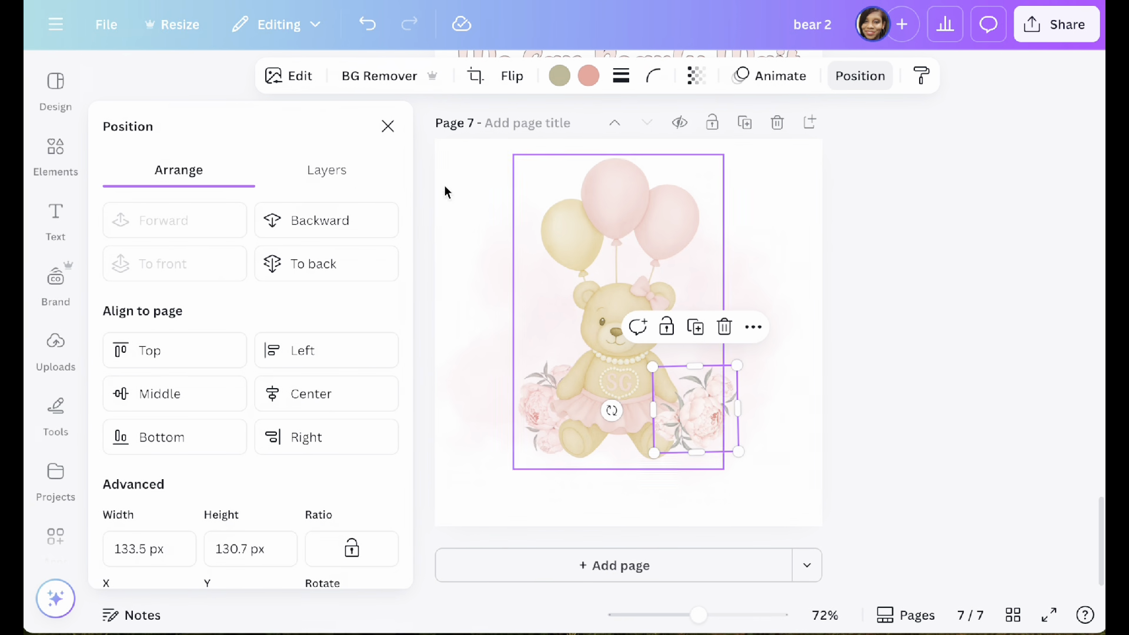
{"action": "left_click", "coordinate": [333, 281]}
{"action": "left_click", "coordinate": [909, 185]}
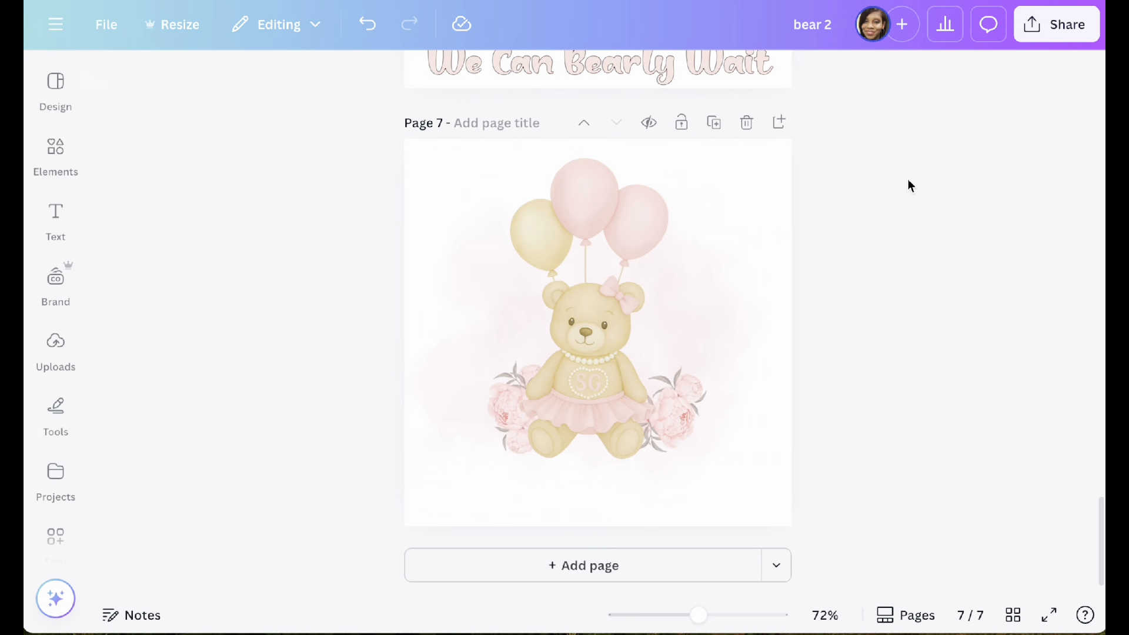
Step: Enlarge the bear with balloons further and move it up so the peony bouquets are exposed
{"action": "mouse_move", "coordinate": [686, 408]}
{"action": "left_mouse_down"}
{"action": "mouse_move", "coordinate": [666, 429]}
{"action": "mouse_move", "coordinate": [683, 419]}
{"action": "left_mouse_up"}
{"action": "left_click_drag", "start_coordinate": [490, 471], "coordinate": [468, 511]}
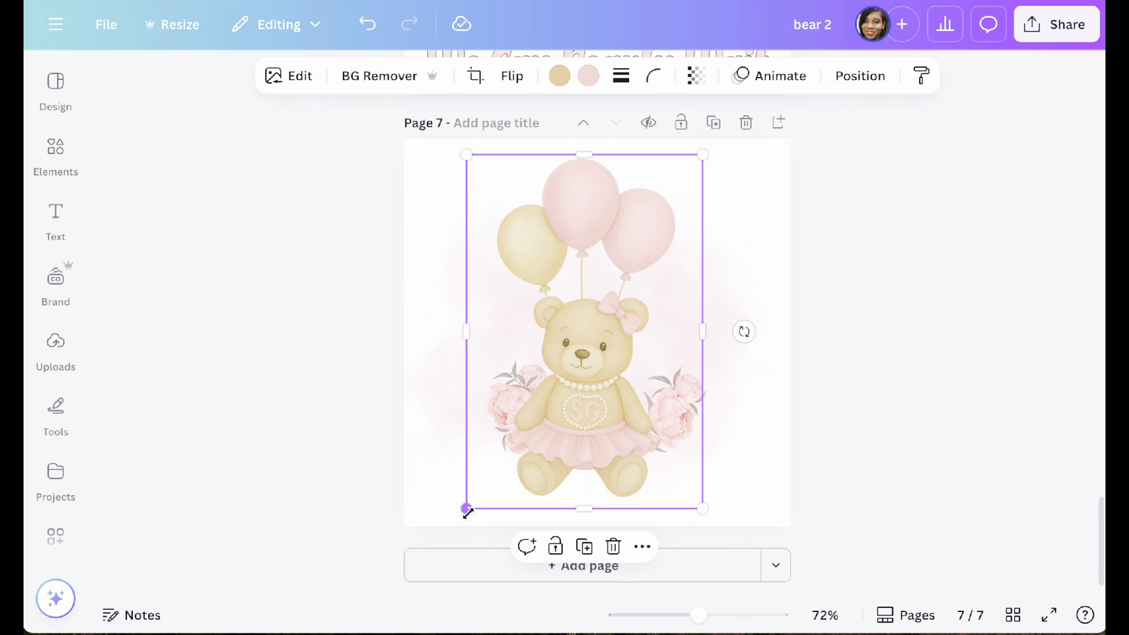
{"action": "left_click_drag", "start_coordinate": [610, 438], "coordinate": [632, 335]}
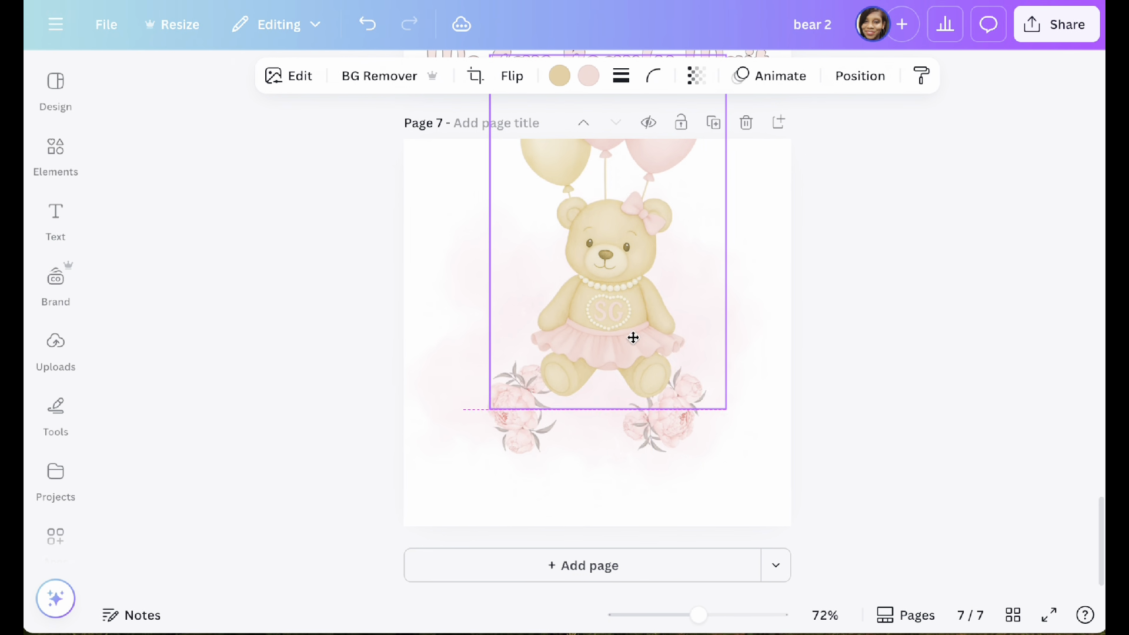
Step: Try to select and move the peony bouquets lying beneath the watercolor cloud
{"action": "left_click", "coordinate": [528, 428]}
{"action": "mouse_move", "coordinate": [519, 431]}
{"action": "left_mouse_down"}
{"action": "mouse_move", "coordinate": [519, 448]}
{"action": "mouse_move", "coordinate": [525, 438]}
{"action": "left_mouse_up"}
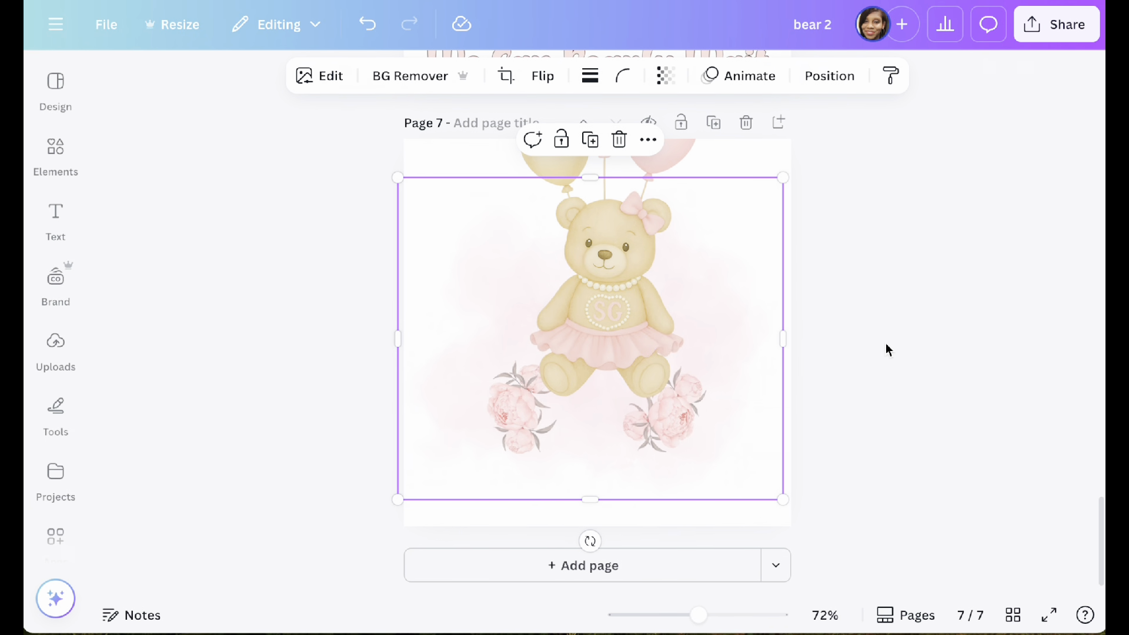
{"action": "left_click", "coordinate": [687, 407]}
{"action": "left_click", "coordinate": [665, 447]}
{"action": "left_click", "coordinate": [710, 463]}
{"action": "double_click", "coordinate": [683, 419]}
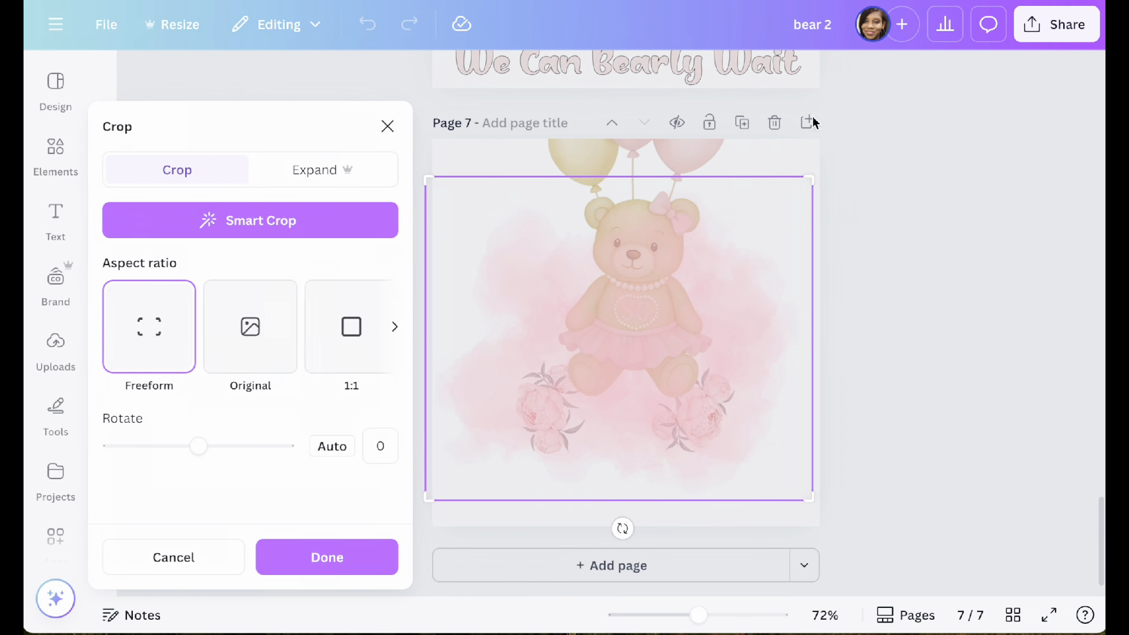
{"action": "left_click", "coordinate": [851, 197]}
Step: Reorder the layers on page 7 so both peony bouquets sit above the cloud and below the bear
{"action": "left_click", "coordinate": [829, 88]}
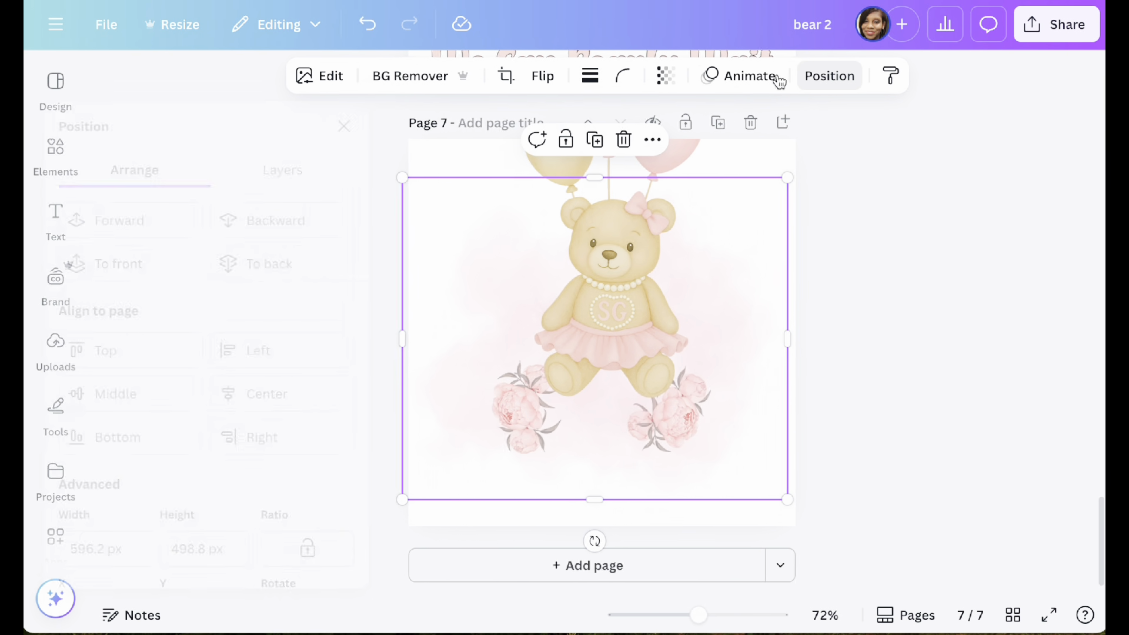
{"action": "left_click", "coordinate": [327, 181]}
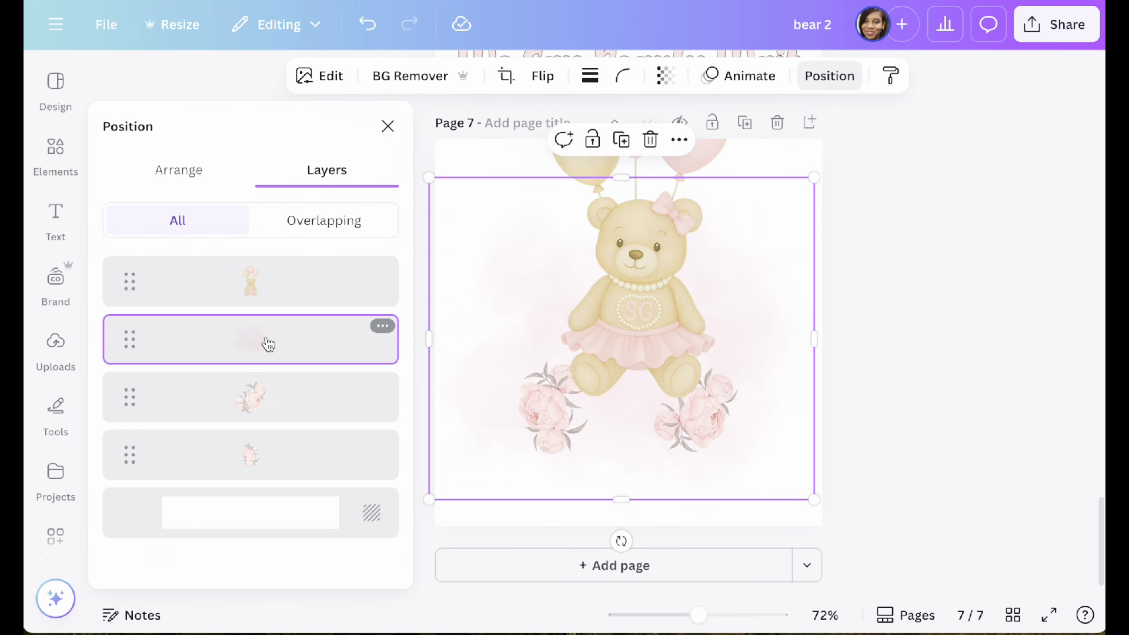
{"action": "left_click_drag", "start_coordinate": [252, 395], "coordinate": [252, 328]}
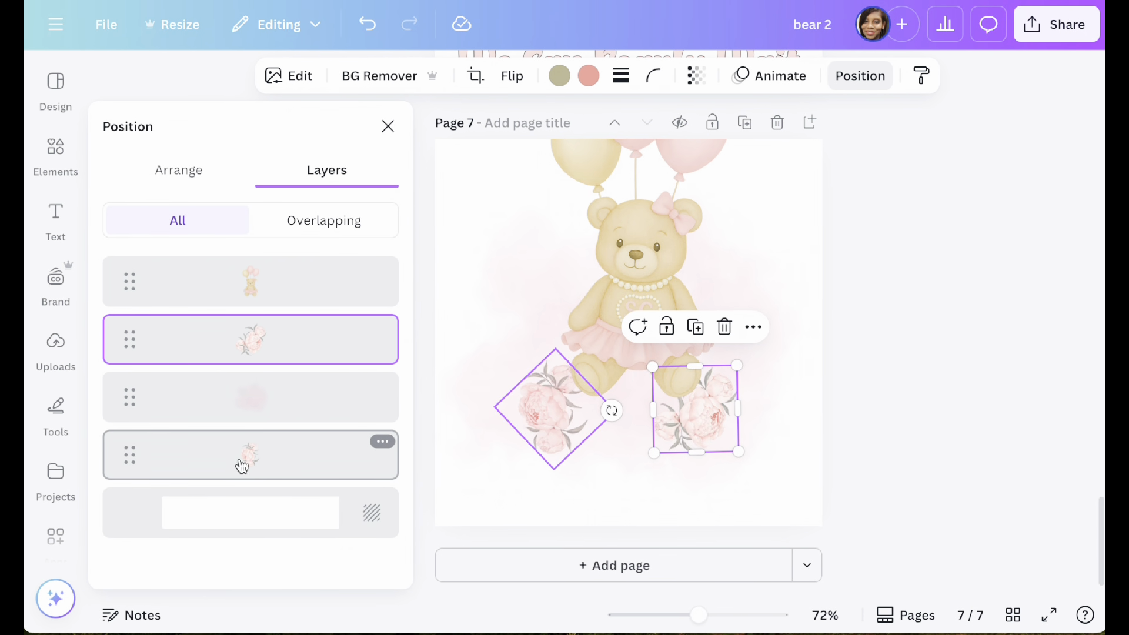
{"action": "left_click_drag", "start_coordinate": [242, 461], "coordinate": [242, 360]}
{"action": "left_click", "coordinate": [907, 298]}
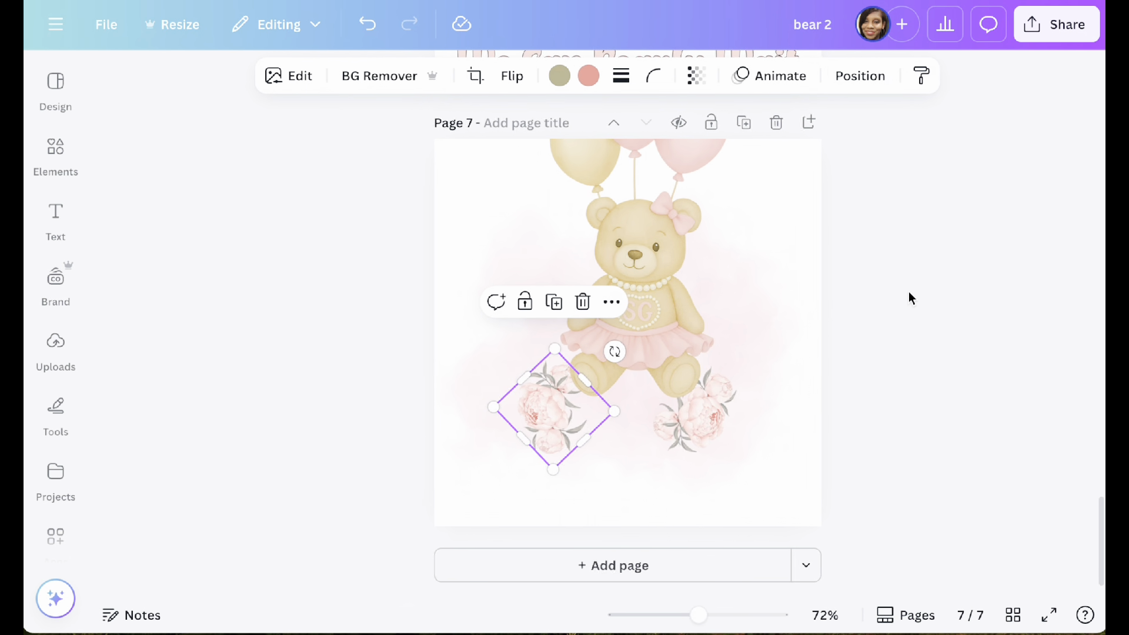
Step: Nudge both peony bouquets and the bear with balloons slightly upward on page 7
{"action": "left_click_drag", "start_coordinate": [504, 422], "coordinate": [503, 400]}
{"action": "left_click_drag", "start_coordinate": [652, 436], "coordinate": [651, 429]}
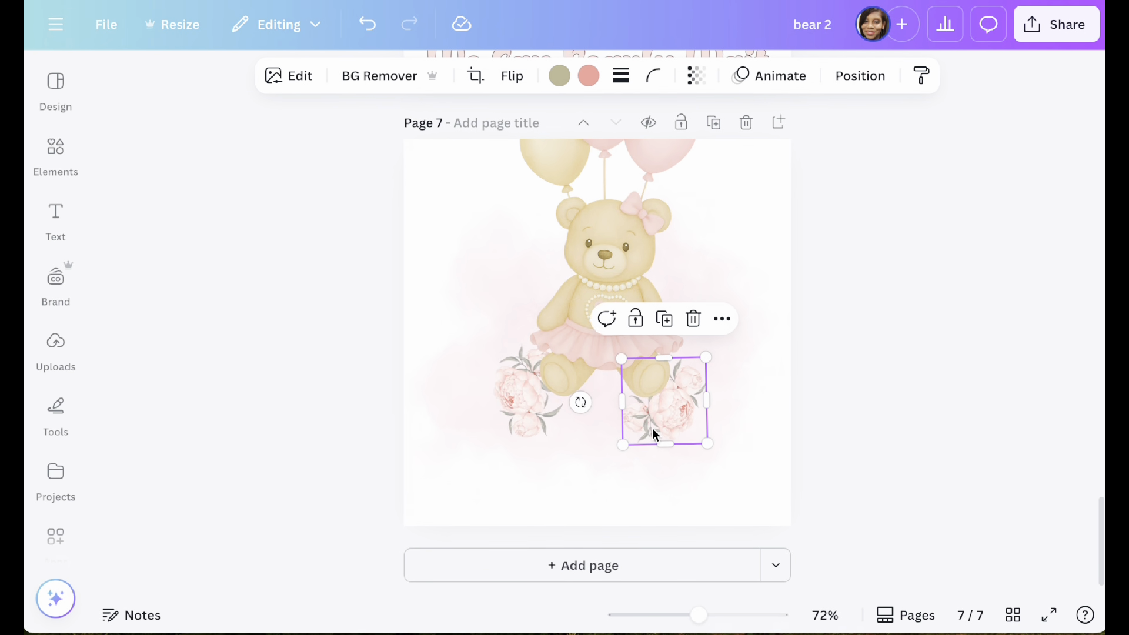
{"action": "left_click_drag", "start_coordinate": [597, 489], "coordinate": [595, 446]}
{"action": "left_click_drag", "start_coordinate": [618, 311], "coordinate": [623, 282]}
Step: Move both peony bouquets down below the bear's feet, one on each side at about the same height
{"action": "left_click", "coordinate": [506, 429]}
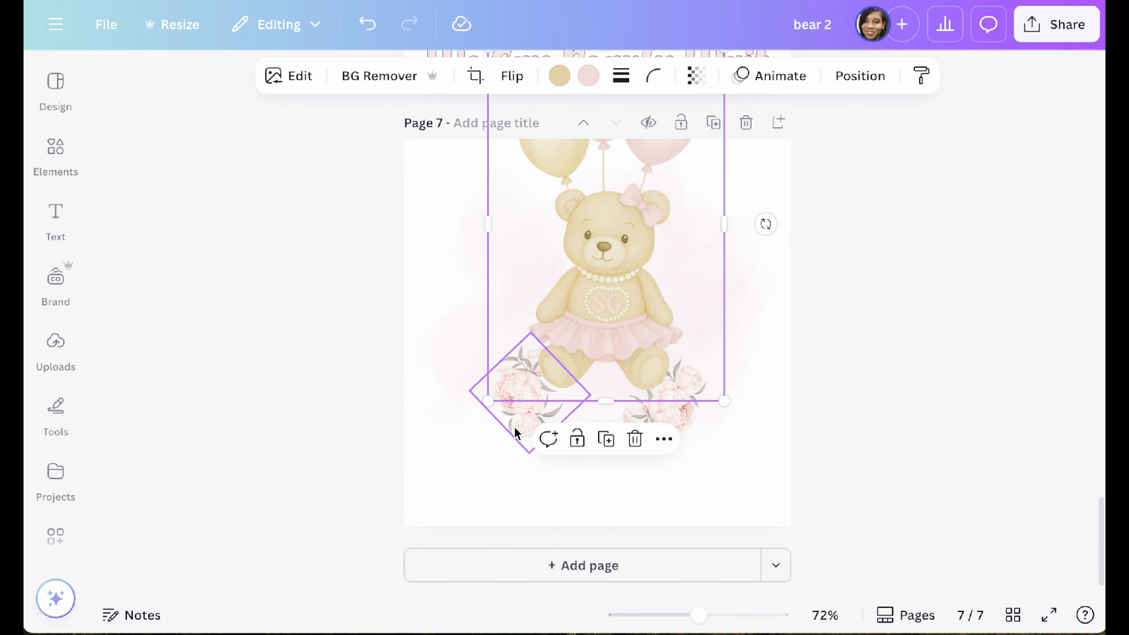
{"action": "left_click_drag", "start_coordinate": [517, 434], "coordinate": [518, 456]}
{"action": "left_click", "coordinate": [670, 428]}
{"action": "left_click_drag", "start_coordinate": [671, 429], "coordinate": [674, 462]}
{"action": "left_click", "coordinate": [506, 434]}
{"action": "left_click_drag", "start_coordinate": [506, 433], "coordinate": [509, 446]}
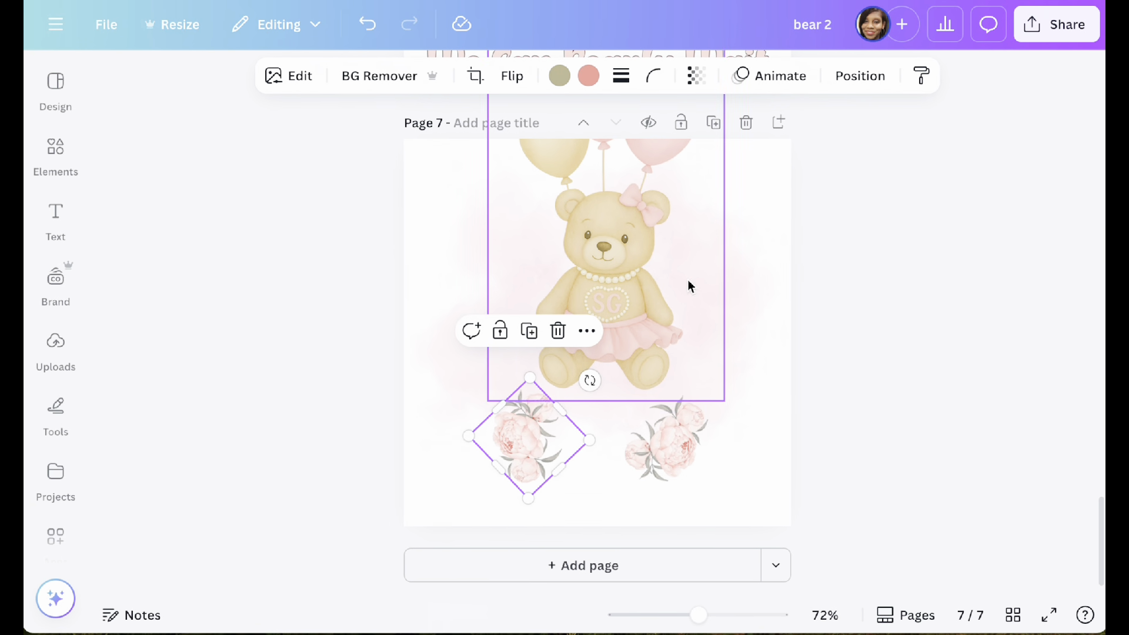
Step: Align the watercolor cloud with the page's right edge and move the bear down between and in front of the peony bouquets
{"action": "mouse_move", "coordinate": [732, 290]}
{"action": "left_mouse_down"}
{"action": "mouse_move", "coordinate": [731, 323]}
{"action": "mouse_move", "coordinate": [733, 303]}
{"action": "left_mouse_up"}
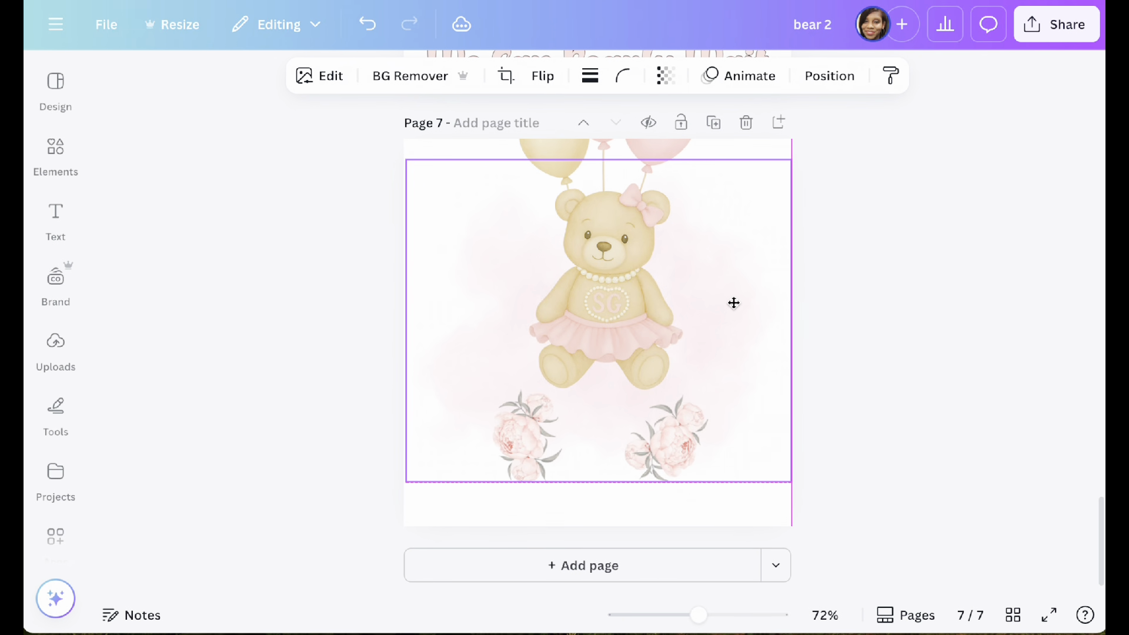
{"action": "left_click_drag", "start_coordinate": [610, 232], "coordinate": [603, 328]}
{"action": "left_click", "coordinate": [1005, 264]}
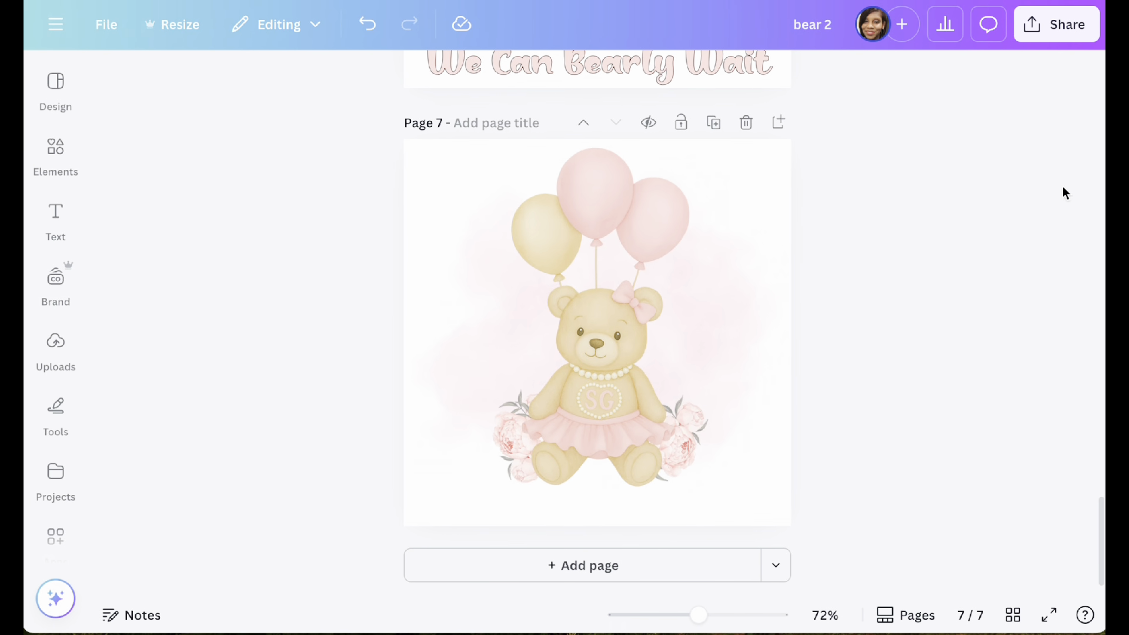
Step: Add a subheading text box on page 7 and place it just below the bear's feet
{"action": "left_click", "coordinate": [55, 347]}
{"action": "left_click", "coordinate": [59, 226]}
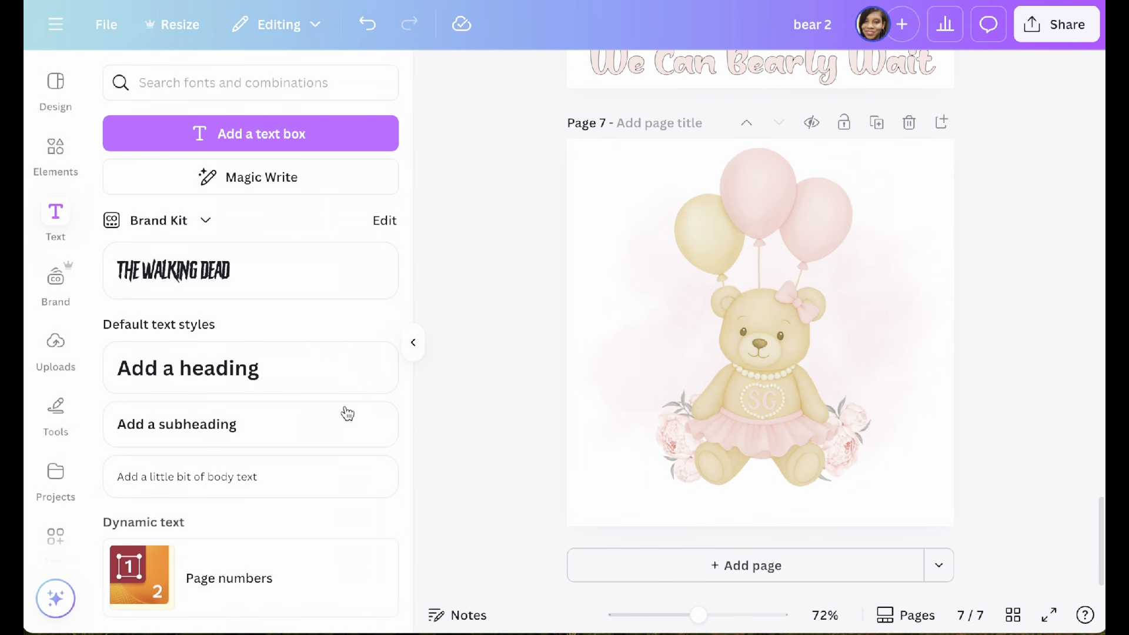
{"action": "left_click", "coordinate": [151, 438]}
{"action": "left_click_drag", "start_coordinate": [776, 386], "coordinate": [732, 558]}
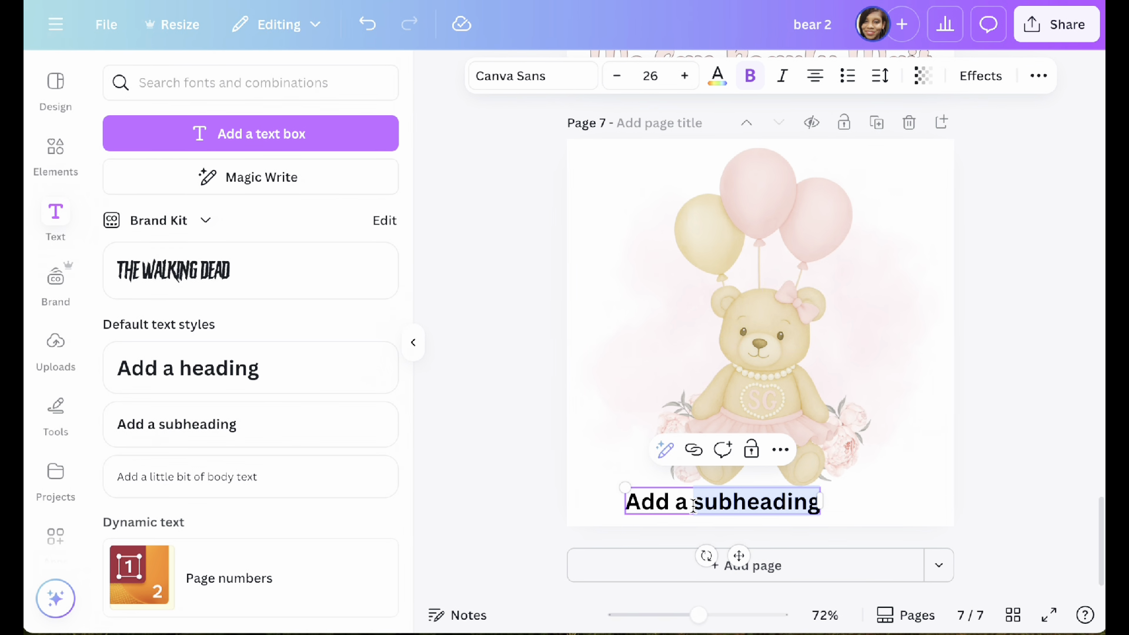
Step: Replace the subheading's placeholder text with "We Can Bearly Wait"
{"action": "type", "text": "We"}
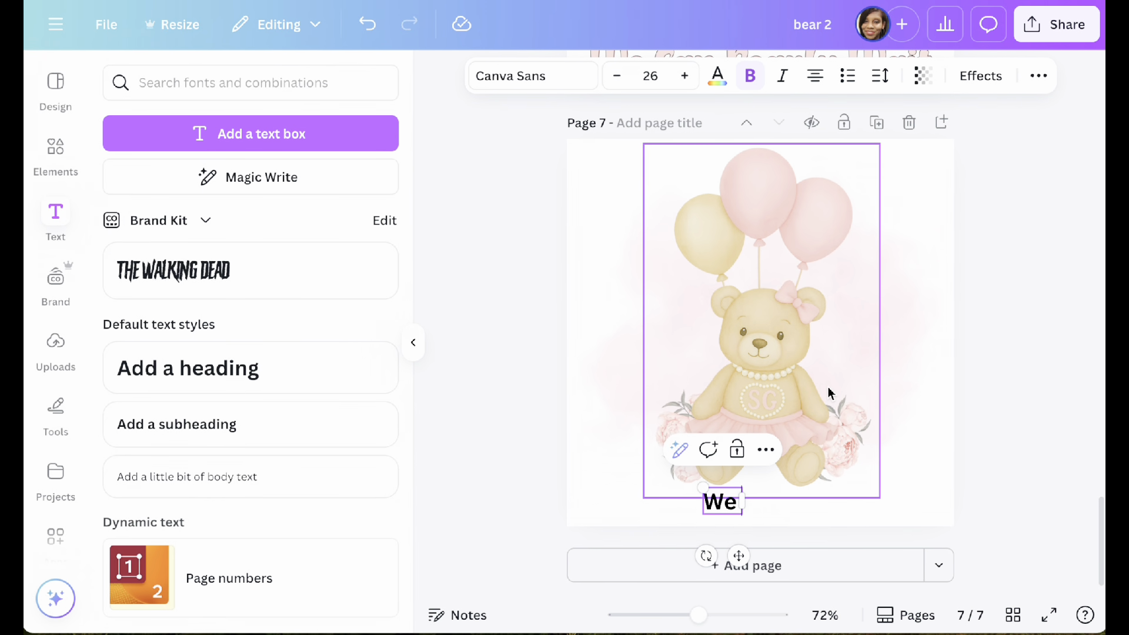
{"action": "type", "text": " Can Bare"}
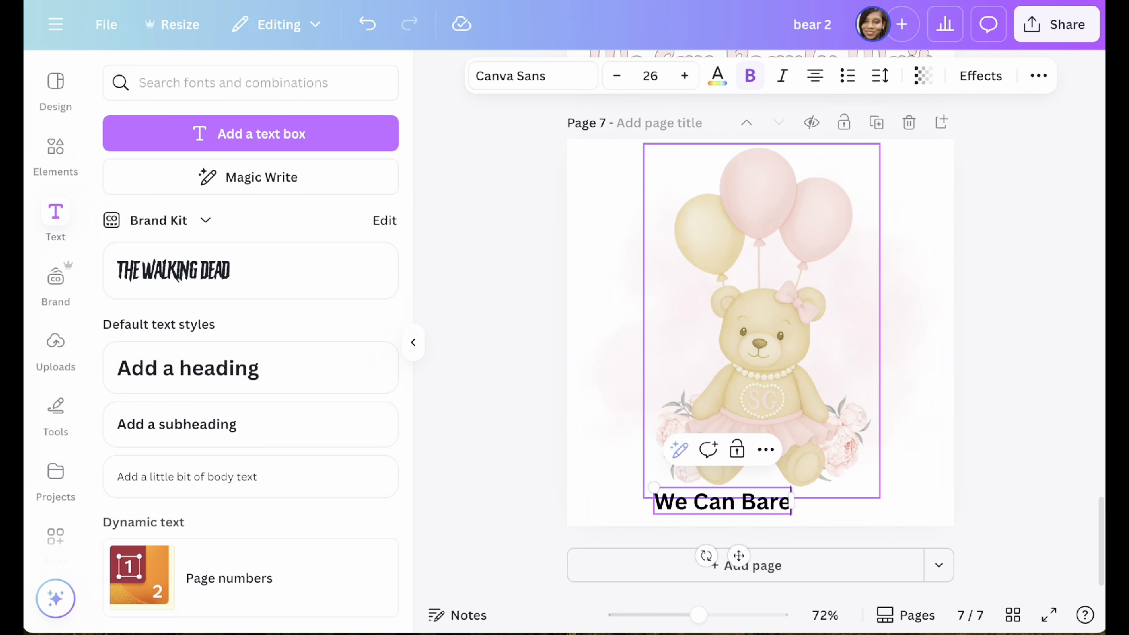
{"action": "key", "text": "BackSpace"}
{"action": "key", "text": "BackSpace"}
{"action": "key", "text": "BackSpace"}
{"action": "type", "text": "early Wa"}
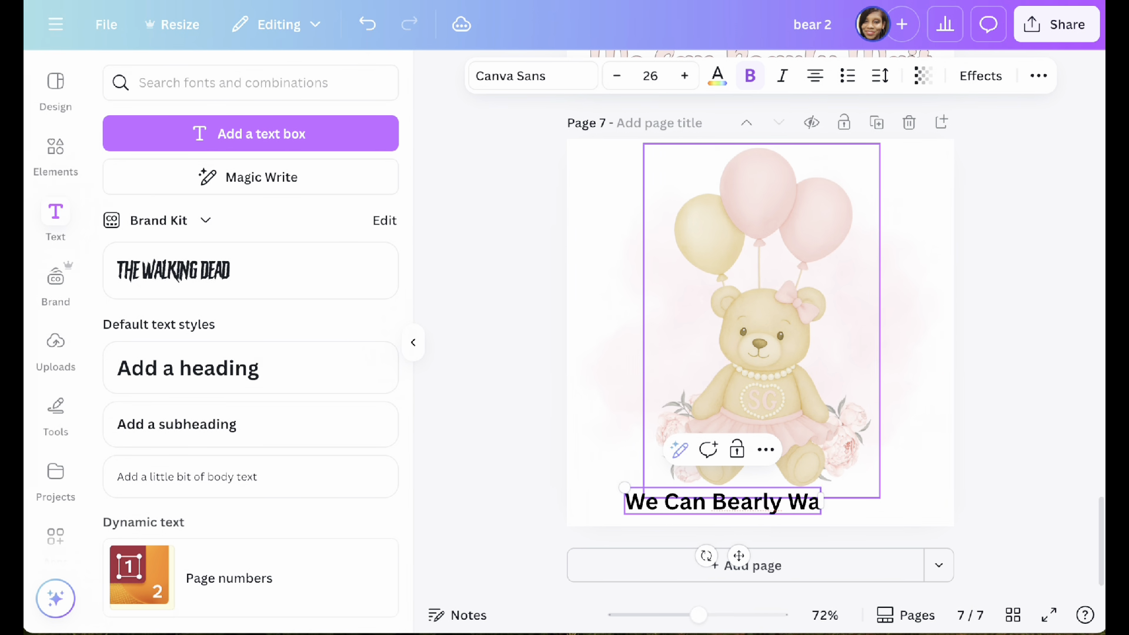
{"action": "type", "text": "it"}
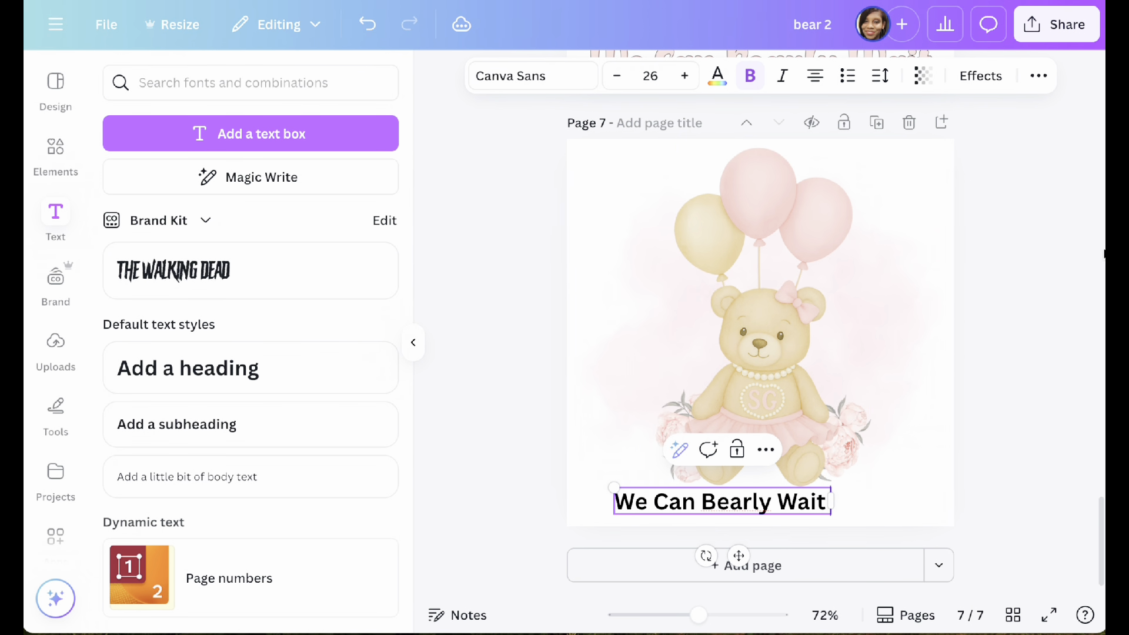
{"action": "left_click", "coordinate": [1050, 271]}
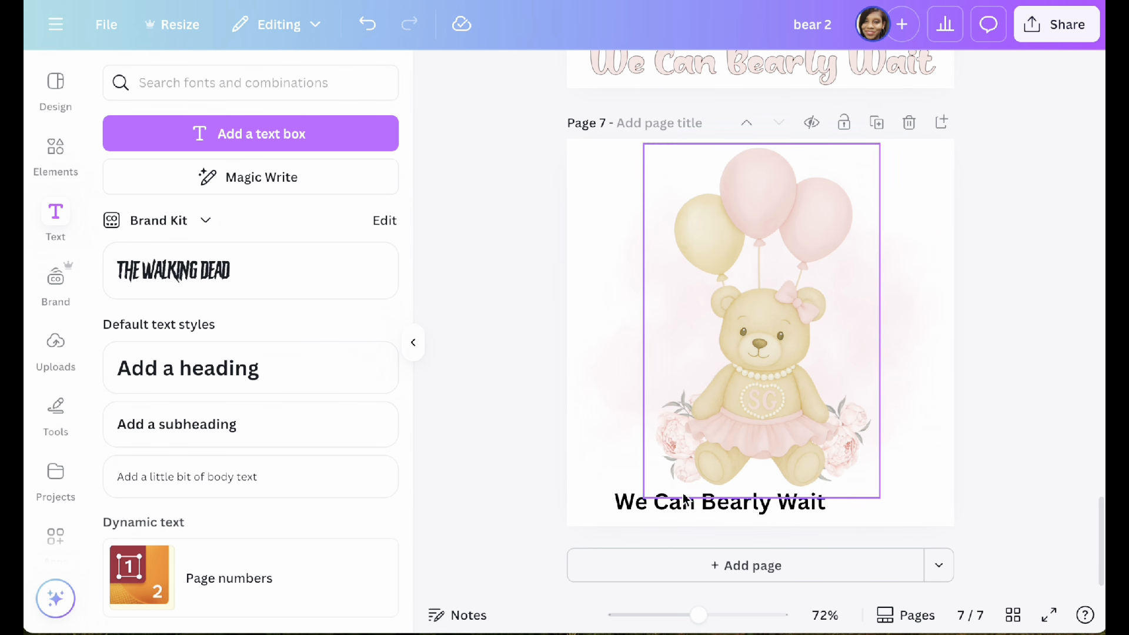
Step: Move the "We Can Bearly Wait" text sideways so it sits centered beneath the bear
{"action": "left_click_drag", "start_coordinate": [684, 500], "coordinate": [717, 510]}
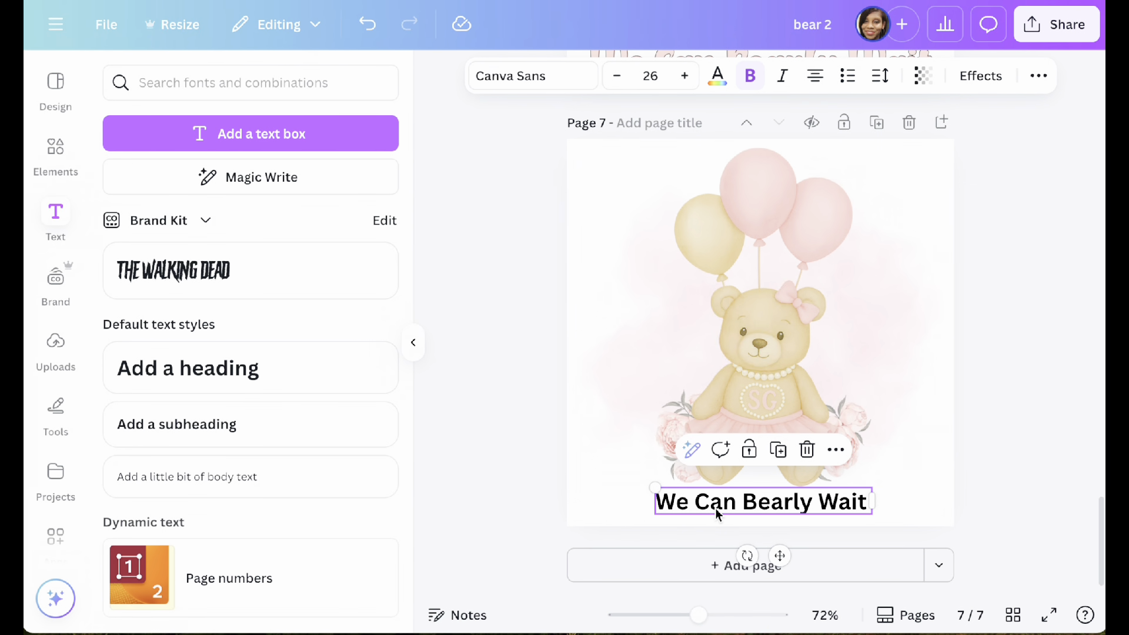
{"action": "left_click", "coordinate": [850, 356]}
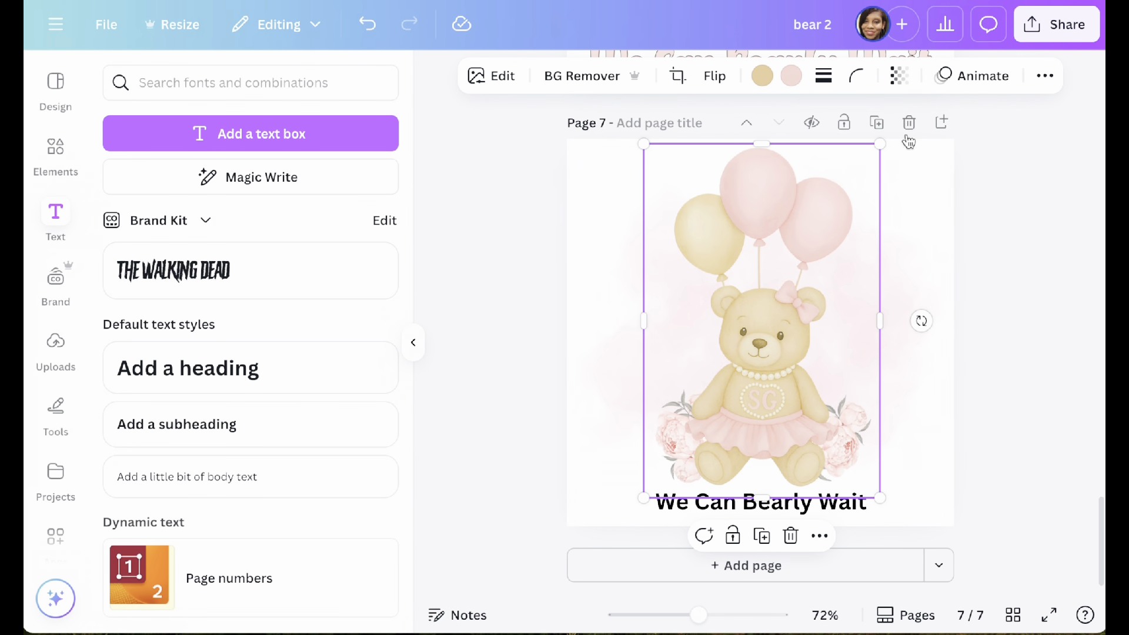
{"action": "left_click", "coordinate": [1053, 336]}
Step: Change the font of the "We Can Bearly Wait" text to Baligle Regular
{"action": "left_click", "coordinate": [790, 507]}
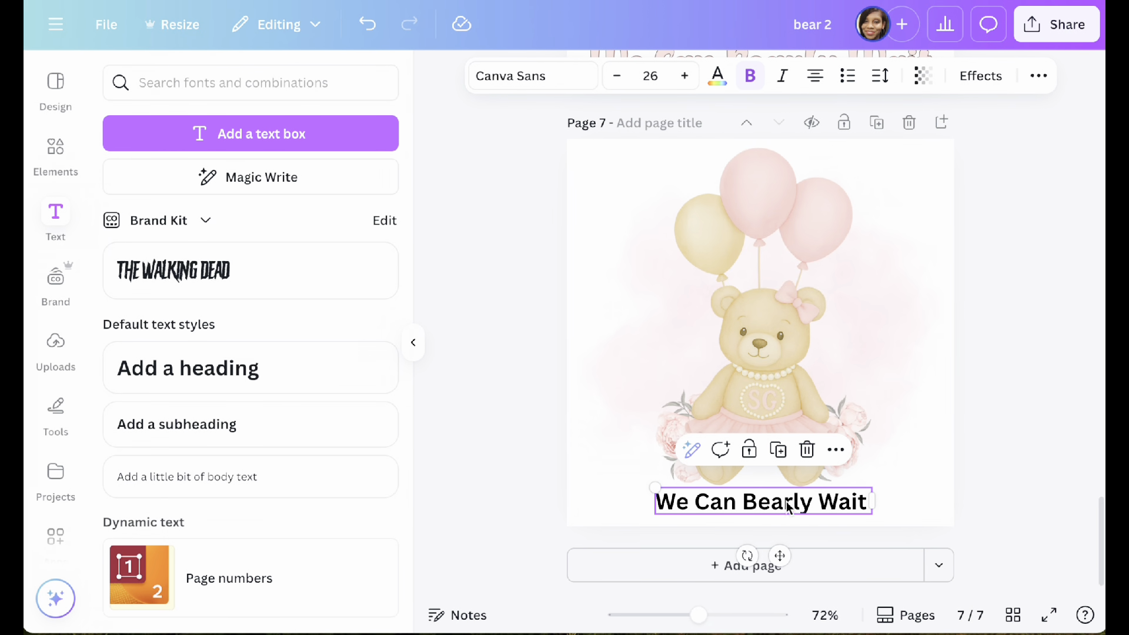
{"action": "left_click", "coordinate": [511, 88]}
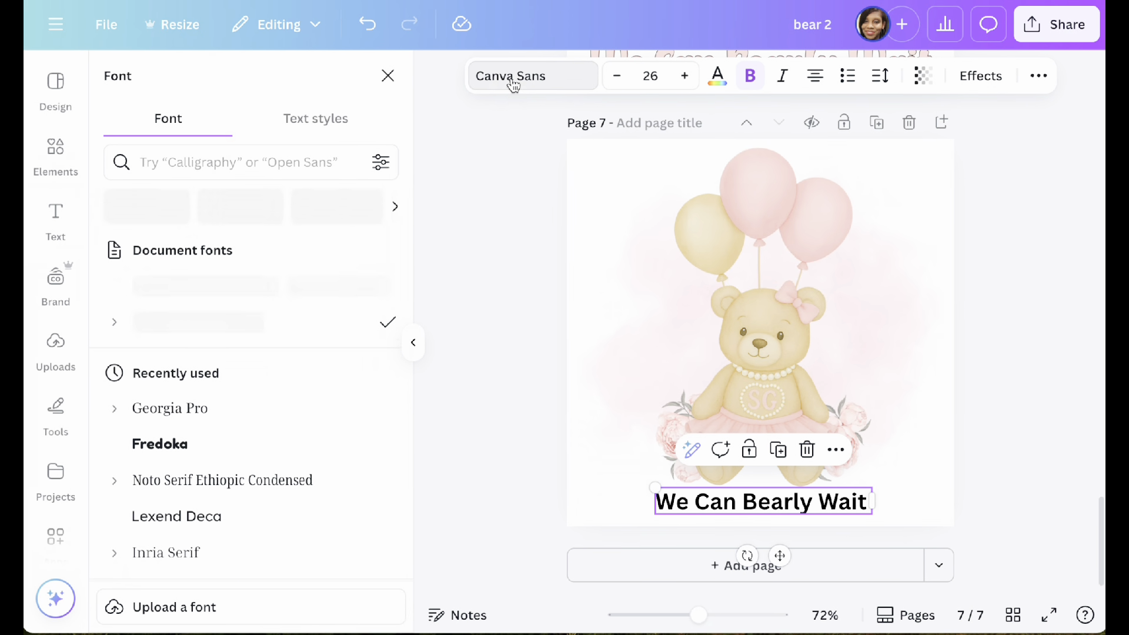
{"action": "left_click", "coordinate": [412, 341]}
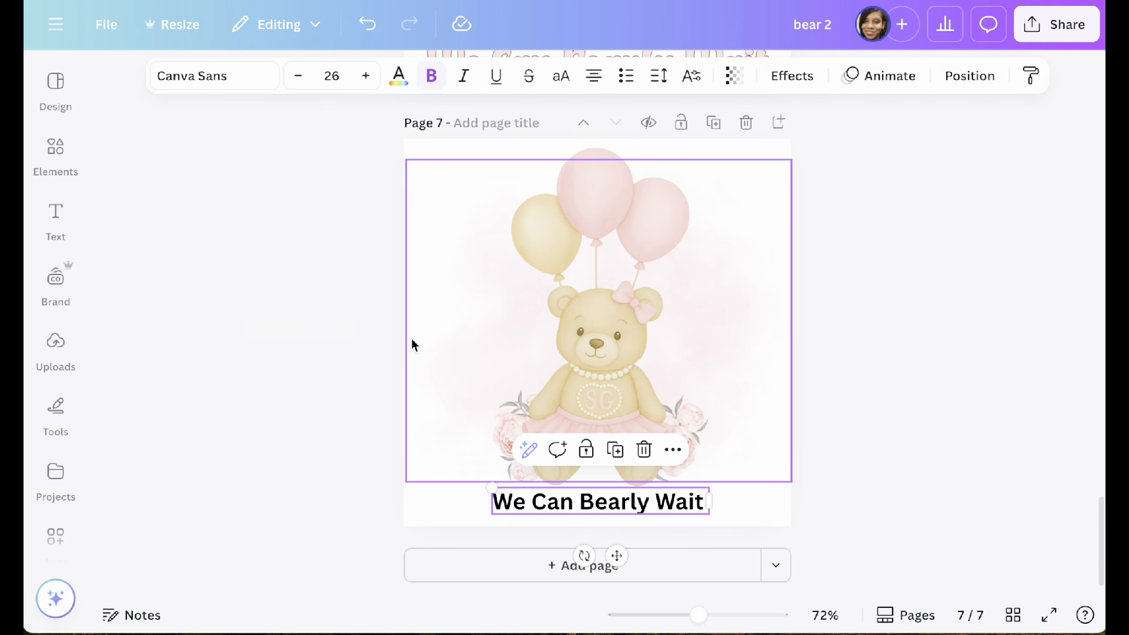
{"action": "left_click", "coordinate": [175, 71]}
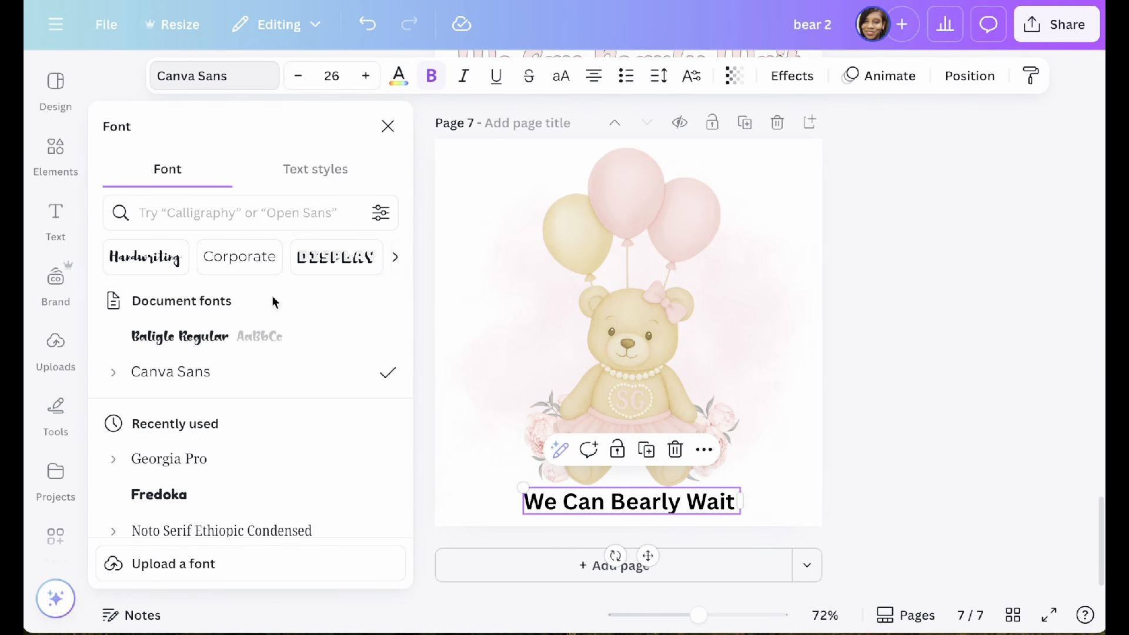
{"action": "left_click", "coordinate": [253, 338]}
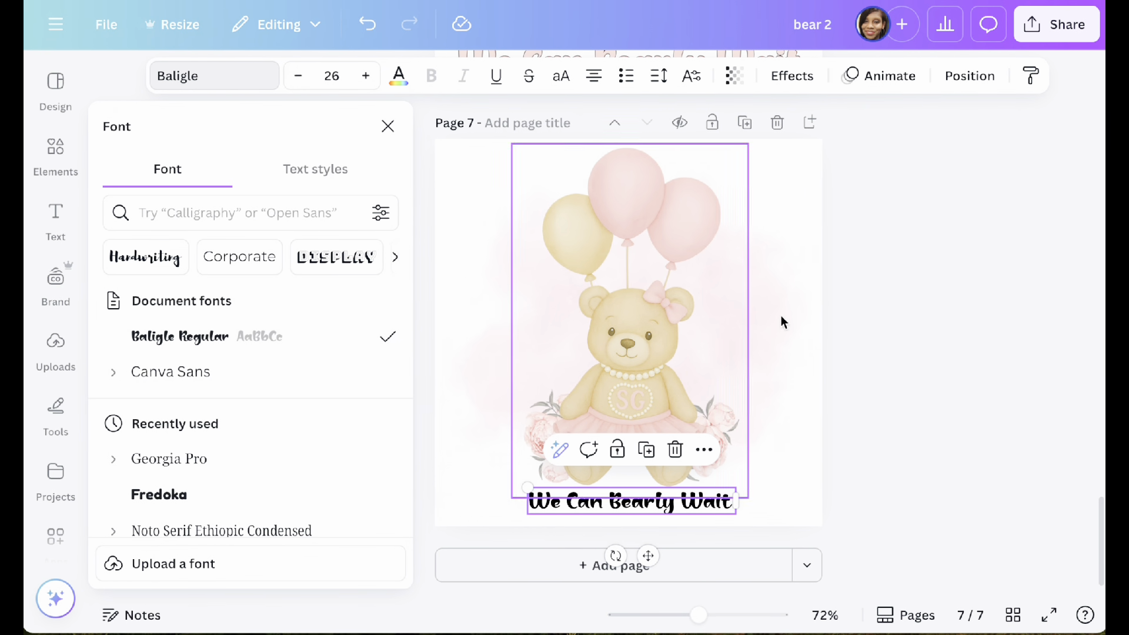
Step: Enlarge the "We Can Bearly Wait" text on both sides to a font size of 36.1
{"action": "scroll", "coordinate": [783, 320], "scroll_direction": "up", "scroll_amount": 3}
{"action": "scroll", "coordinate": [782, 320], "scroll_direction": "down", "scroll_amount": 3}
{"action": "left_click", "coordinate": [577, 503]}
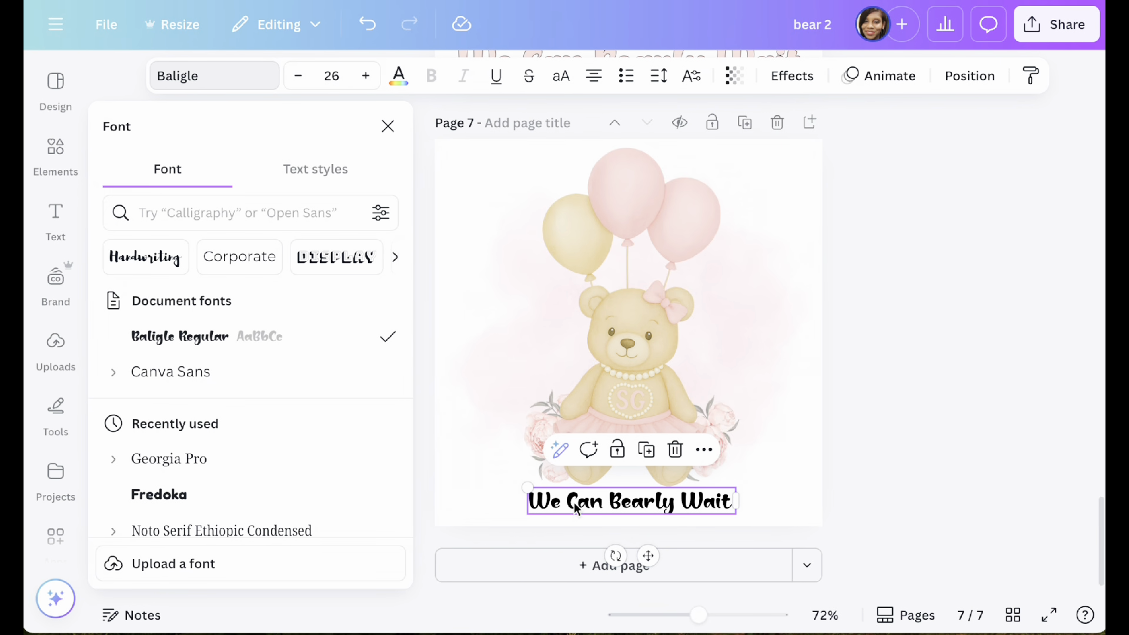
{"action": "left_click_drag", "start_coordinate": [528, 512], "coordinate": [509, 517]}
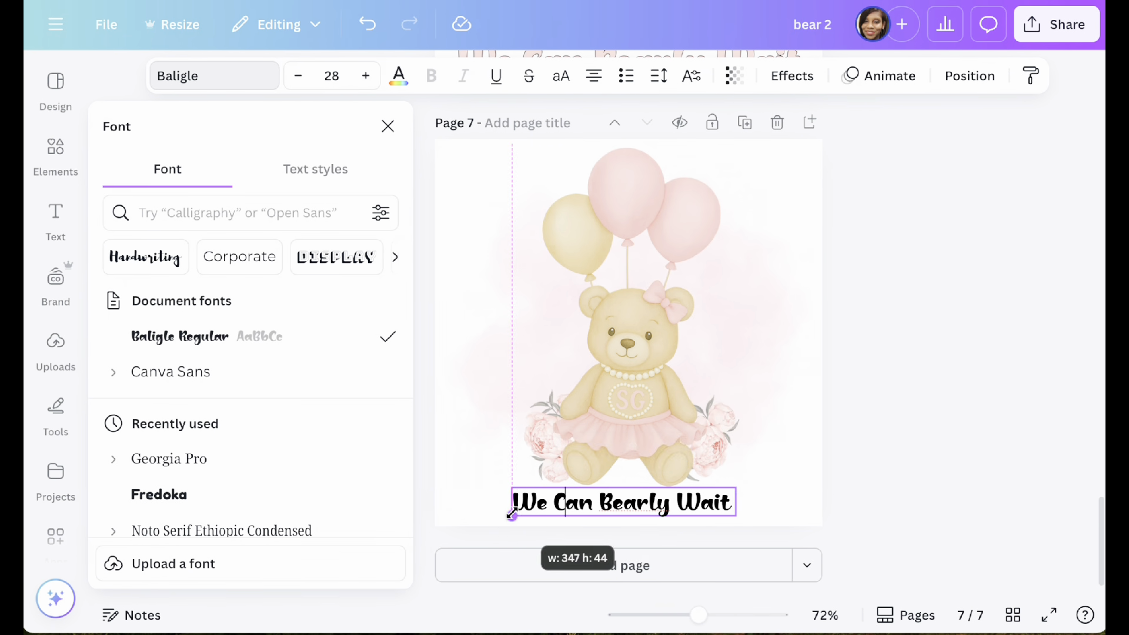
{"action": "left_click_drag", "start_coordinate": [736, 486], "coordinate": [781, 481]}
{"action": "left_click_drag", "start_coordinate": [512, 517], "coordinate": [493, 519]}
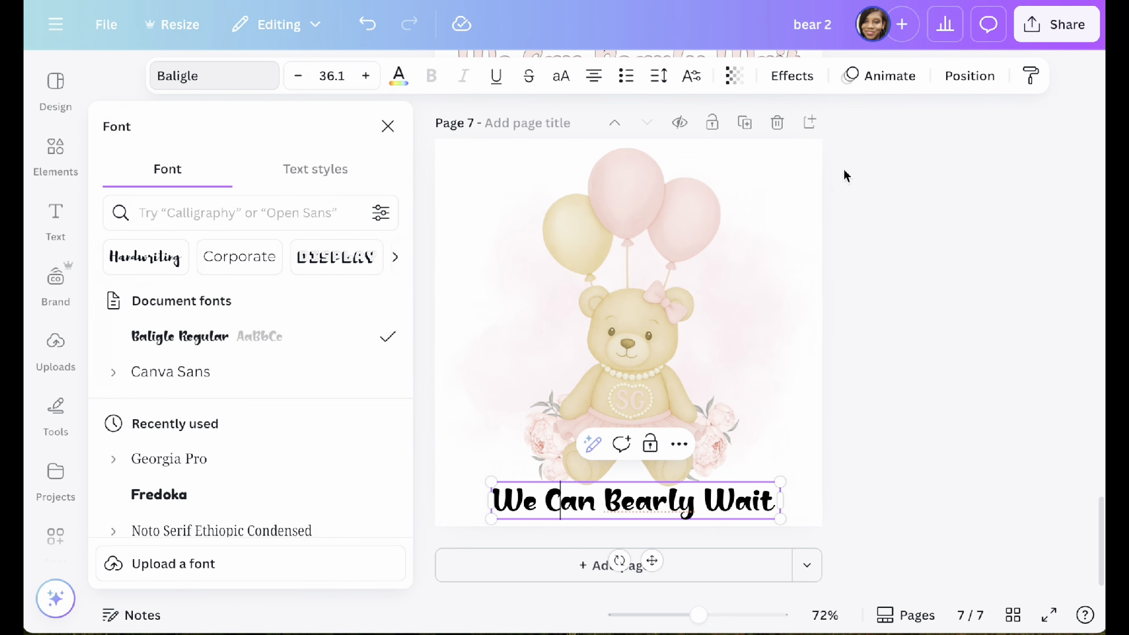
Step: Apply an Outline effect to the "We Can Bearly Wait" text in light red #F7CDCB
{"action": "left_click", "coordinate": [792, 76]}
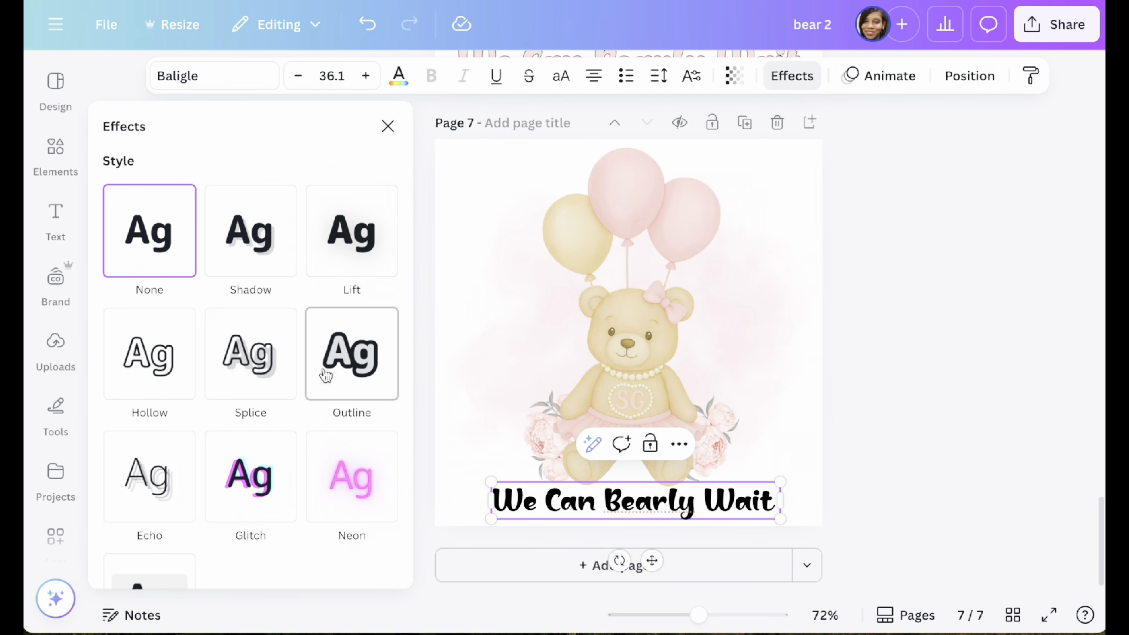
{"action": "scroll", "coordinate": [253, 459], "scroll_direction": "down", "scroll_amount": 1}
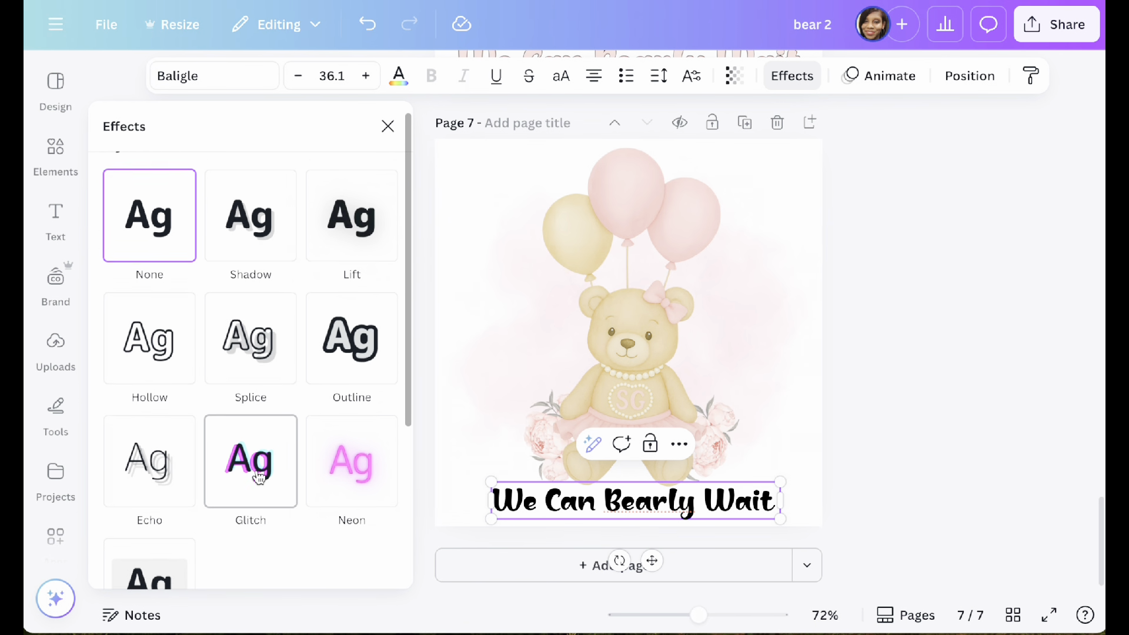
{"action": "left_click", "coordinate": [347, 351]}
{"action": "left_click", "coordinate": [383, 490]}
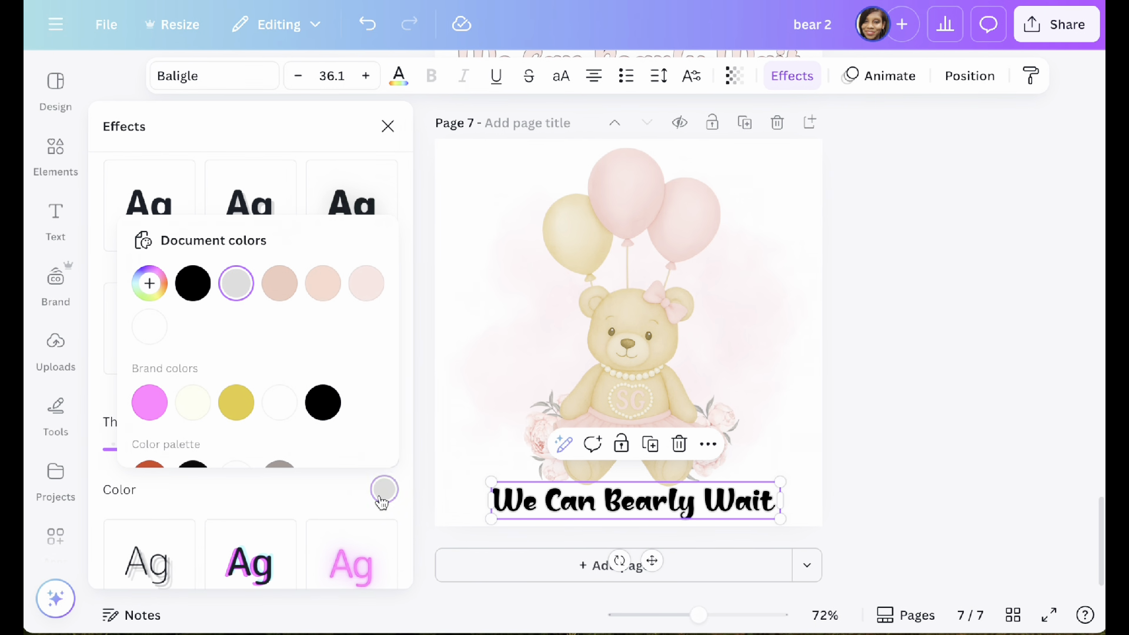
{"action": "left_click", "coordinate": [364, 286]}
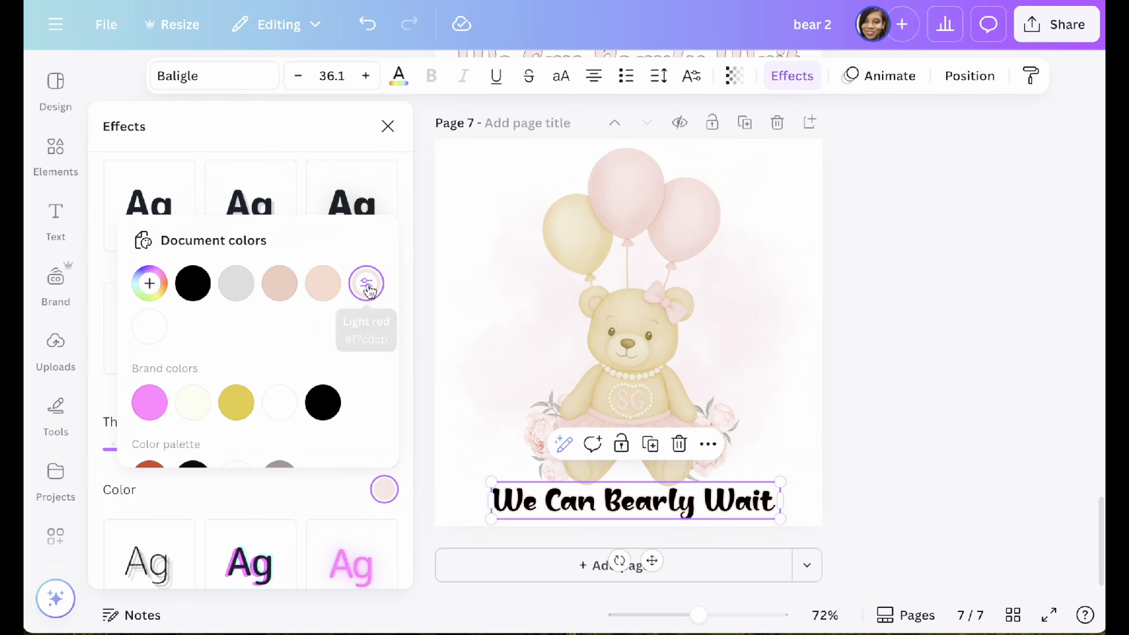
{"action": "left_click", "coordinate": [358, 289]}
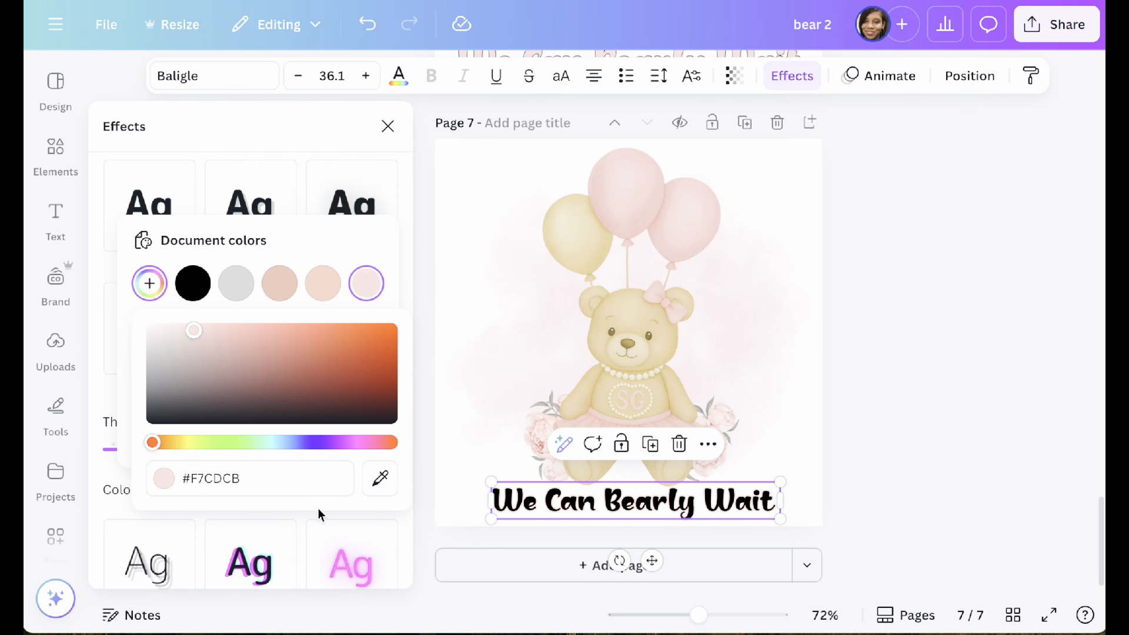
{"action": "left_click", "coordinate": [1037, 323]}
Step: Recolor the bear image's pink with #F1B8B6 sampled from the middle balloon
{"action": "left_click", "coordinate": [604, 511]}
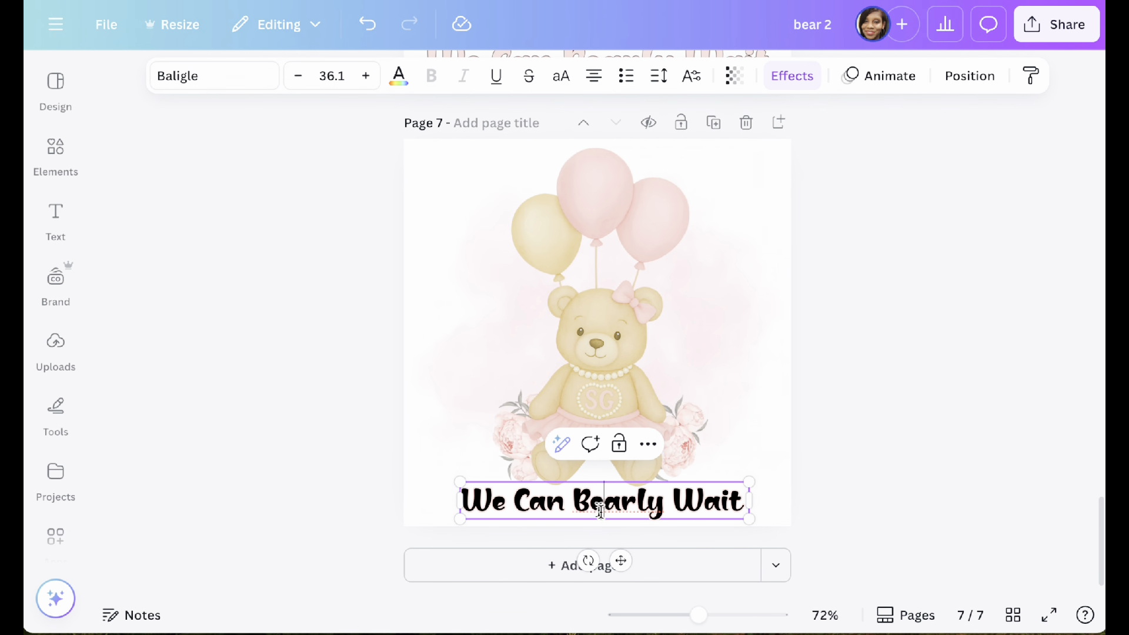
{"action": "left_click", "coordinate": [398, 78]}
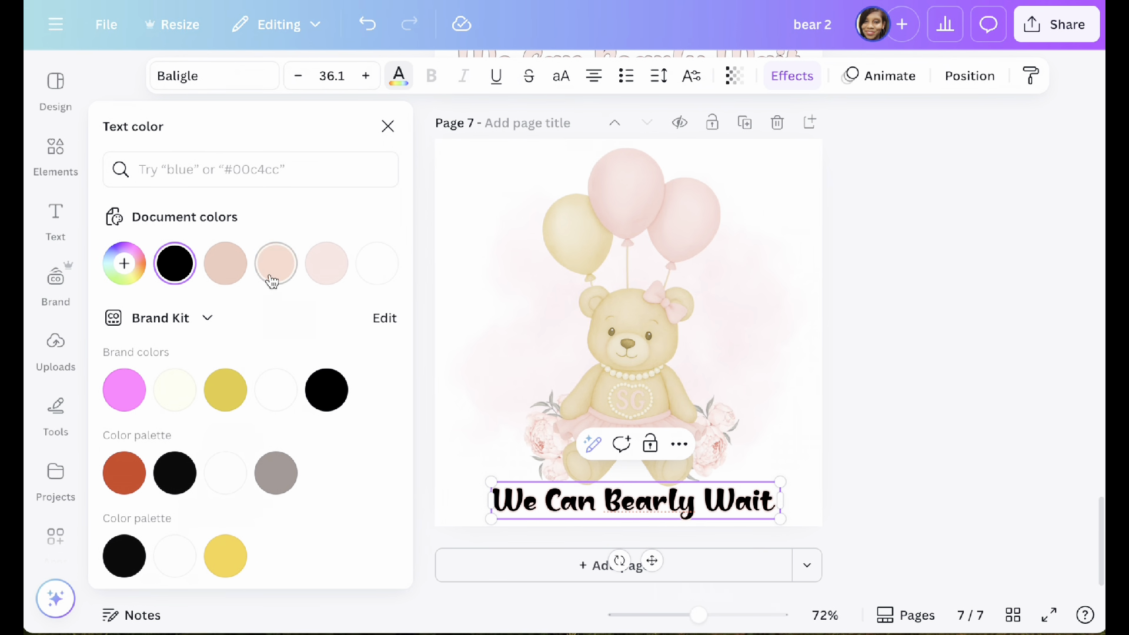
{"action": "left_click", "coordinate": [630, 206]}
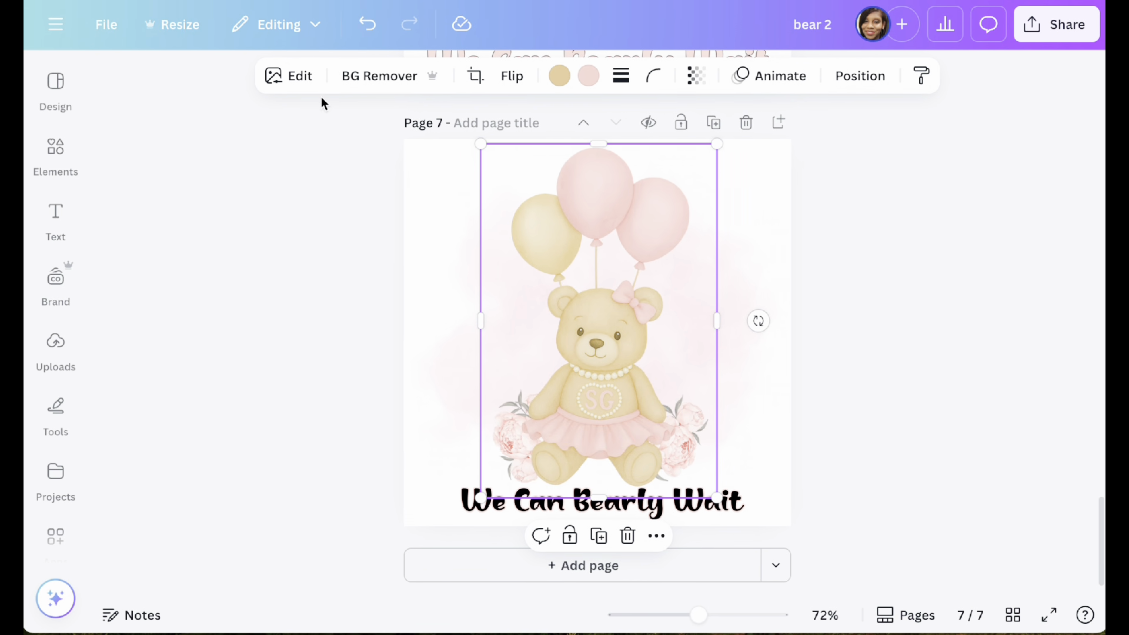
{"action": "left_click", "coordinate": [589, 75]}
{"action": "left_click", "coordinate": [124, 263]}
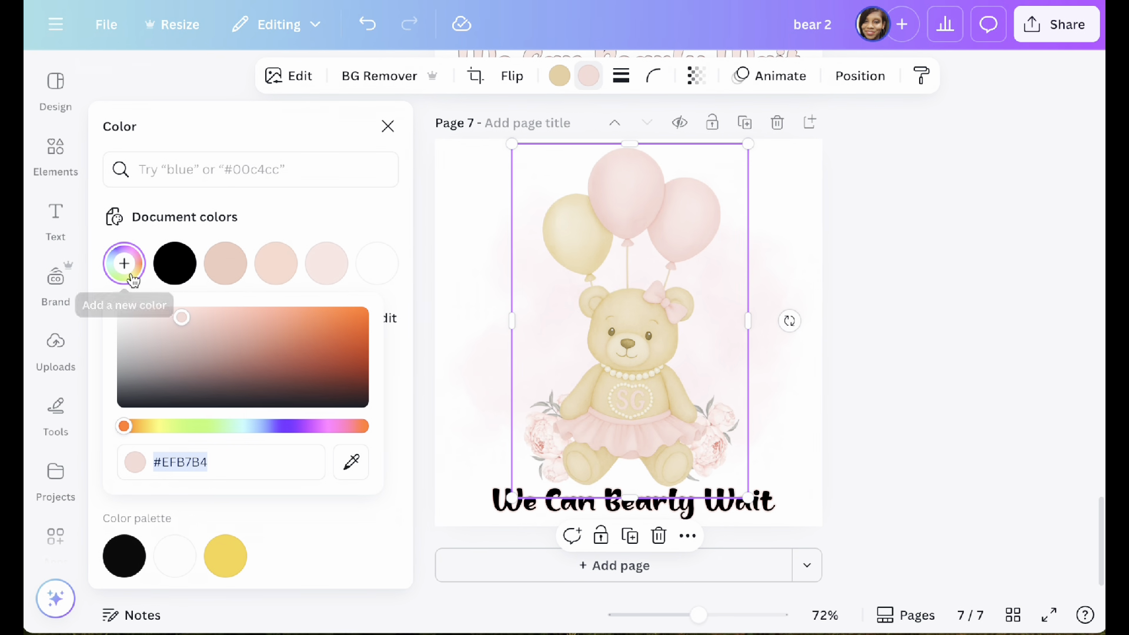
{"action": "left_click", "coordinate": [352, 465]}
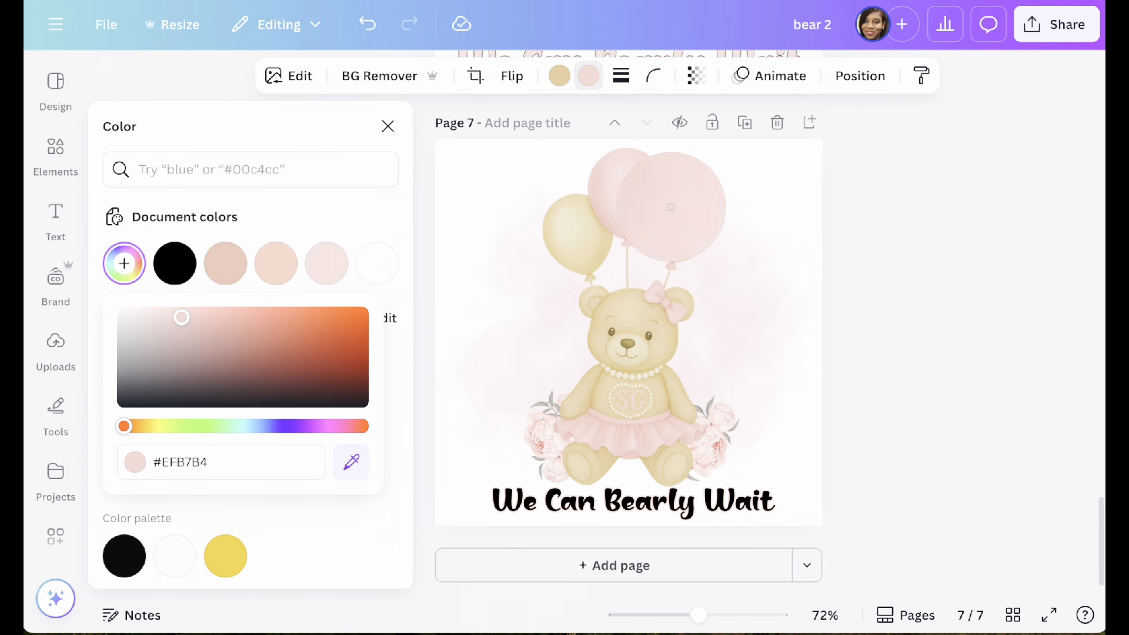
{"action": "left_click", "coordinate": [620, 221]}
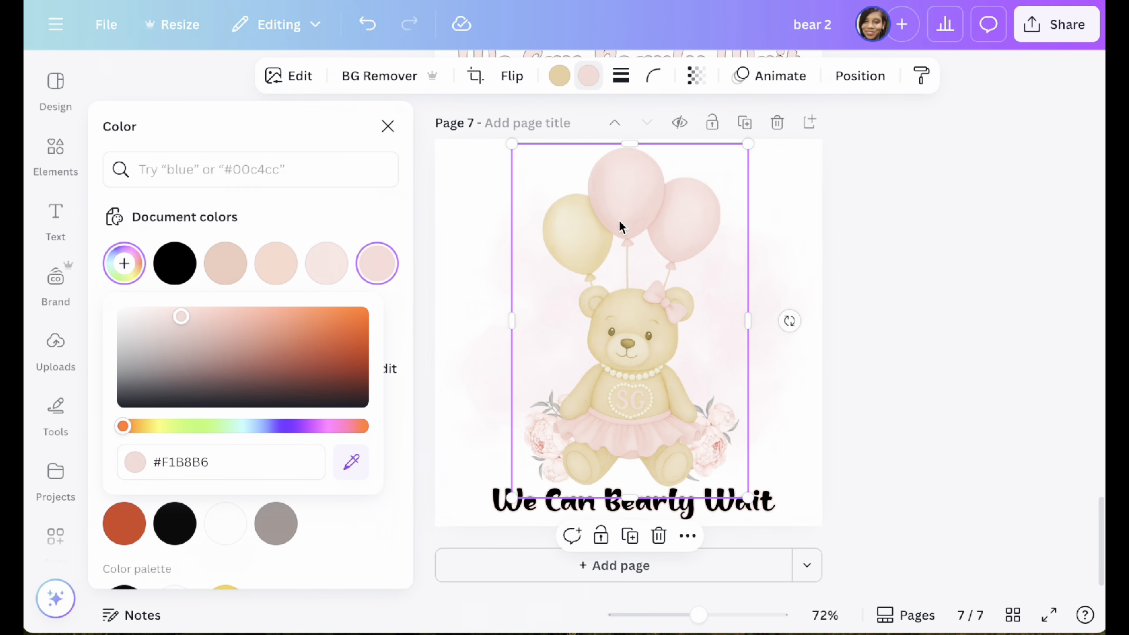
{"action": "left_click", "coordinate": [503, 515]}
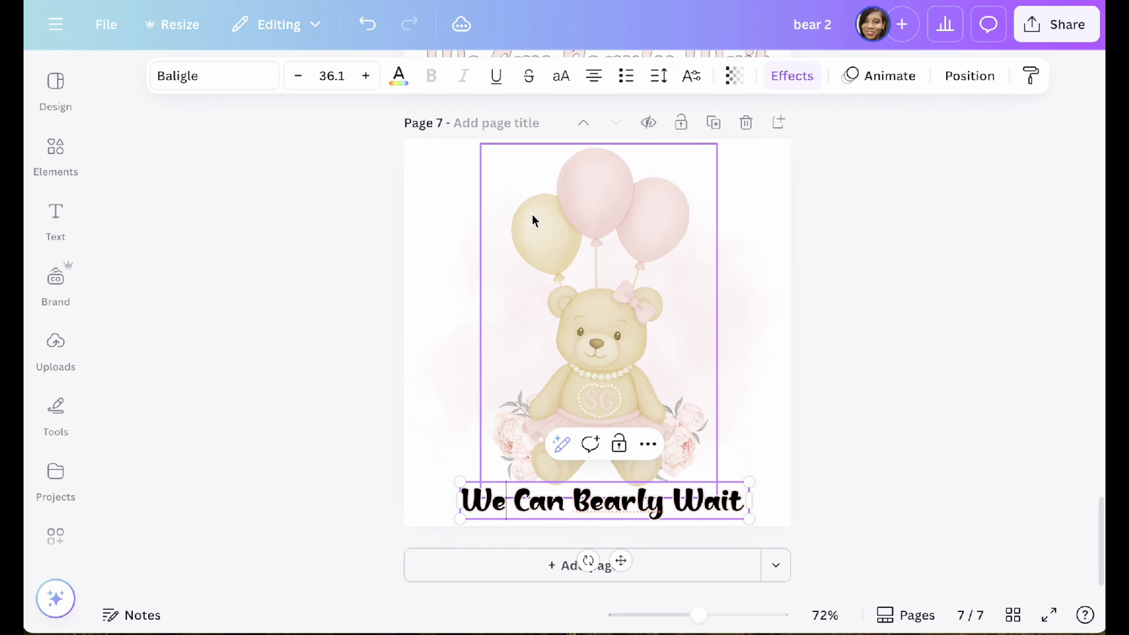
{"action": "left_click", "coordinate": [478, 504]}
Step: Set the bear image's pink color to #F1C2C1 by sampling the upper part of the middle balloon
{"action": "left_click", "coordinate": [589, 197]}
{"action": "left_click", "coordinate": [588, 77]}
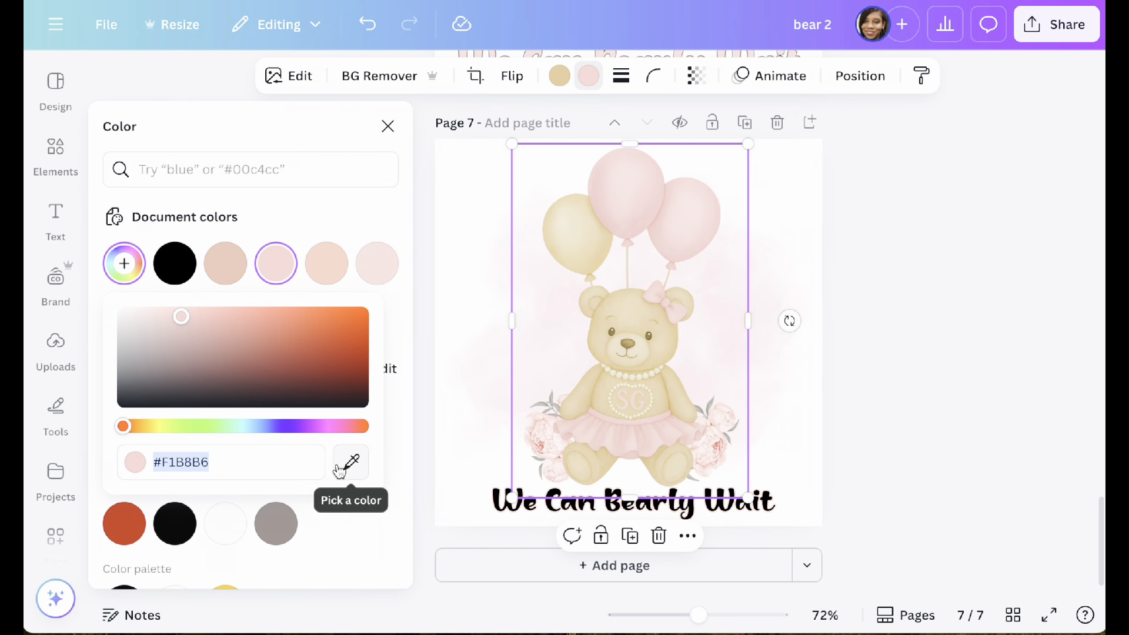
{"action": "left_click", "coordinate": [351, 464]}
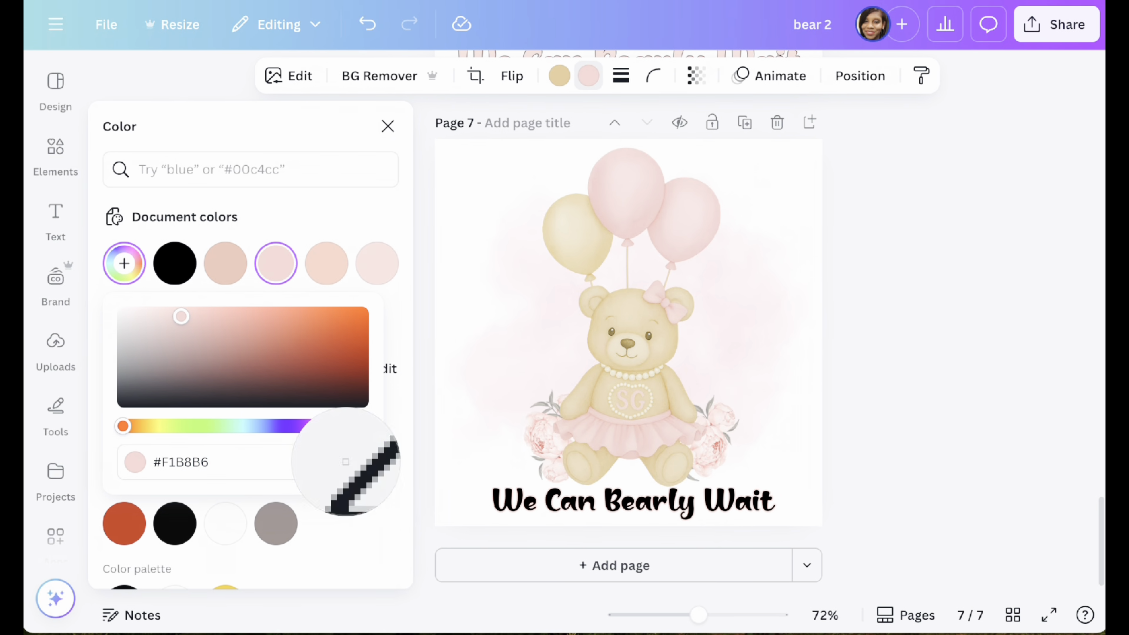
{"action": "left_click", "coordinate": [640, 195]}
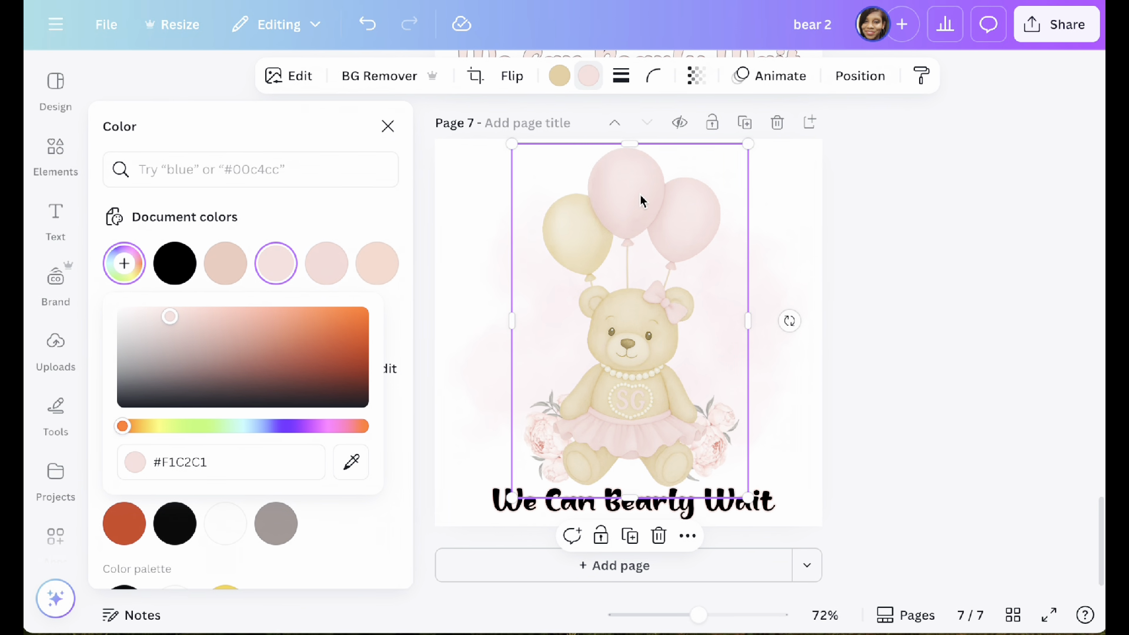
Step: Color the "We Can Bearly Wait" text with the sampled balloon pink #F1C2C1 from the document colors
{"action": "left_click", "coordinate": [500, 507]}
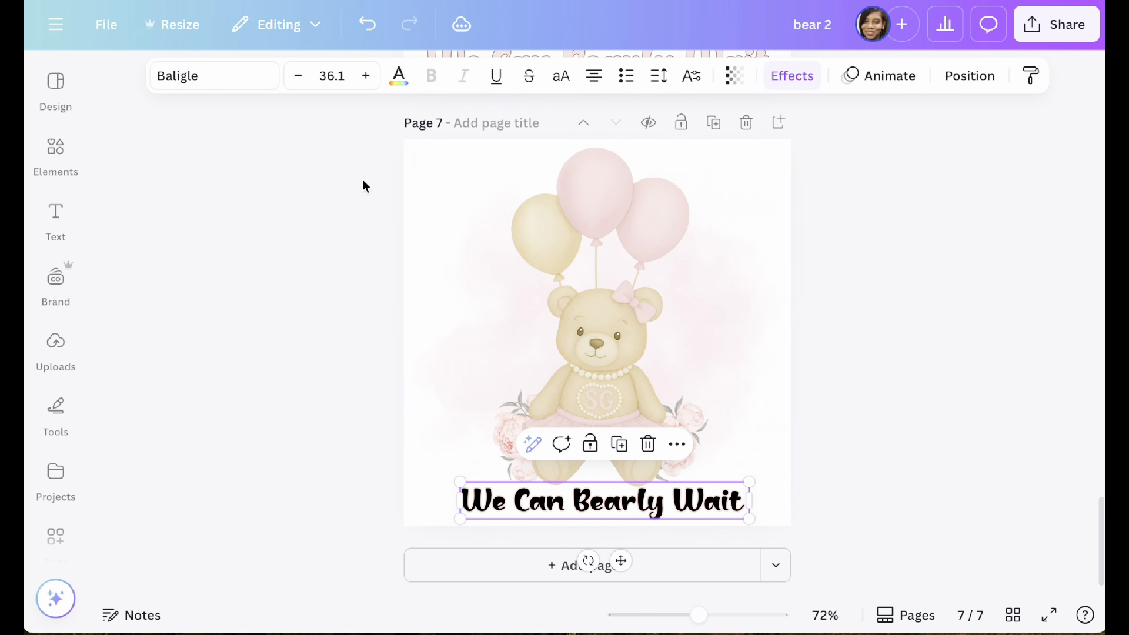
{"action": "left_click", "coordinate": [396, 78]}
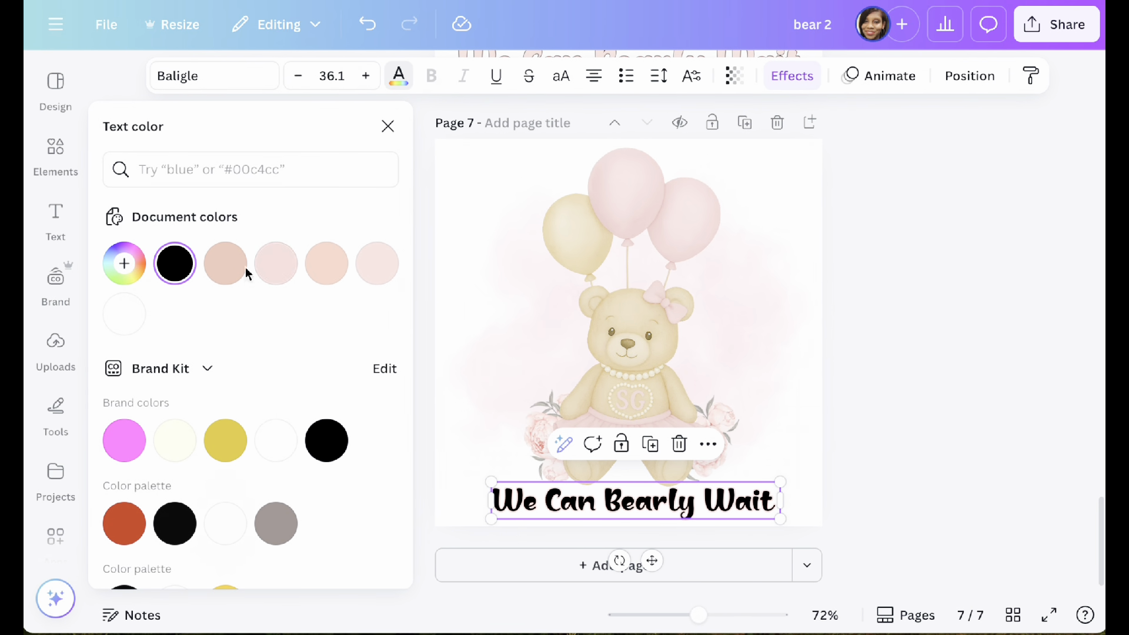
{"action": "left_click", "coordinate": [273, 276]}
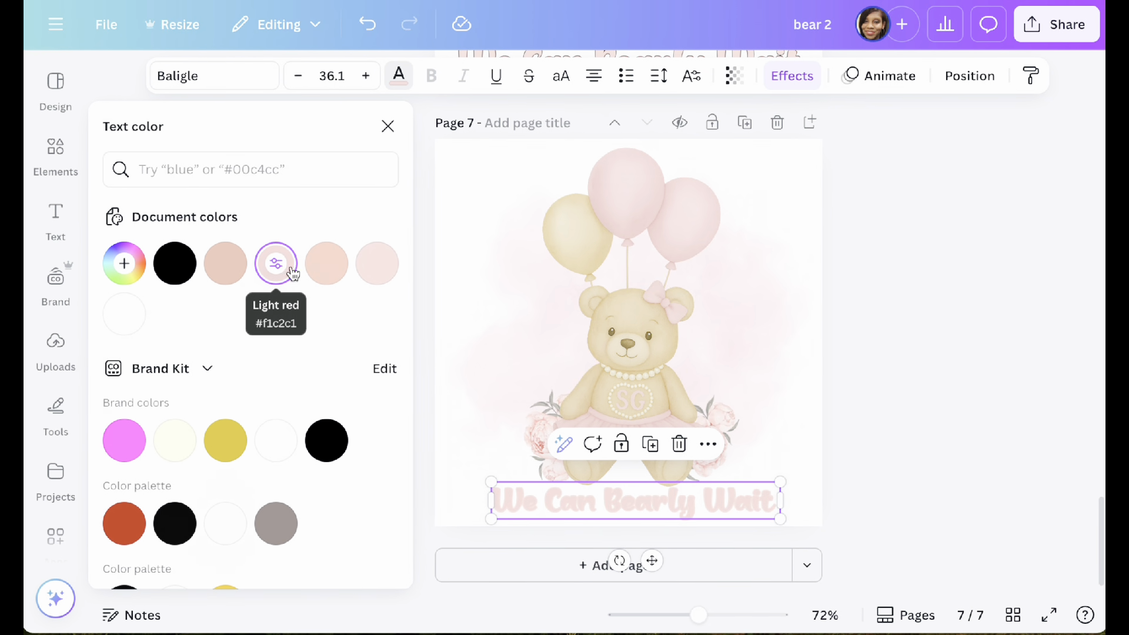
Step: Change the "We Can Bearly Wait" text's outline to black with a thickness of 10
{"action": "left_click", "coordinate": [789, 89]}
{"action": "left_click", "coordinate": [385, 516]}
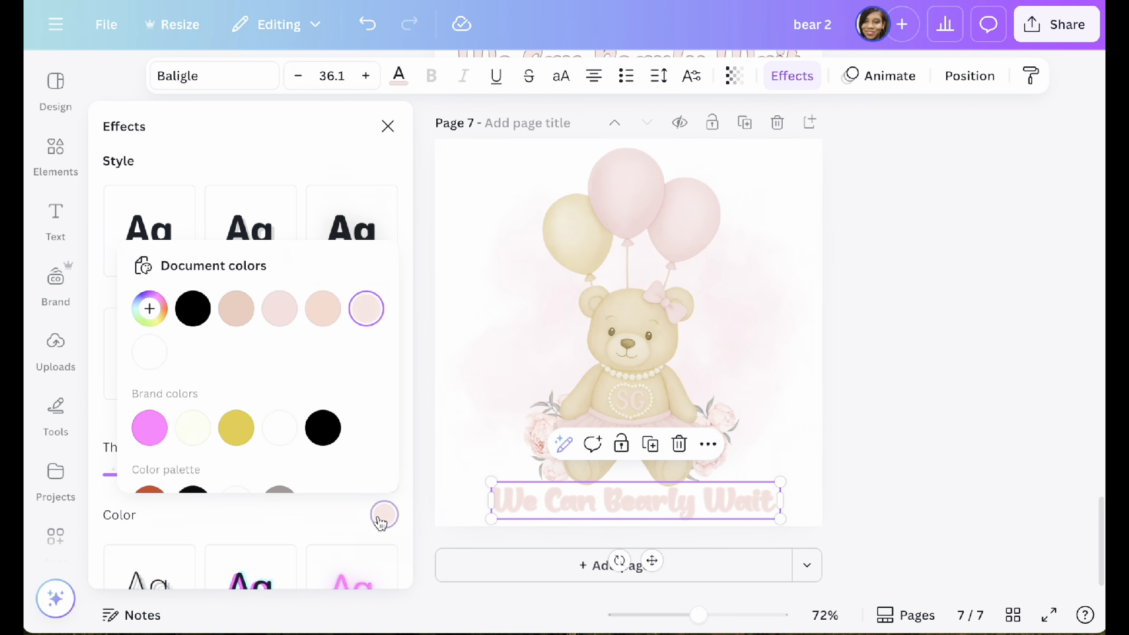
{"action": "left_click", "coordinate": [194, 309]}
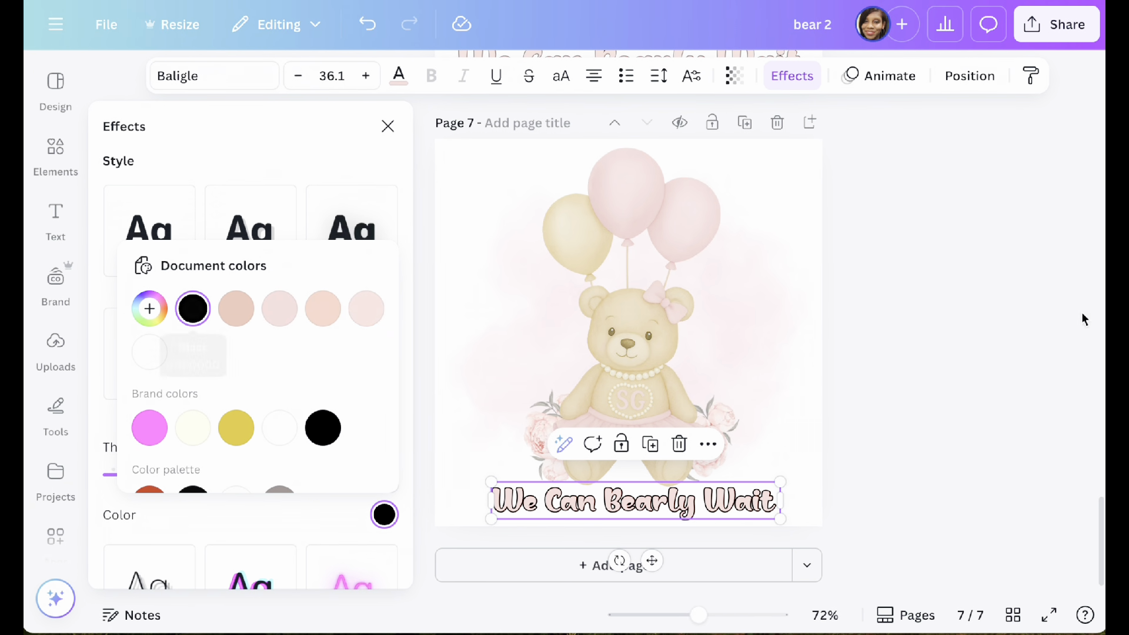
{"action": "left_click", "coordinate": [1000, 361]}
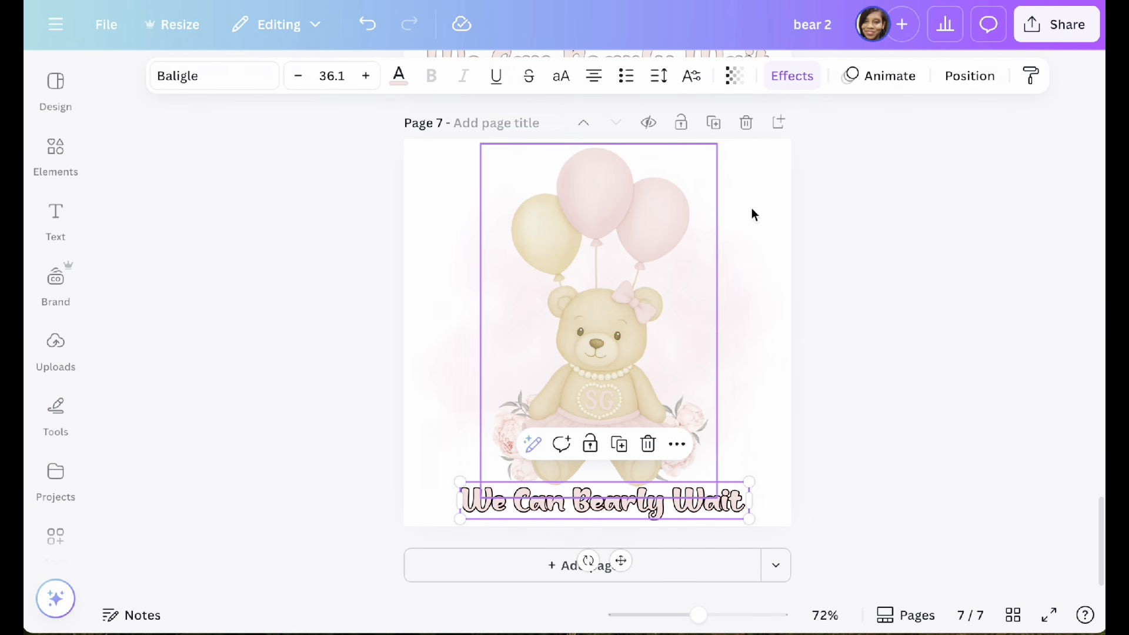
{"action": "left_click", "coordinate": [783, 78]}
{"action": "left_click_drag", "start_coordinate": [152, 475], "coordinate": [121, 481]}
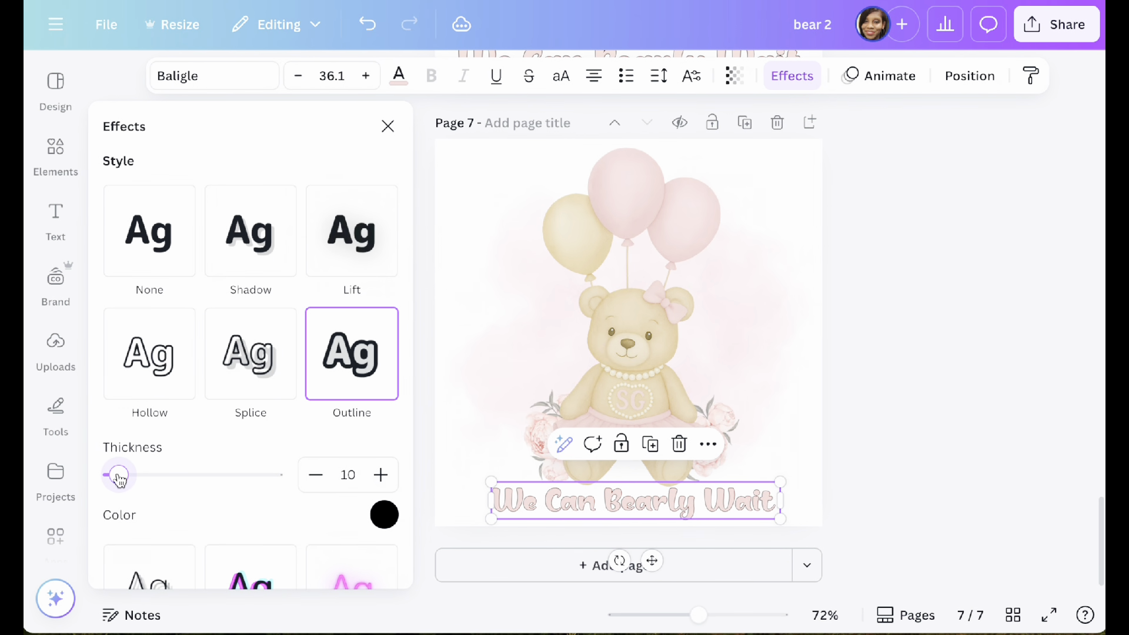
{"action": "left_click", "coordinate": [900, 298]}
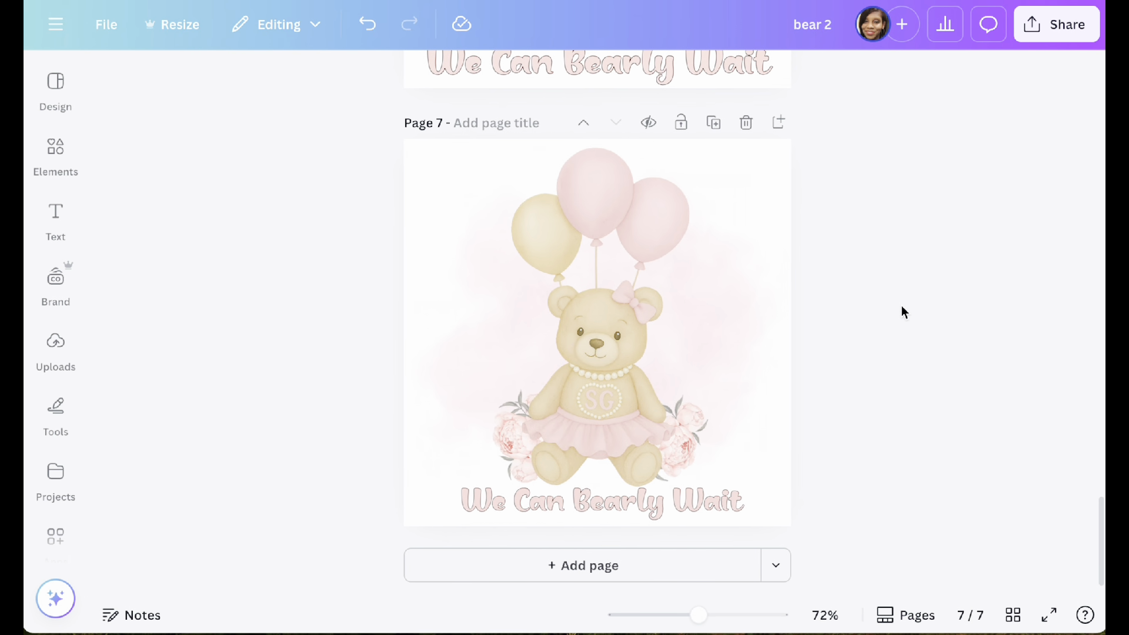
Step: Recolor the "We Can Bearly Wait" text light orange #F5B7AA from the document colors and nudge it slightly to the right
{"action": "left_click", "coordinate": [528, 505]}
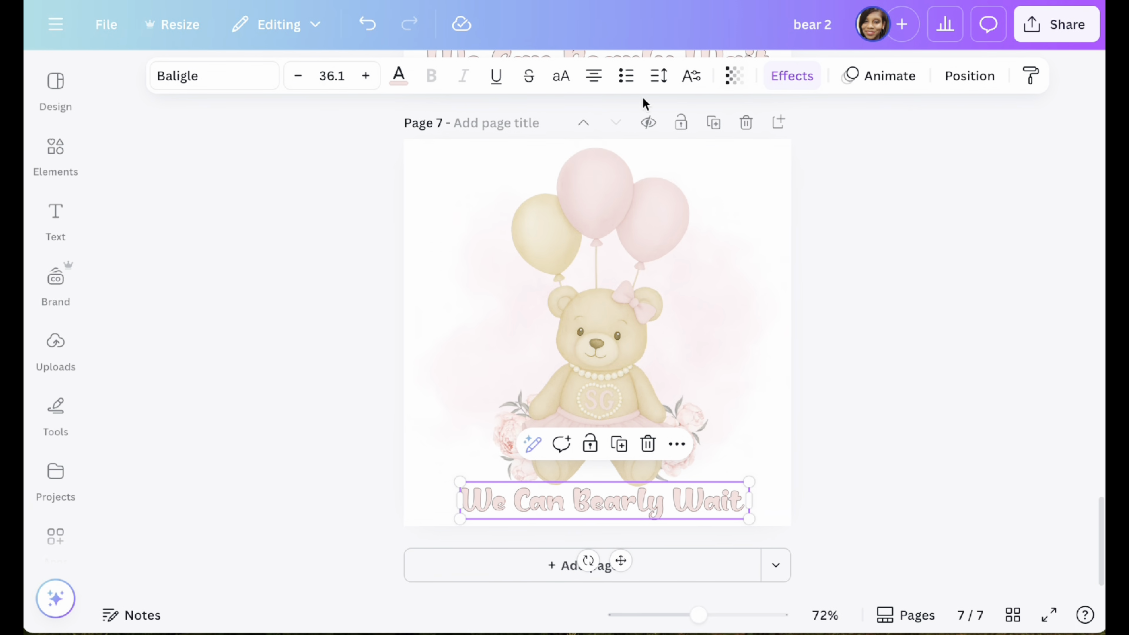
{"action": "left_click", "coordinate": [400, 77]}
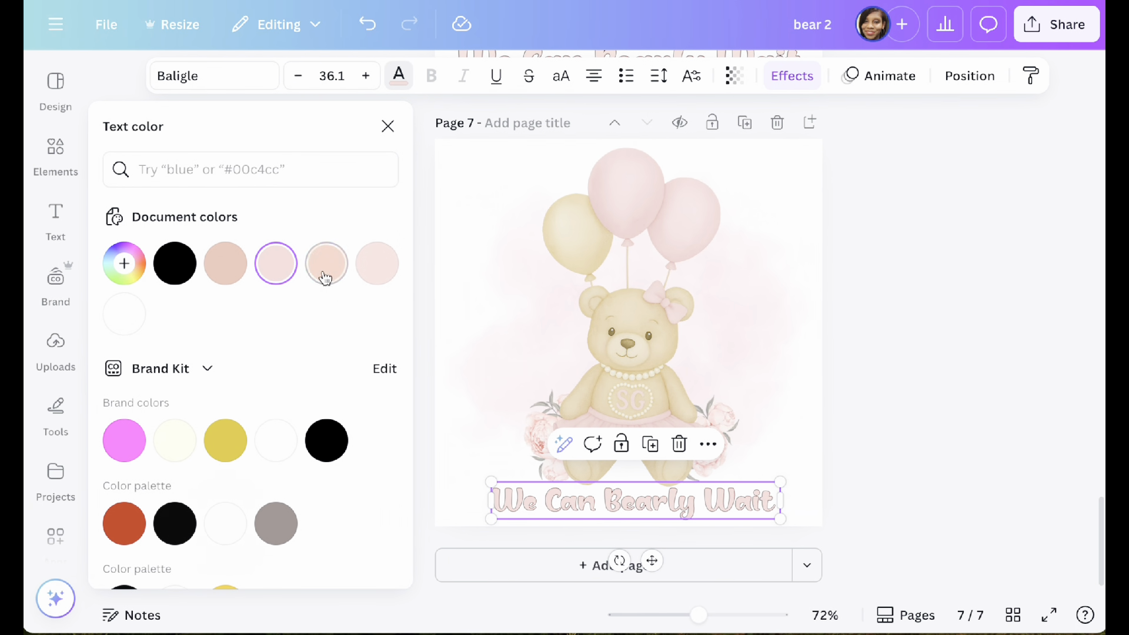
{"action": "left_click", "coordinate": [325, 268]}
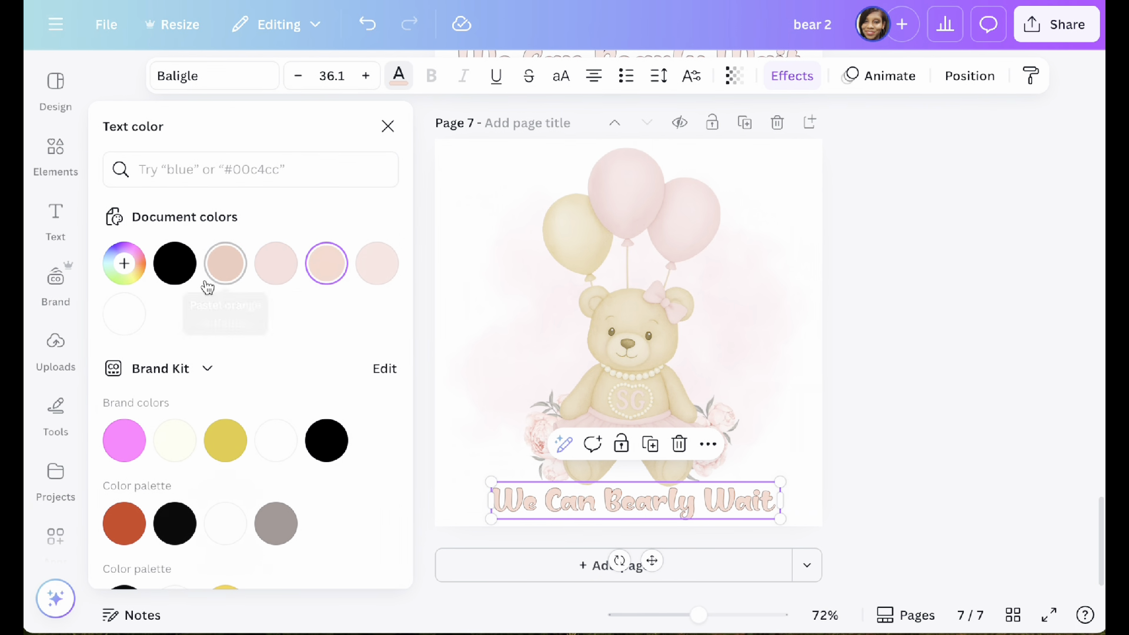
{"action": "left_click", "coordinate": [236, 275]}
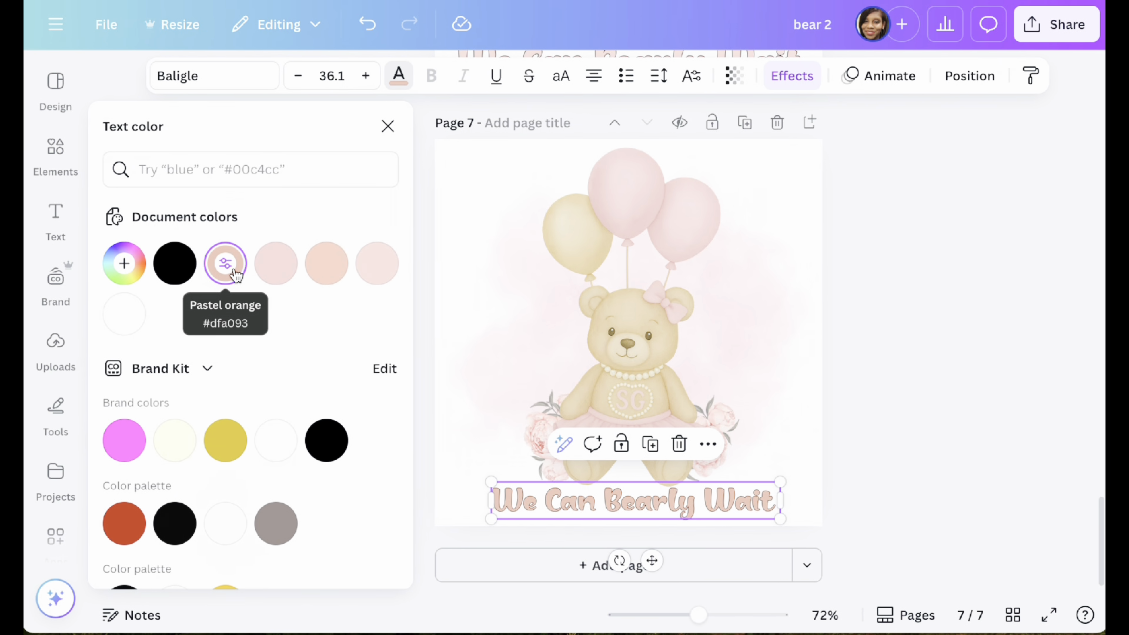
{"action": "left_click", "coordinate": [278, 270]}
{"action": "left_click", "coordinate": [329, 272]}
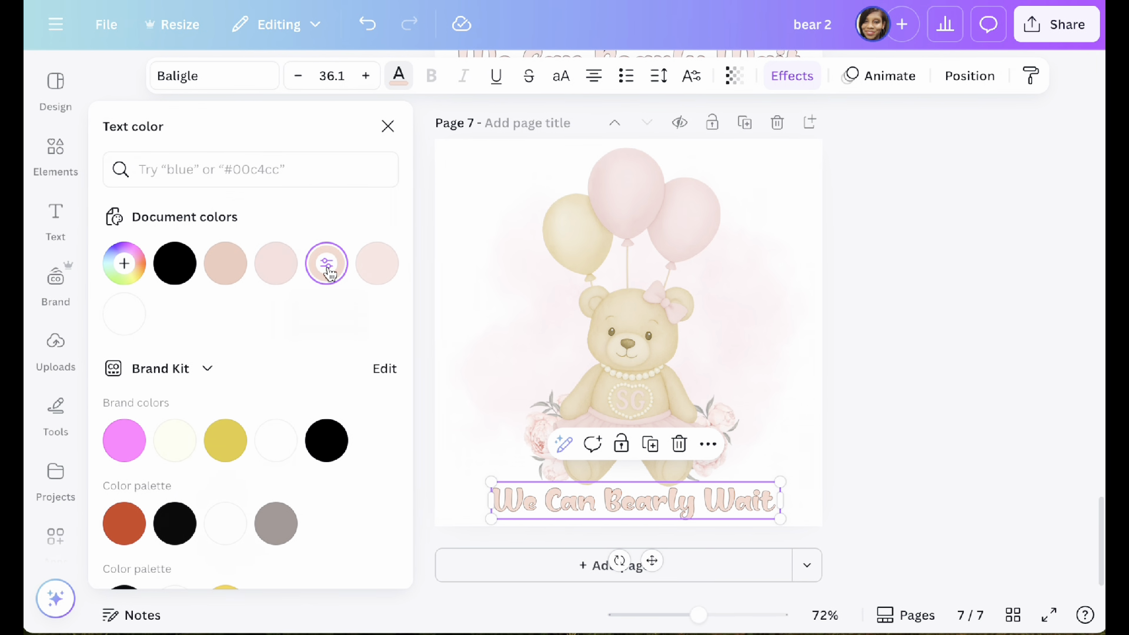
{"action": "left_click", "coordinate": [378, 269]}
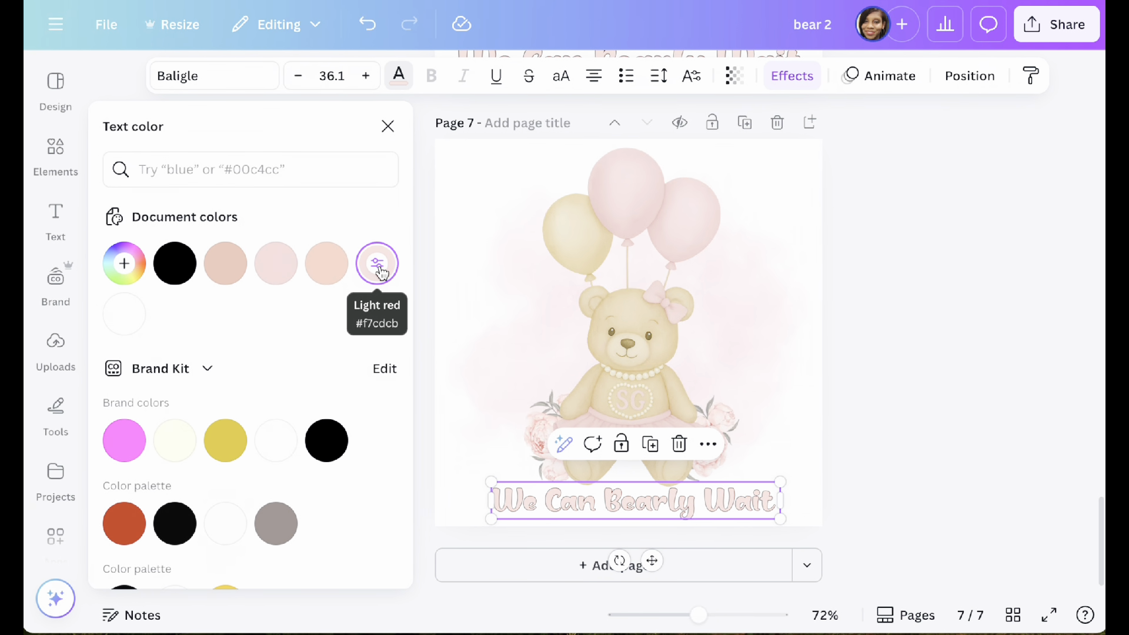
{"action": "left_click", "coordinate": [328, 268]}
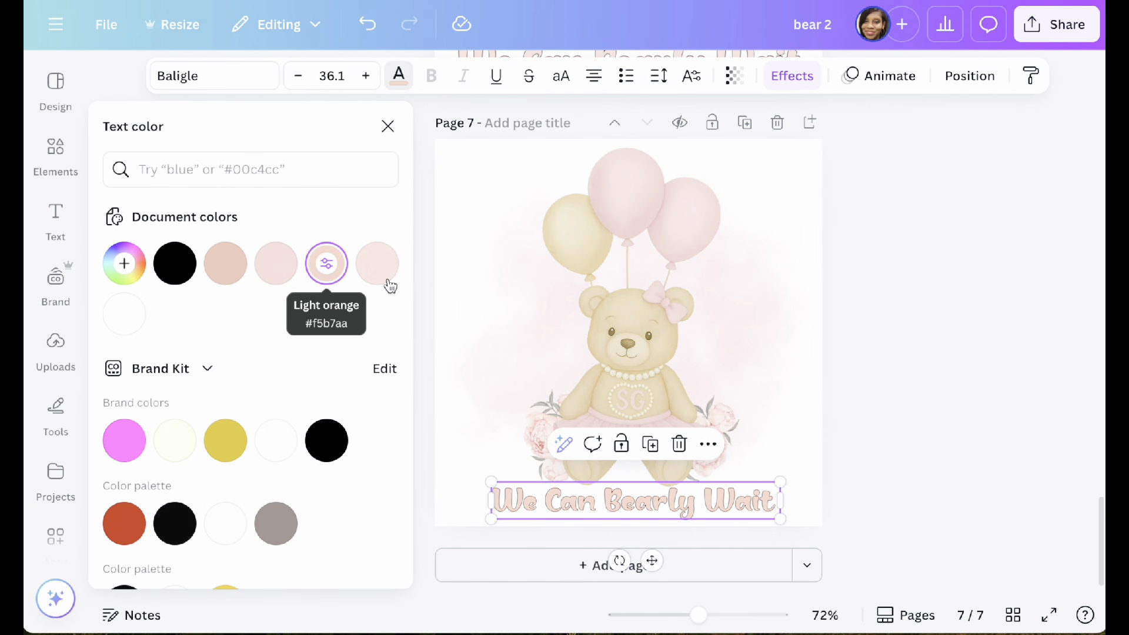
{"action": "key", "text": "Escape"}
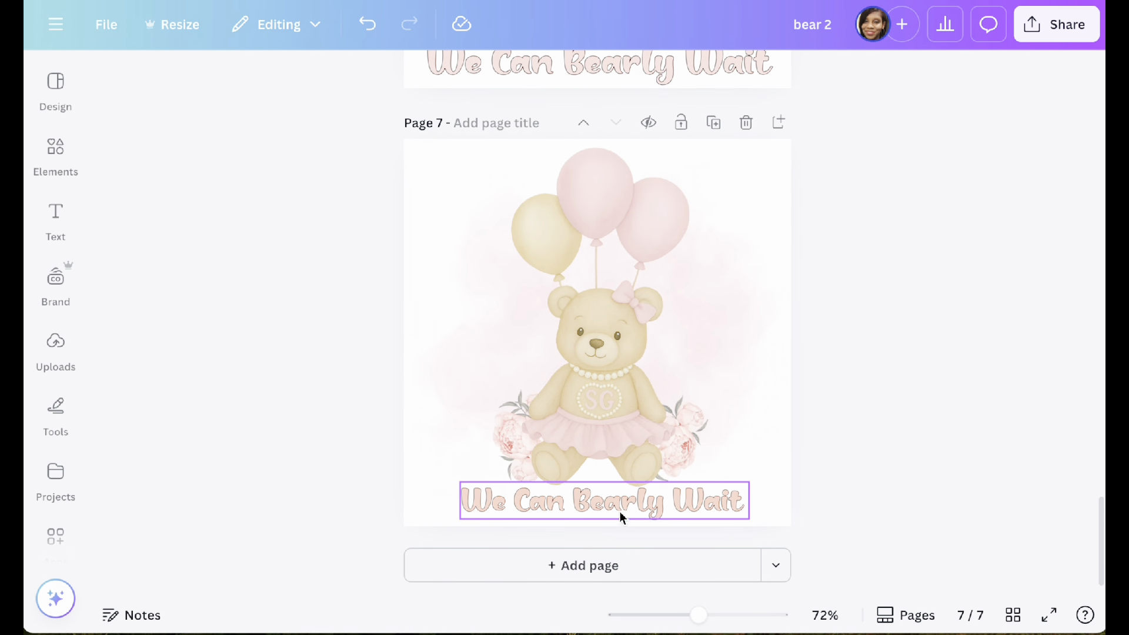
{"action": "left_click", "coordinate": [889, 394]}
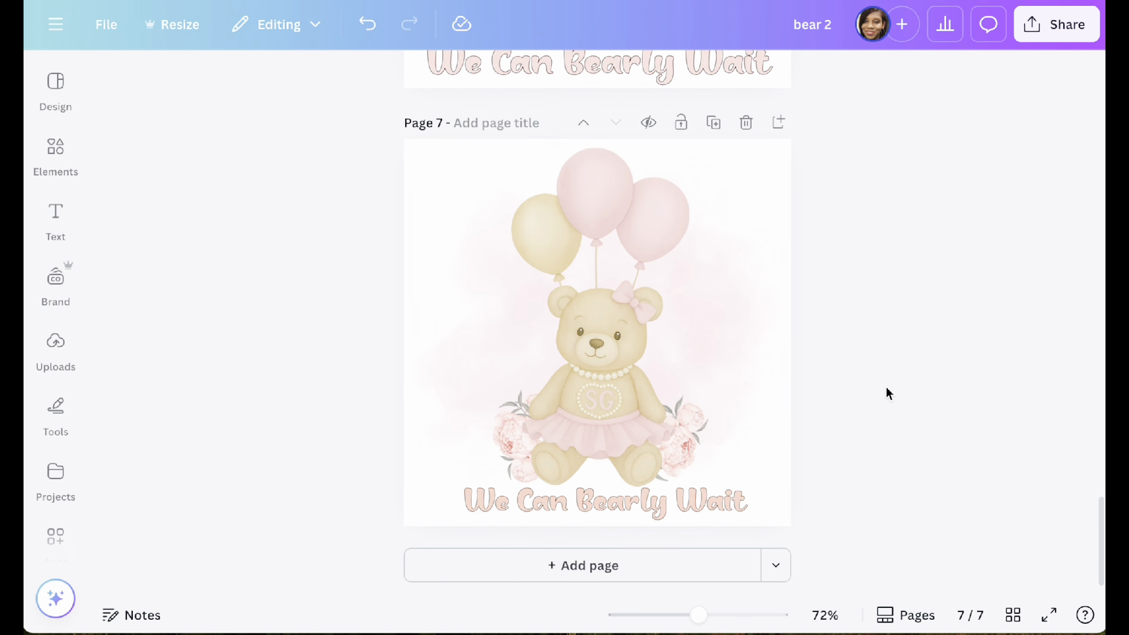
{"action": "left_click", "coordinate": [1057, 24]}
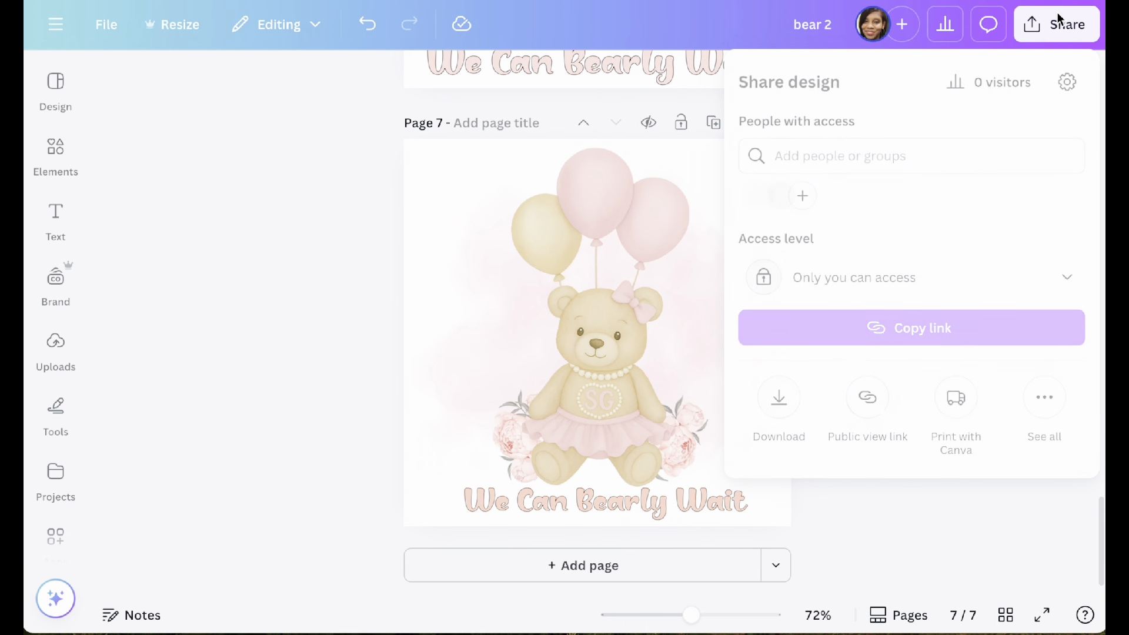
{"action": "left_click", "coordinate": [777, 400]}
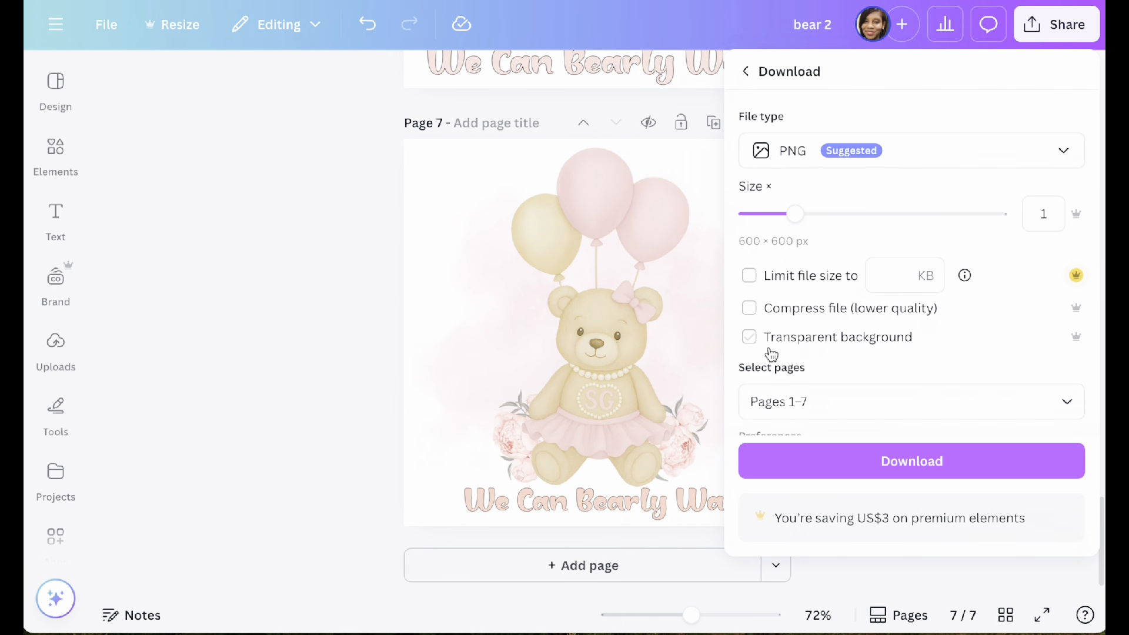
{"action": "left_click", "coordinate": [749, 336]}
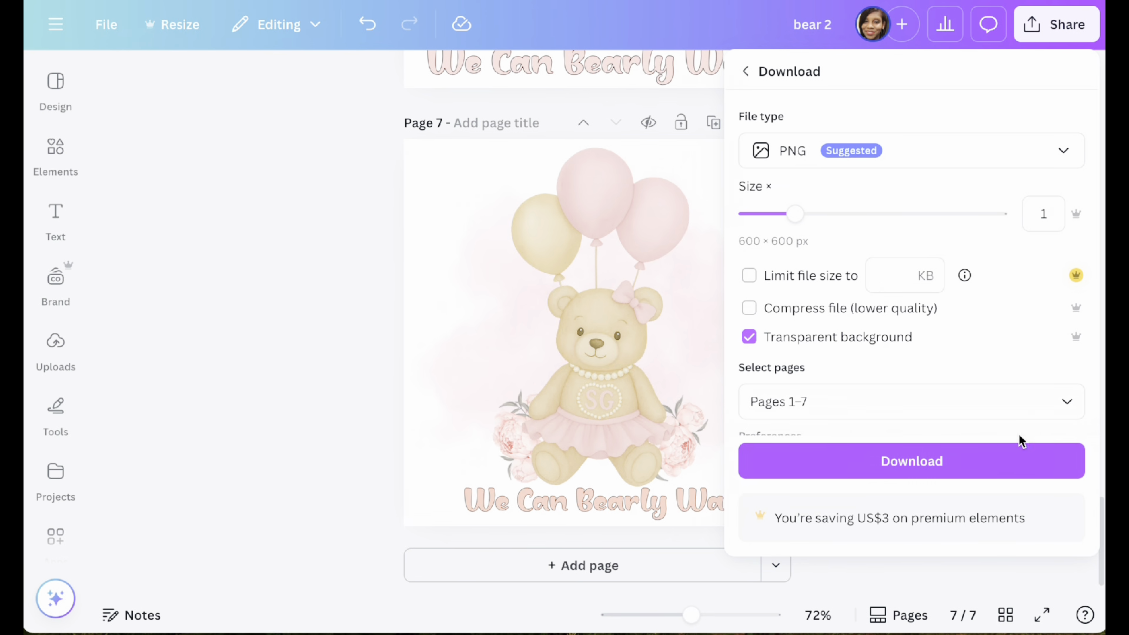
{"action": "left_click", "coordinate": [1068, 404]}
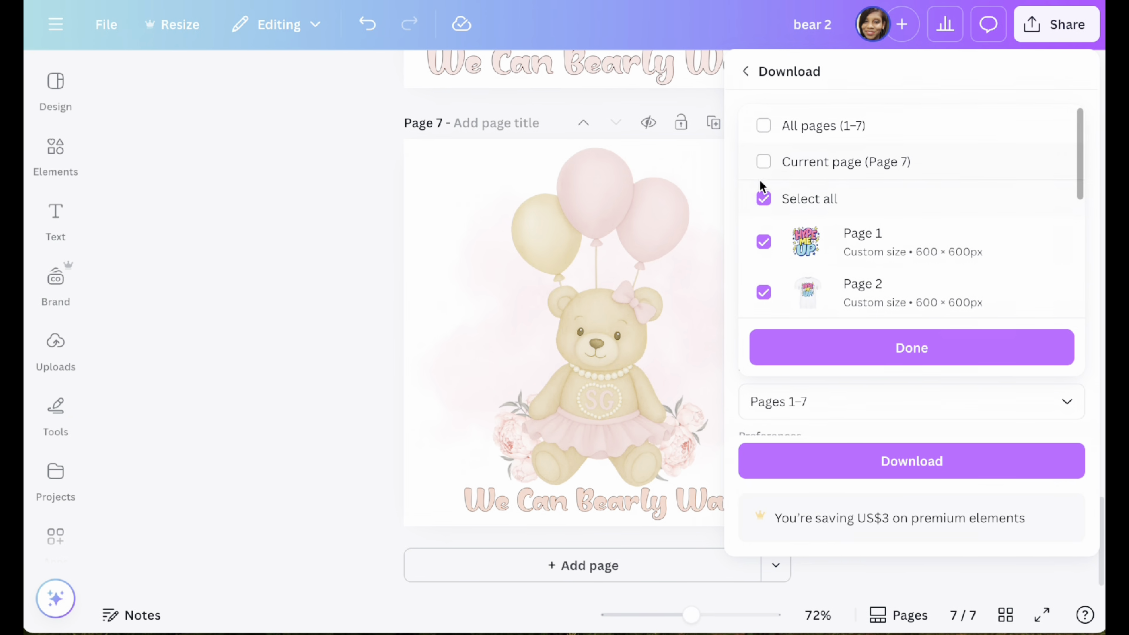
{"action": "left_click", "coordinate": [766, 164]}
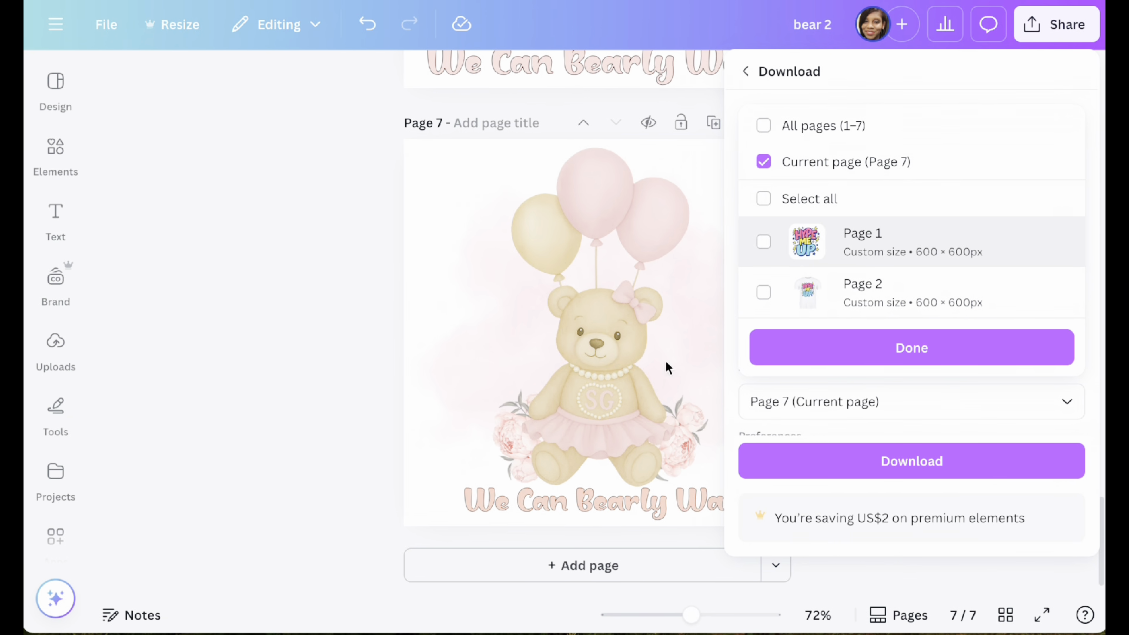
{"action": "left_click", "coordinate": [888, 349]}
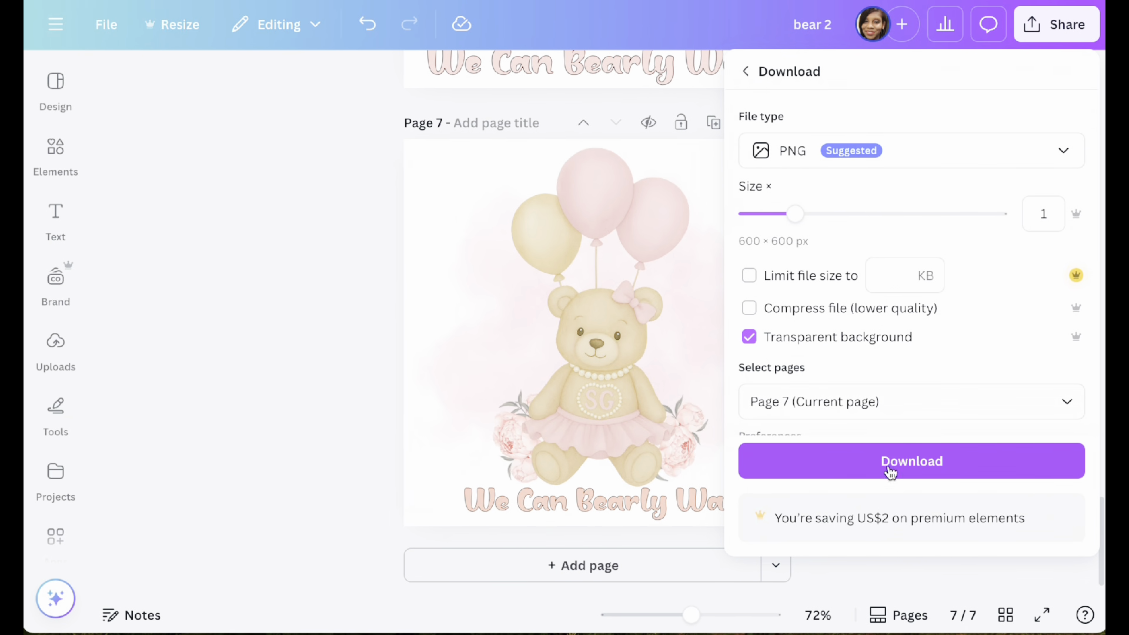
{"action": "left_click_drag", "start_coordinate": [800, 214], "coordinate": [1003, 223]}
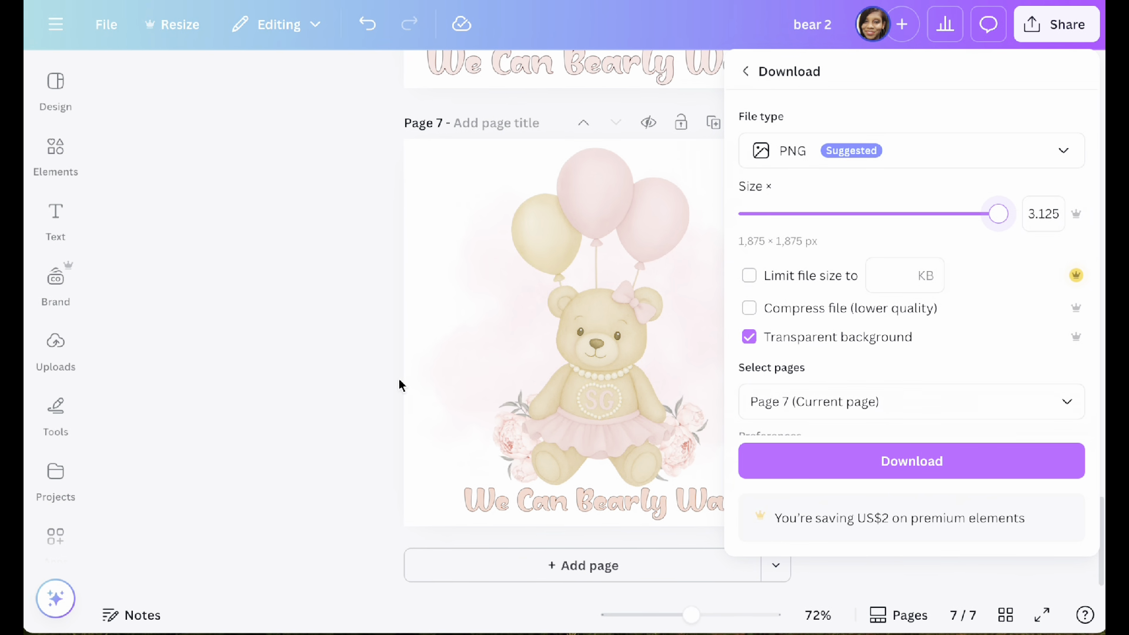
{"action": "left_click", "coordinate": [334, 385]}
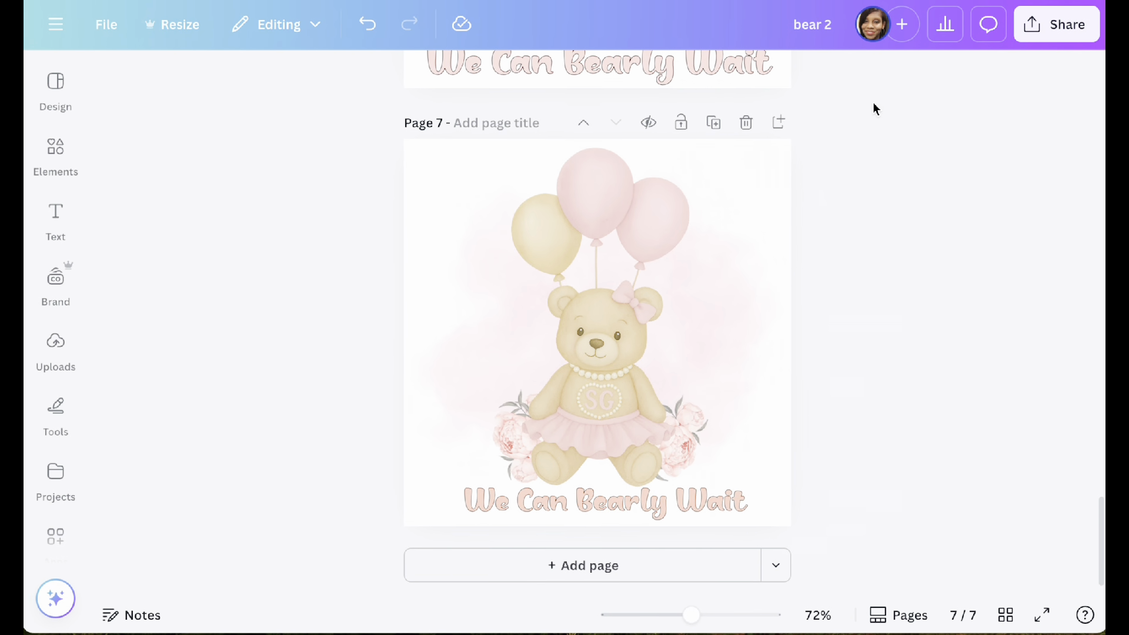
Step: Download only the current page, page 7, as a PNG with a transparent background
{"action": "left_click", "coordinate": [1062, 34]}
{"action": "left_click", "coordinate": [779, 406]}
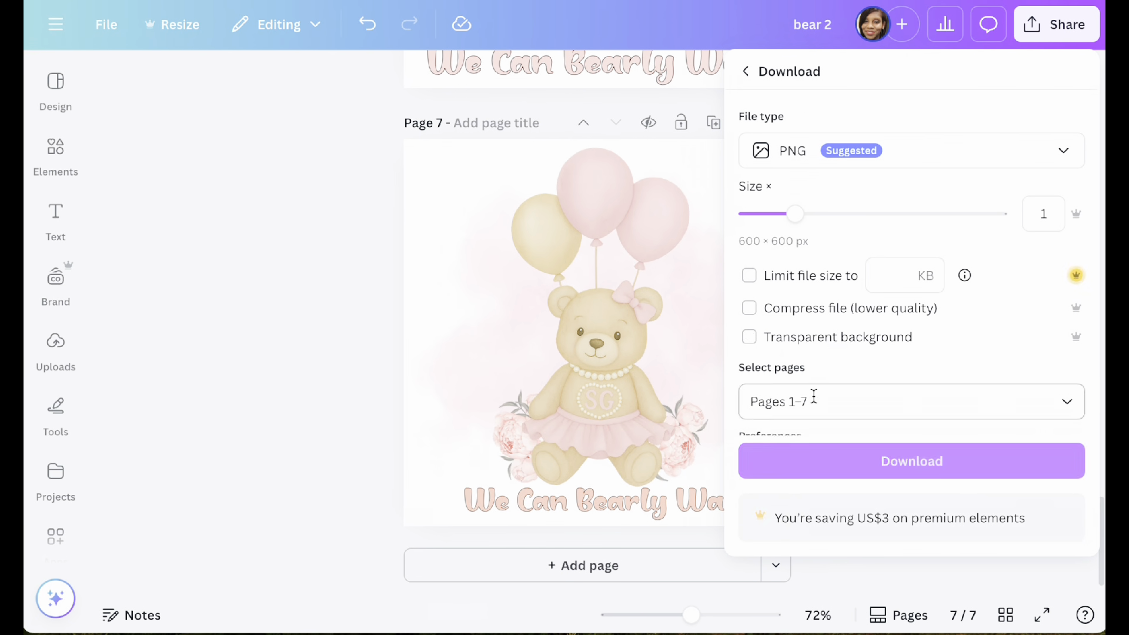
{"action": "left_click", "coordinate": [750, 337]}
{"action": "left_click", "coordinate": [1071, 403]}
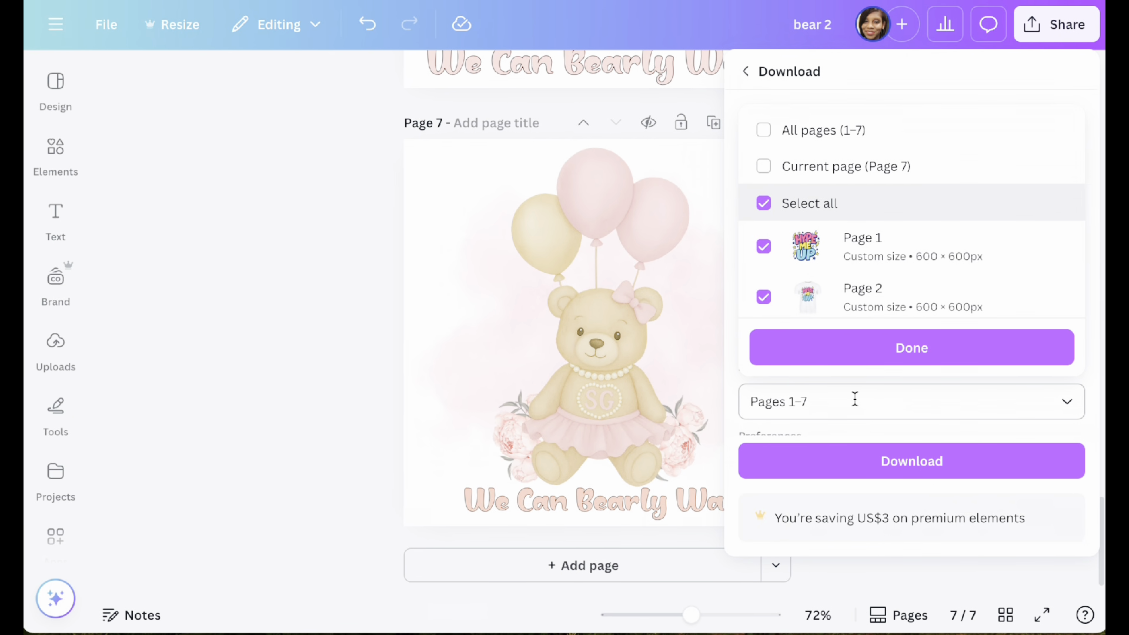
{"action": "left_click", "coordinate": [768, 164]}
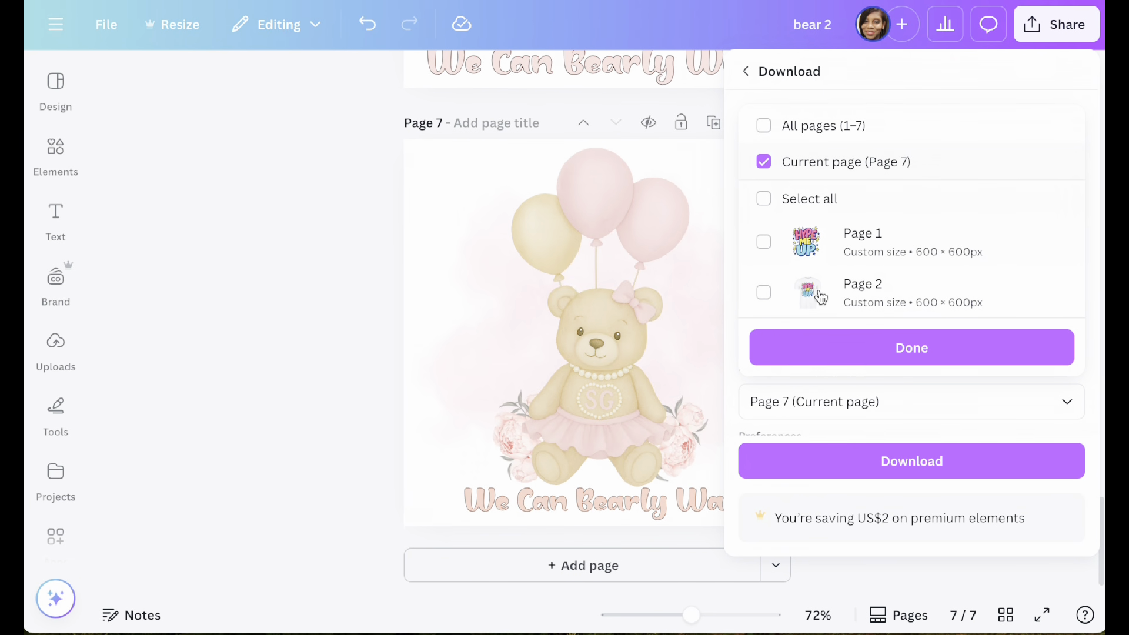
{"action": "left_click", "coordinate": [907, 355]}
{"action": "left_click", "coordinate": [888, 462]}
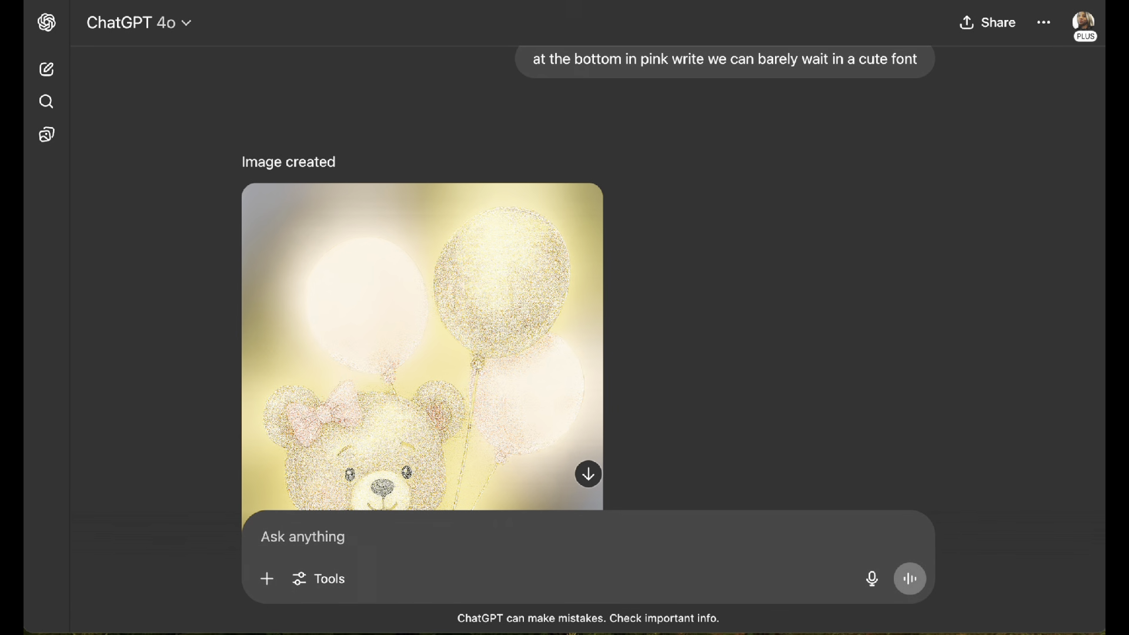
Step: In ChatGPT, open the "we can BEARLY wait" bear image and send the edit request "what happened the bear is messed up you can remove the words"
{"action": "scroll", "coordinate": [308, 334], "scroll_direction": "down", "scroll_amount": 5}
{"action": "scroll", "coordinate": [336, 294], "scroll_direction": "up", "scroll_amount": 2}
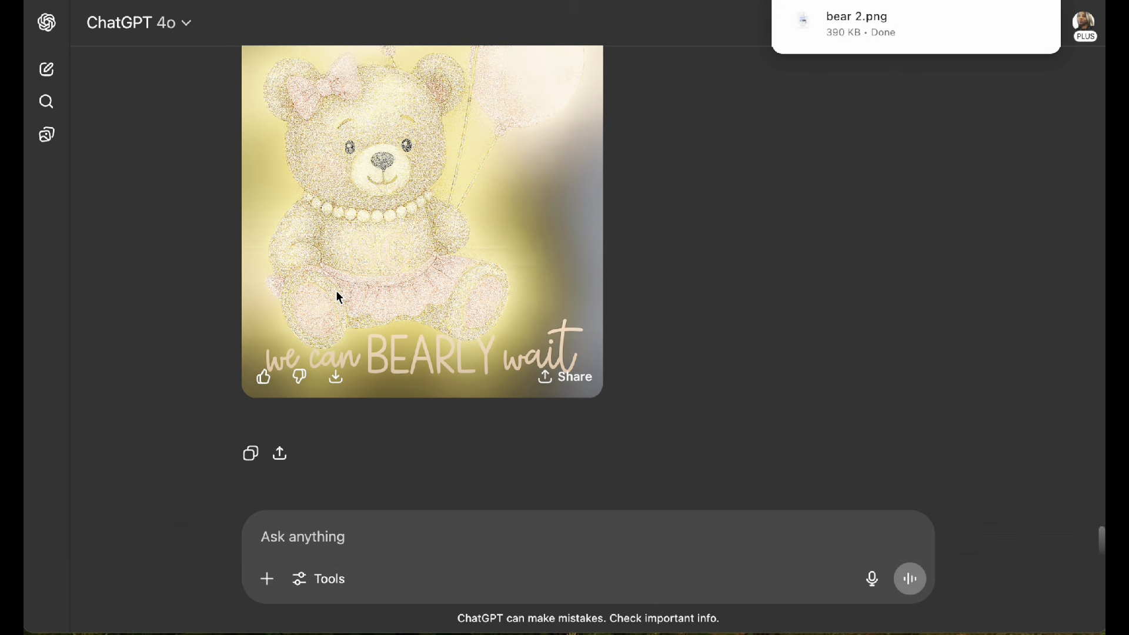
{"action": "left_click", "coordinate": [402, 280]}
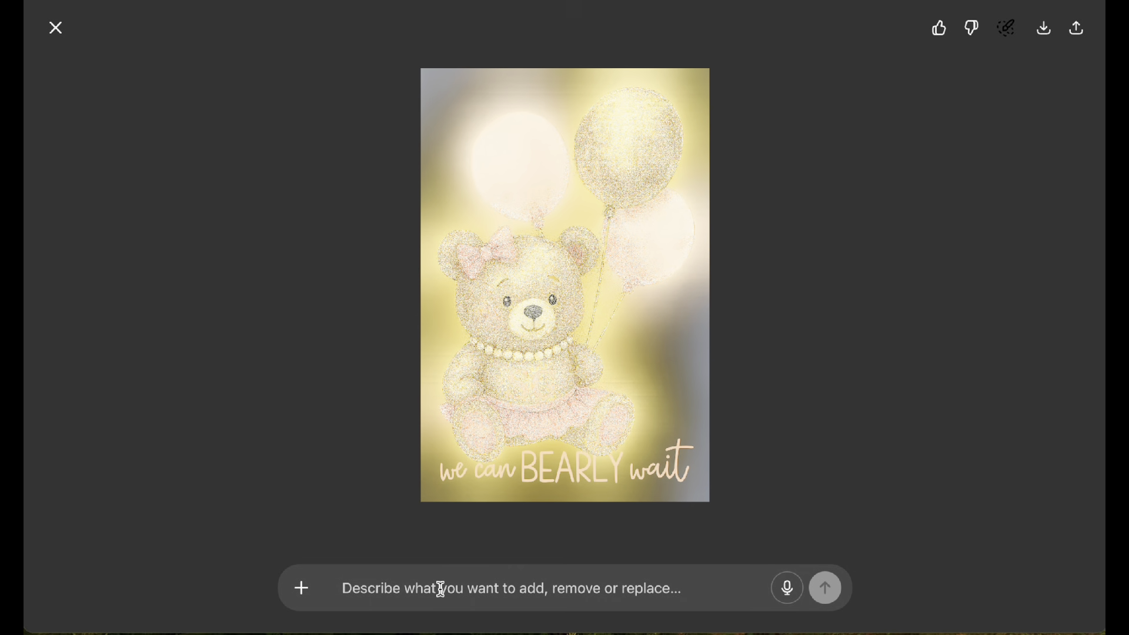
{"action": "type", "text": "wh"}
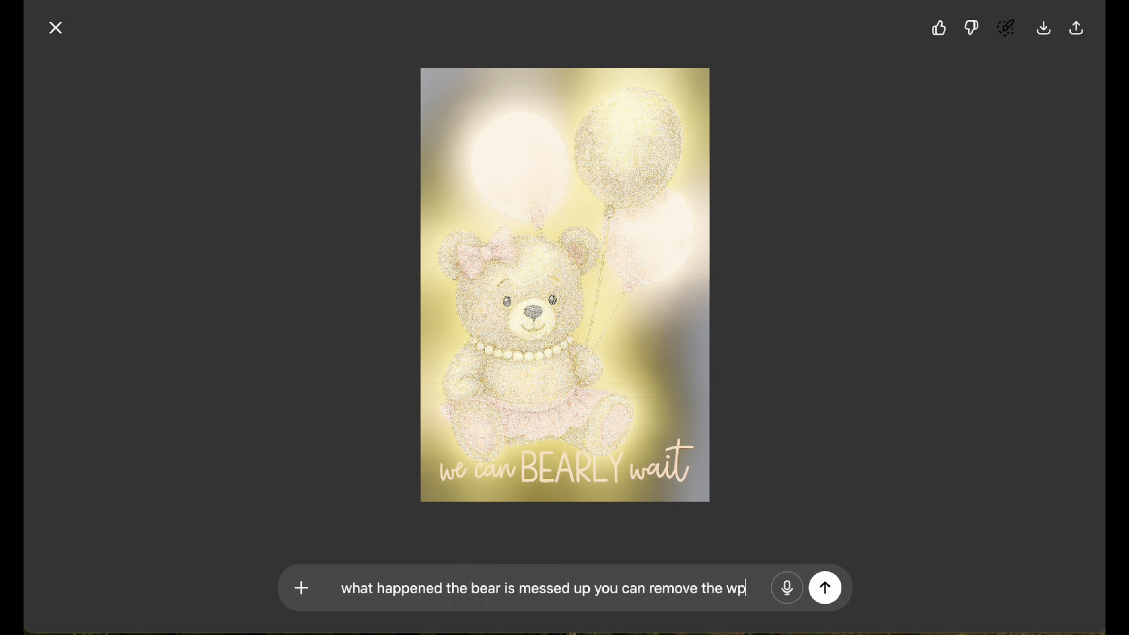
{"action": "type", "text": "rds"}
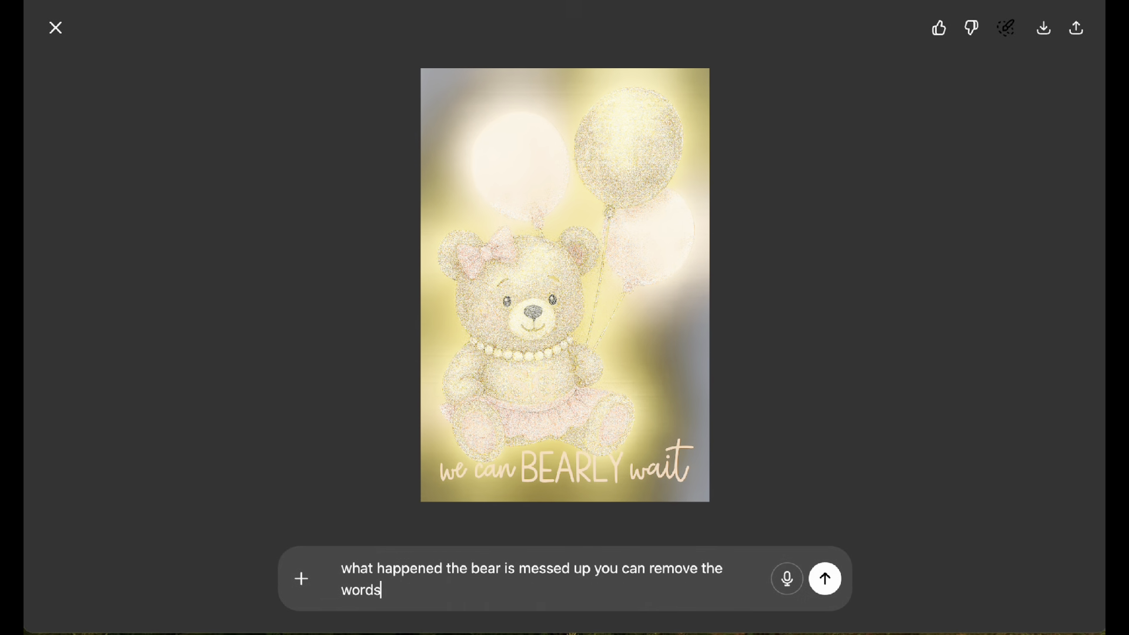
{"action": "key", "text": "Return"}
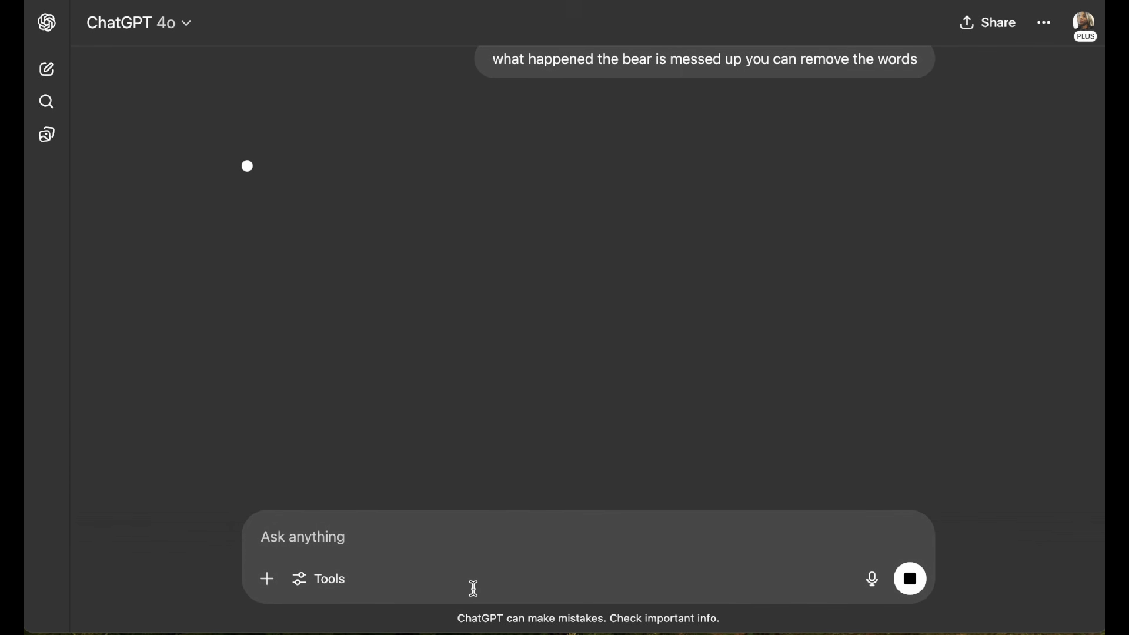
{"action": "scroll", "coordinate": [486, 395], "scroll_direction": "up", "scroll_amount": 10}
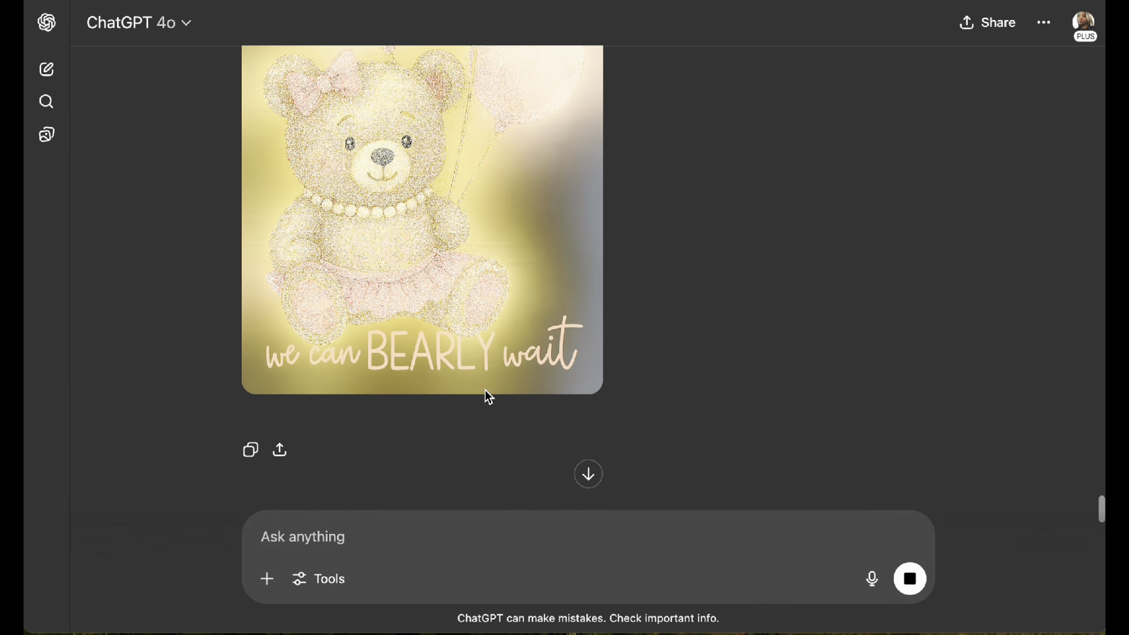
{"action": "scroll", "coordinate": [488, 397], "scroll_direction": "up", "scroll_amount": 2}
{"action": "scroll", "coordinate": [541, 295], "scroll_direction": "up", "scroll_amount": 5}
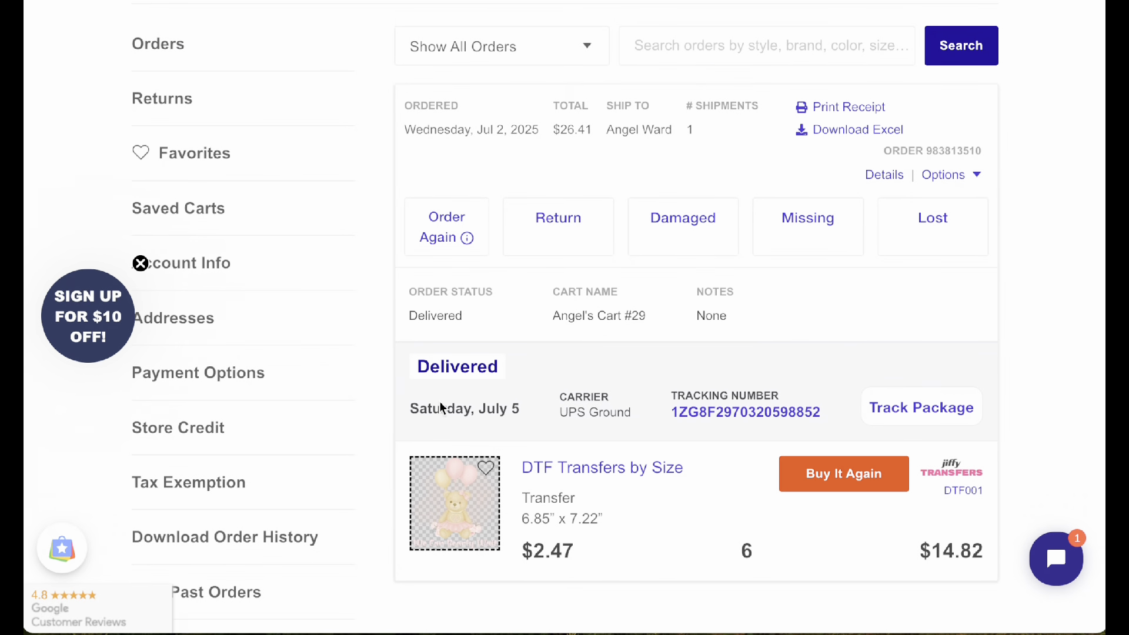
Step: Open the DTF Transfers by Size product page from the bear design's delivered order on Jiffy and look over its upload and pricing sections
{"action": "left_click", "coordinate": [463, 524]}
{"action": "scroll", "coordinate": [529, 485], "scroll_direction": "down", "scroll_amount": 7}
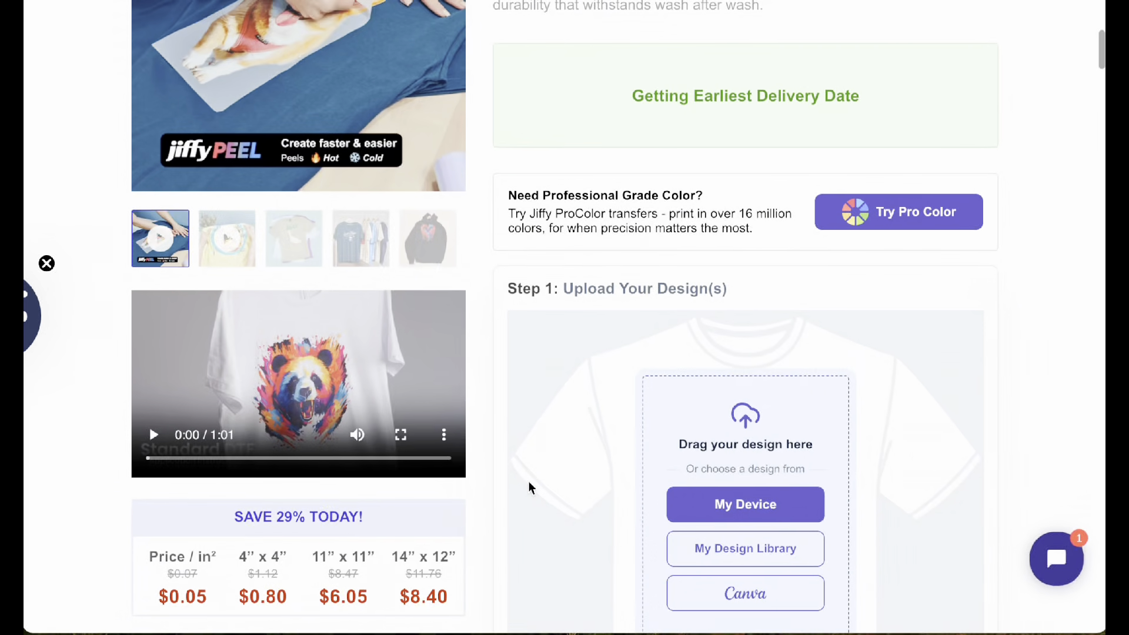
{"action": "scroll", "coordinate": [529, 482], "scroll_direction": "down", "scroll_amount": 2}
{"action": "scroll", "coordinate": [529, 482], "scroll_direction": "up", "scroll_amount": 9}
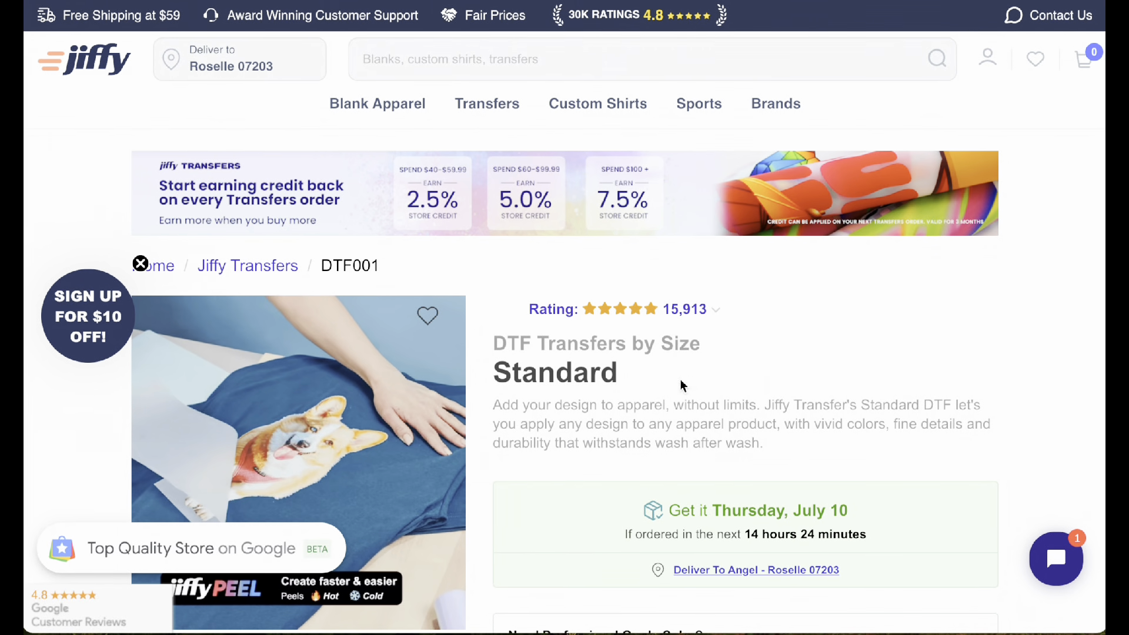
Step: Upload bear 2.png from the Downloads folder as the design for the standard DTF transfer
{"action": "scroll", "coordinate": [682, 386], "scroll_direction": "down", "scroll_amount": 9}
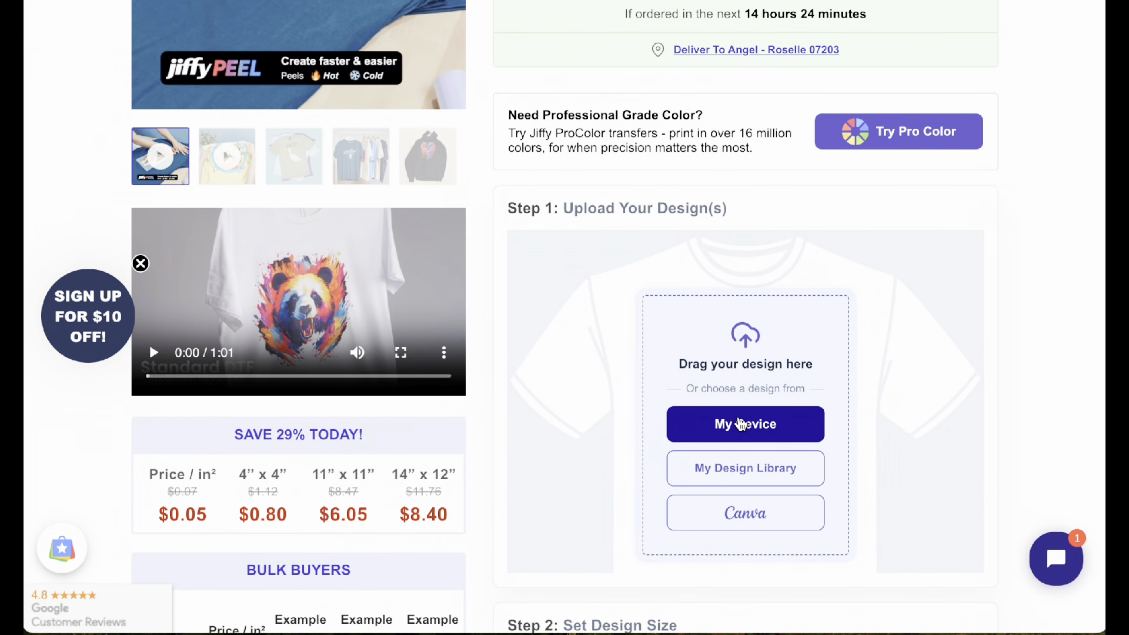
{"action": "left_click", "coordinate": [741, 424]}
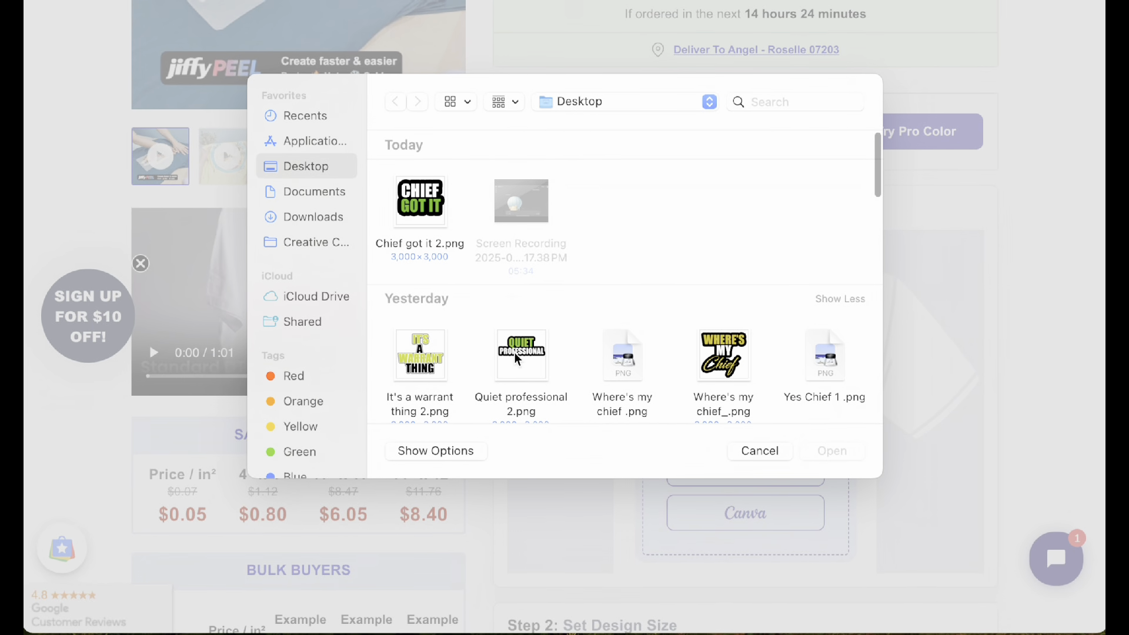
{"action": "scroll", "coordinate": [518, 359], "scroll_direction": "down", "scroll_amount": 3}
{"action": "scroll", "coordinate": [471, 227], "scroll_direction": "up", "scroll_amount": 3}
{"action": "left_click", "coordinate": [311, 117]}
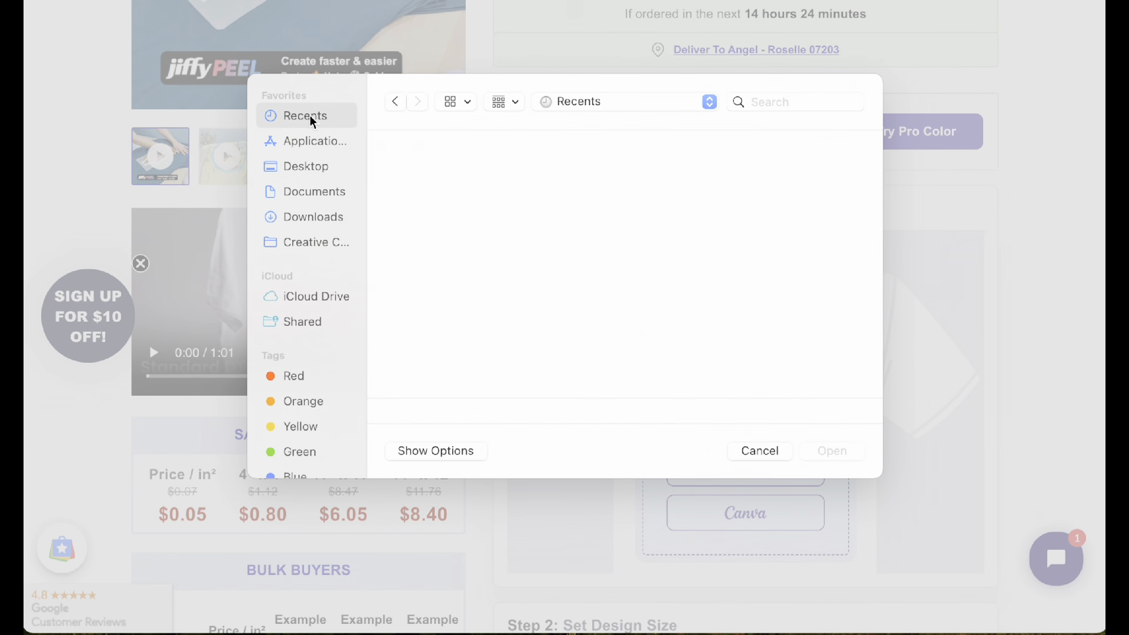
{"action": "left_click", "coordinate": [305, 222]}
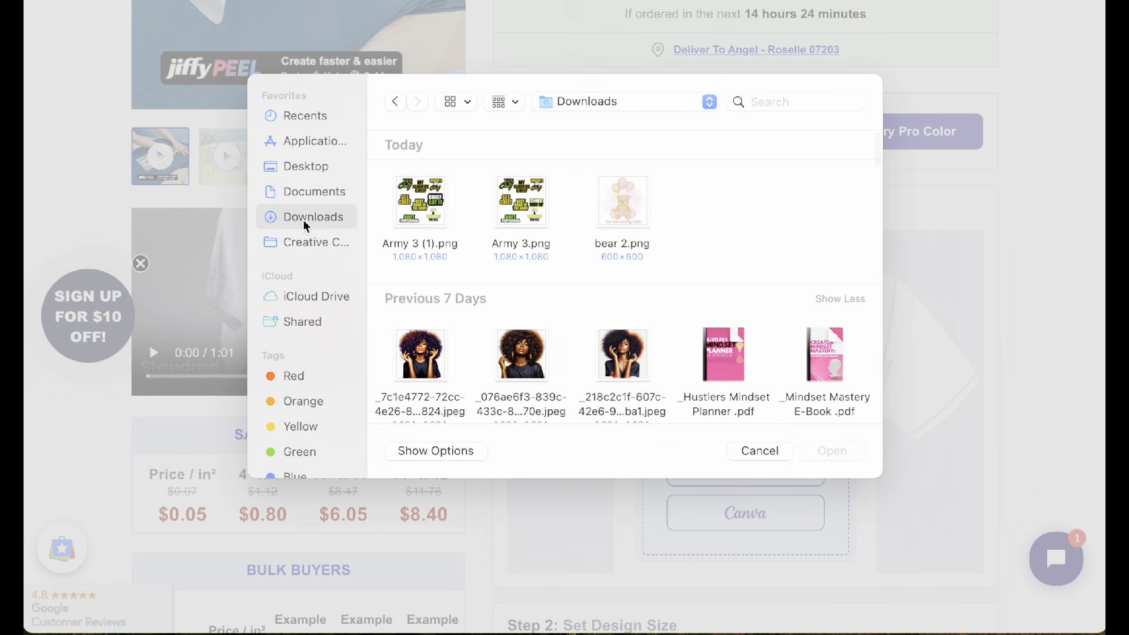
{"action": "left_click", "coordinate": [606, 211]}
{"action": "left_click", "coordinate": [830, 453]}
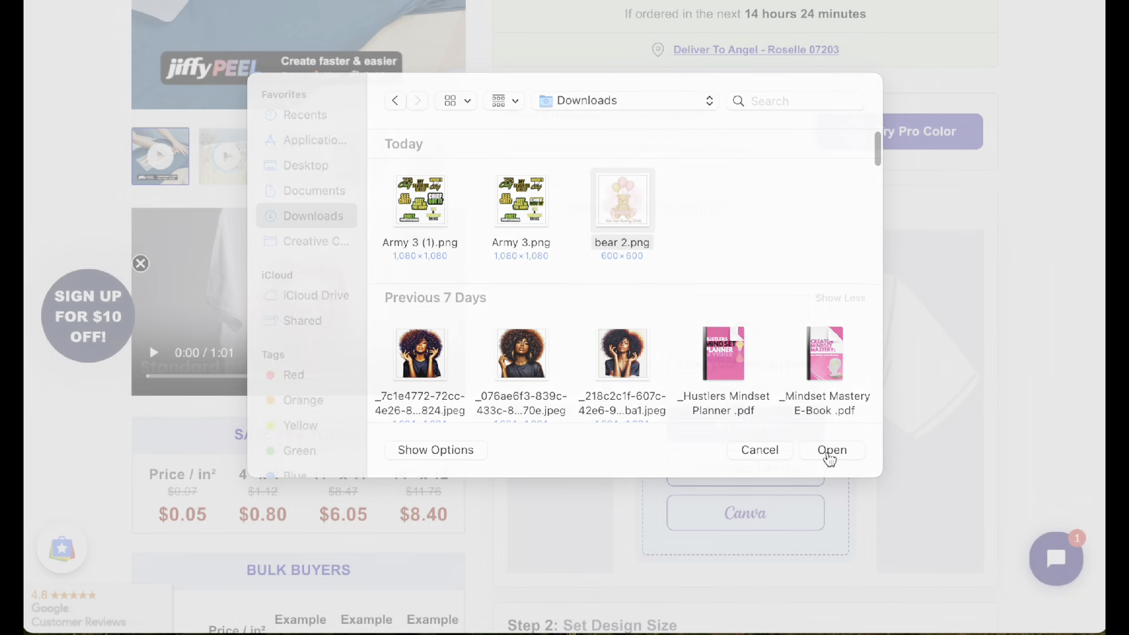
Step: Switch the uploaded bear design from PrintPerfect to Basic enhancement and check its preview
{"action": "scroll", "coordinate": [846, 422], "scroll_direction": "down", "scroll_amount": 3}
{"action": "scroll", "coordinate": [847, 420], "scroll_direction": "down", "scroll_amount": 1}
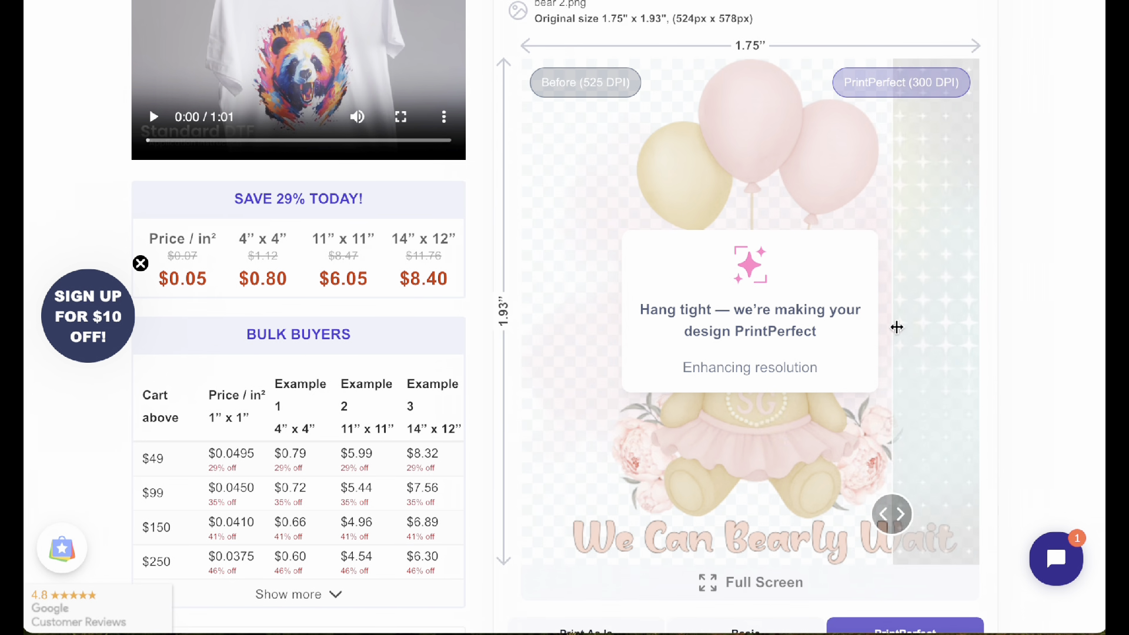
{"action": "scroll", "coordinate": [804, 450], "scroll_direction": "down", "scroll_amount": 2}
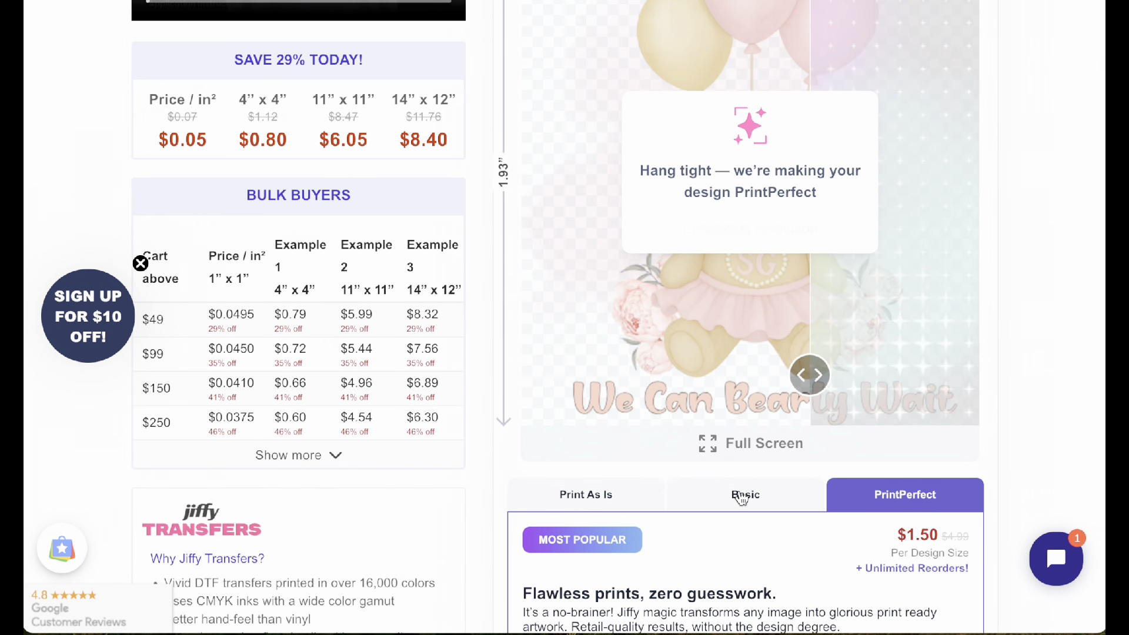
{"action": "left_click", "coordinate": [742, 494]}
{"action": "scroll", "coordinate": [945, 360], "scroll_direction": "up", "scroll_amount": 3}
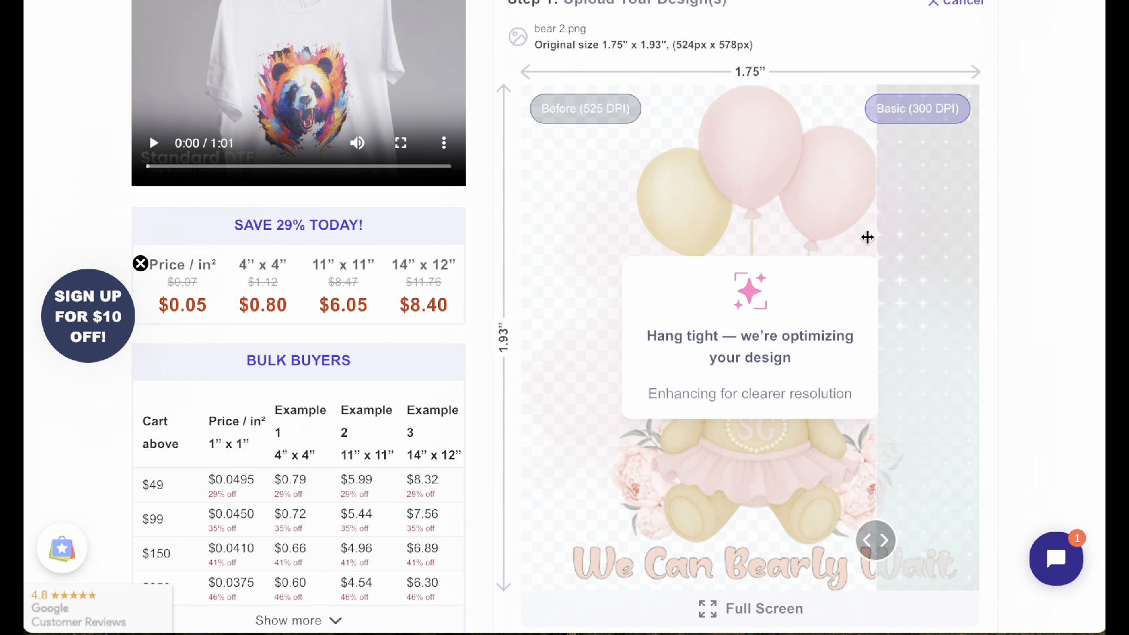
{"action": "scroll", "coordinate": [624, 412], "scroll_direction": "down", "scroll_amount": 8}
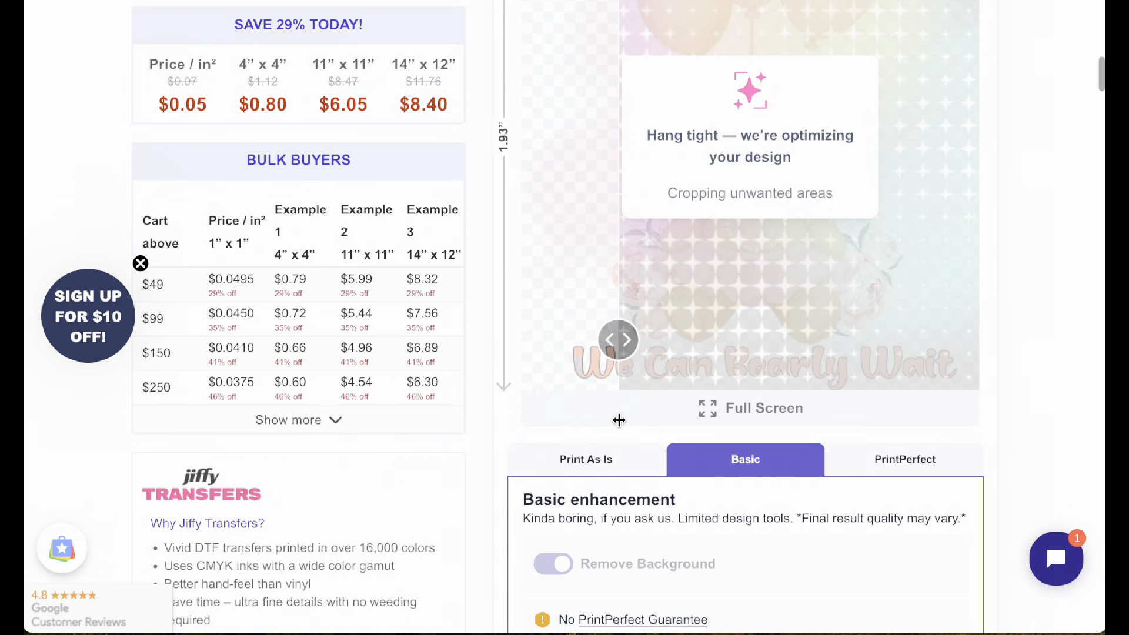
Step: Resize the custom transfer by entering a width of 6 inches, followed by a height of 7.62 inches
{"action": "scroll", "coordinate": [619, 420], "scroll_direction": "down", "scroll_amount": 10}
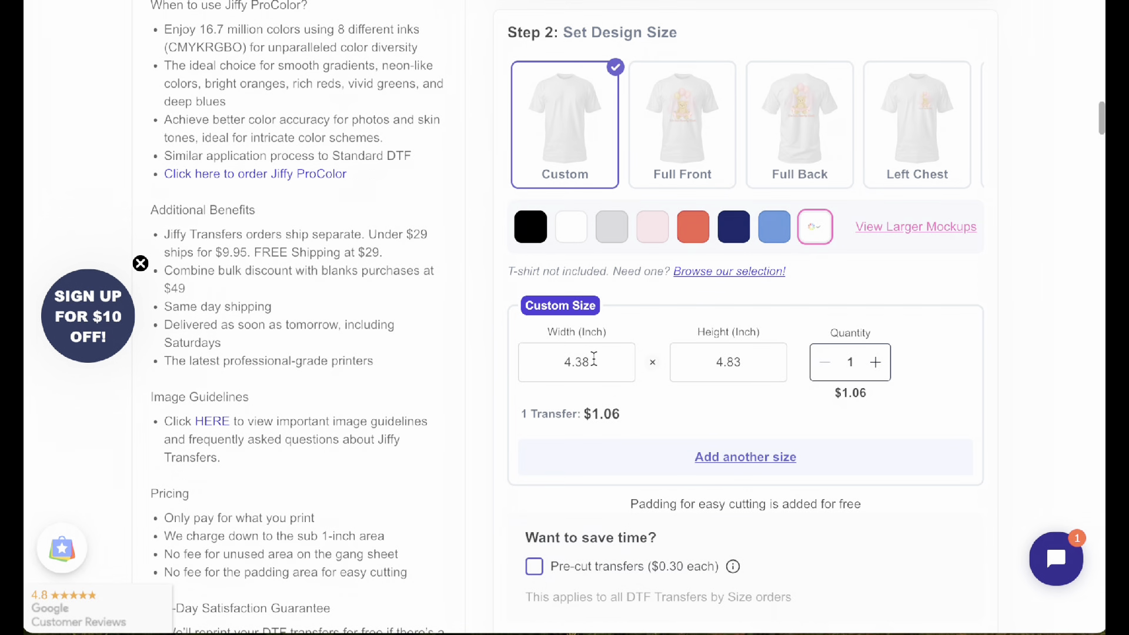
{"action": "left_click", "coordinate": [594, 365]}
{"action": "left_click_drag", "start_coordinate": [594, 365], "coordinate": [546, 366]}
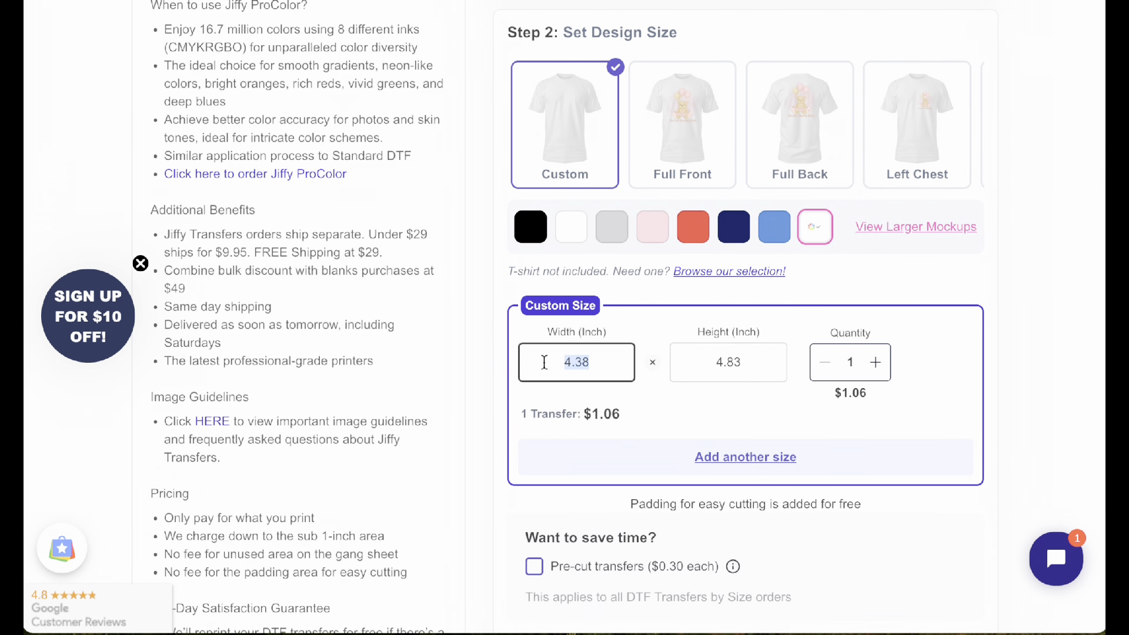
{"action": "type", "text": "6"}
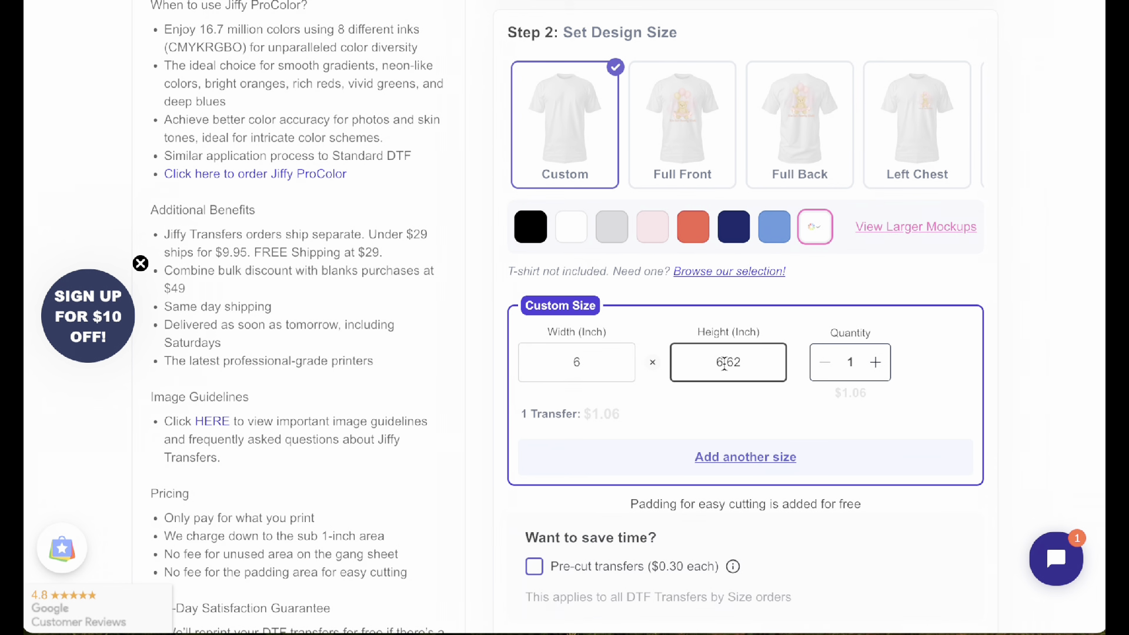
{"action": "left_click_drag", "start_coordinate": [724, 361], "coordinate": [704, 365]}
{"action": "type", "text": "7"}
Step: Compare the bear design before and after enhancement, and set the custom size's quantity to 6 transfers
{"action": "scroll", "coordinate": [799, 358], "scroll_direction": "up", "scroll_amount": 15}
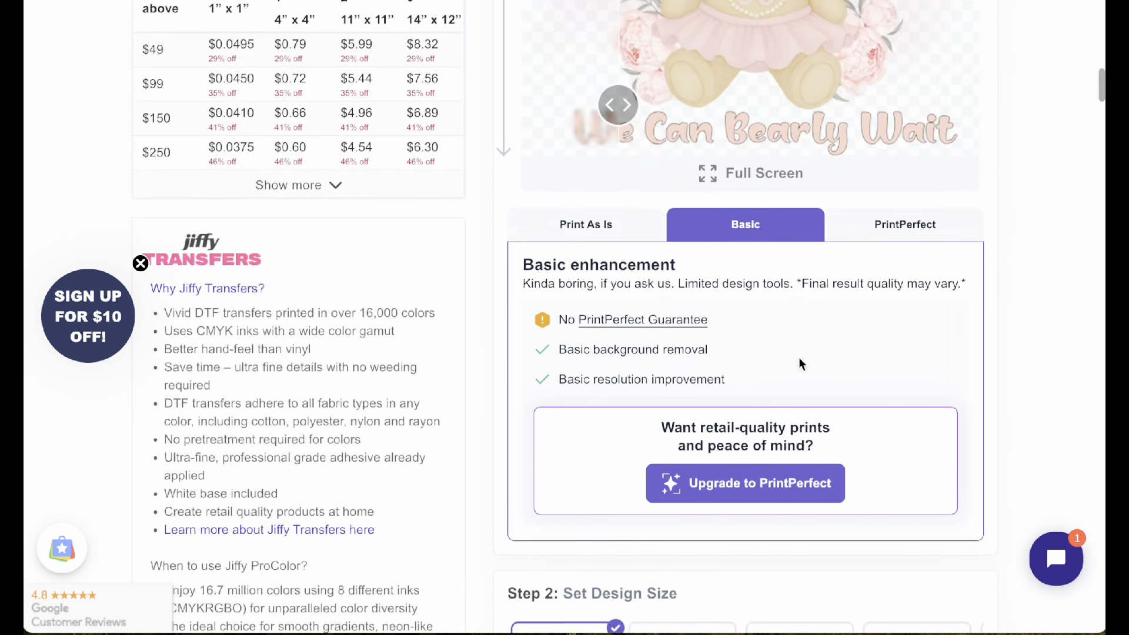
{"action": "scroll", "coordinate": [798, 358], "scroll_direction": "up", "scroll_amount": 3}
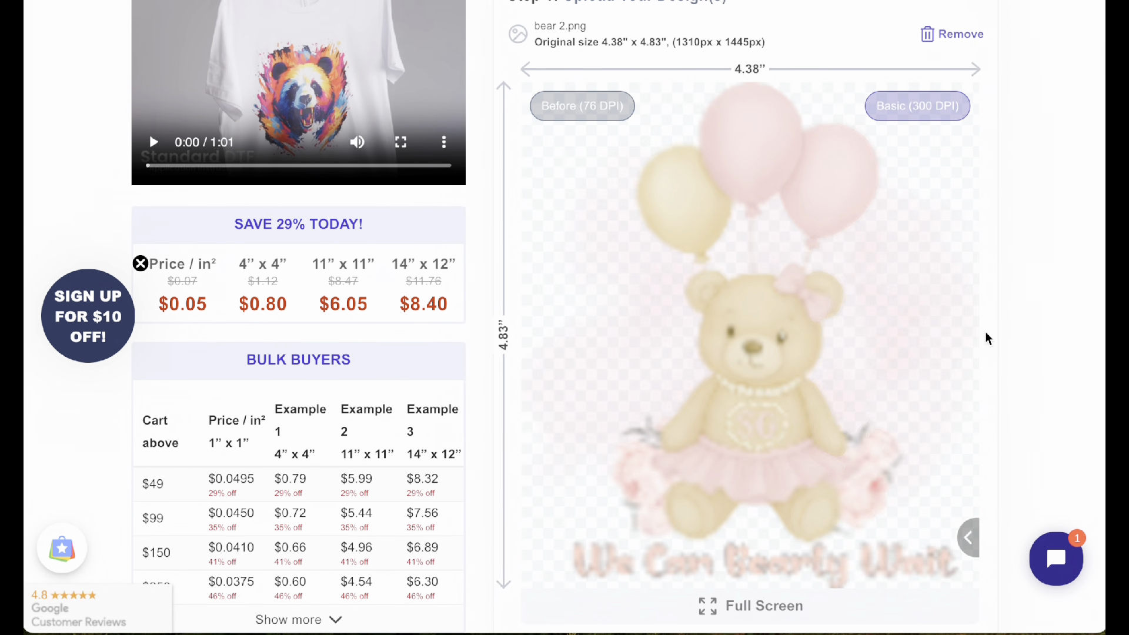
{"action": "scroll", "coordinate": [345, 428], "scroll_direction": "down", "scroll_amount": 4}
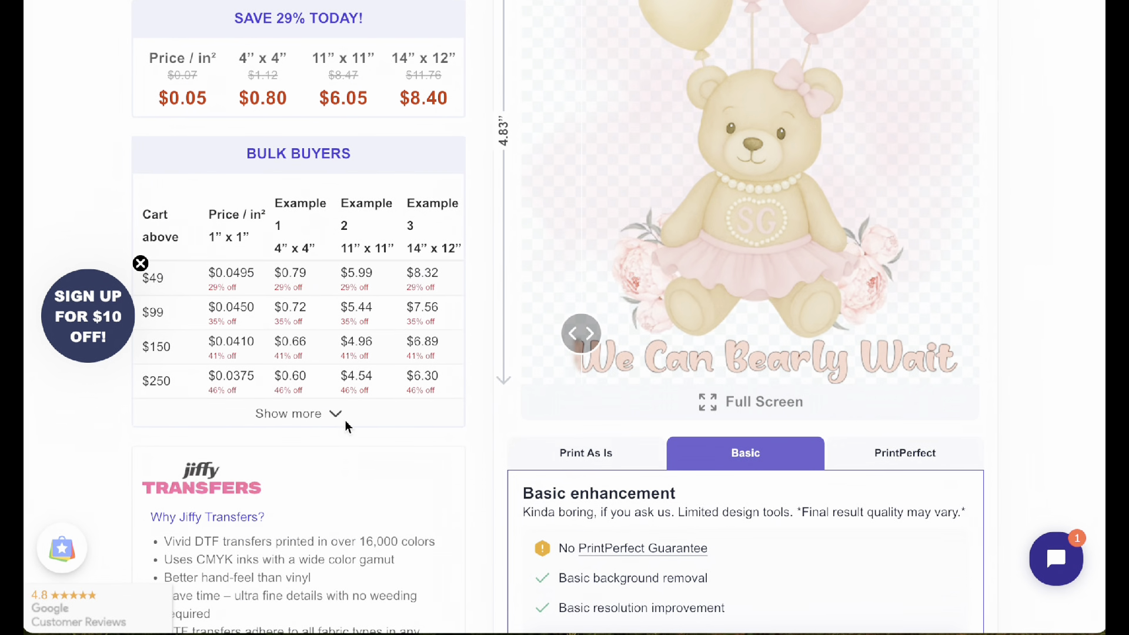
{"action": "scroll", "coordinate": [458, 396], "scroll_direction": "up", "scroll_amount": 3}
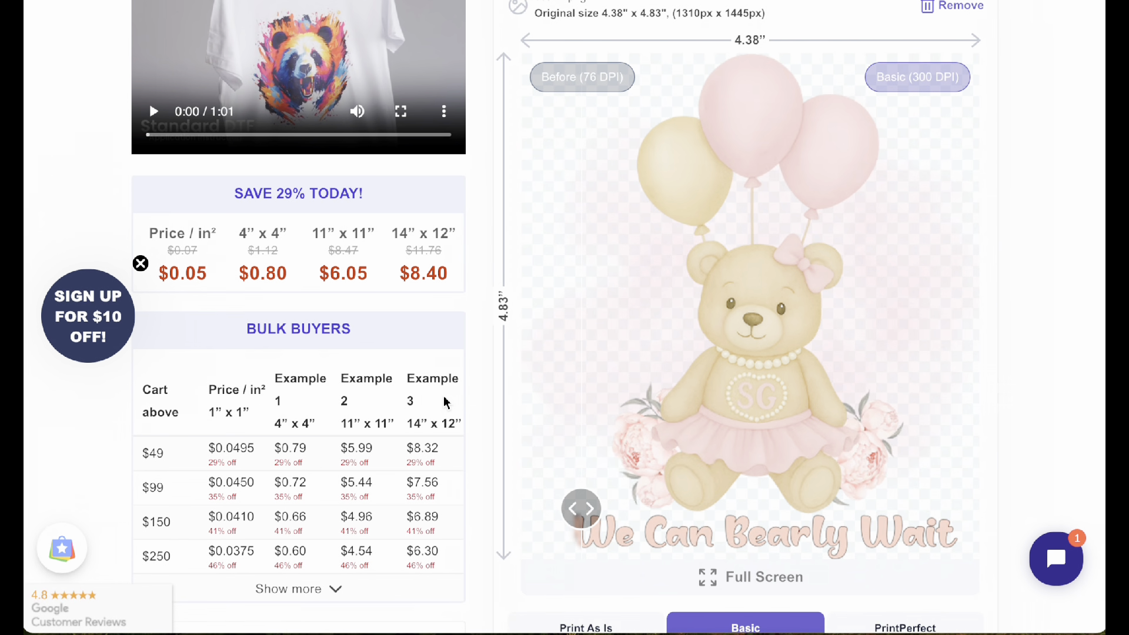
{"action": "scroll", "coordinate": [445, 402], "scroll_direction": "down", "scroll_amount": 15}
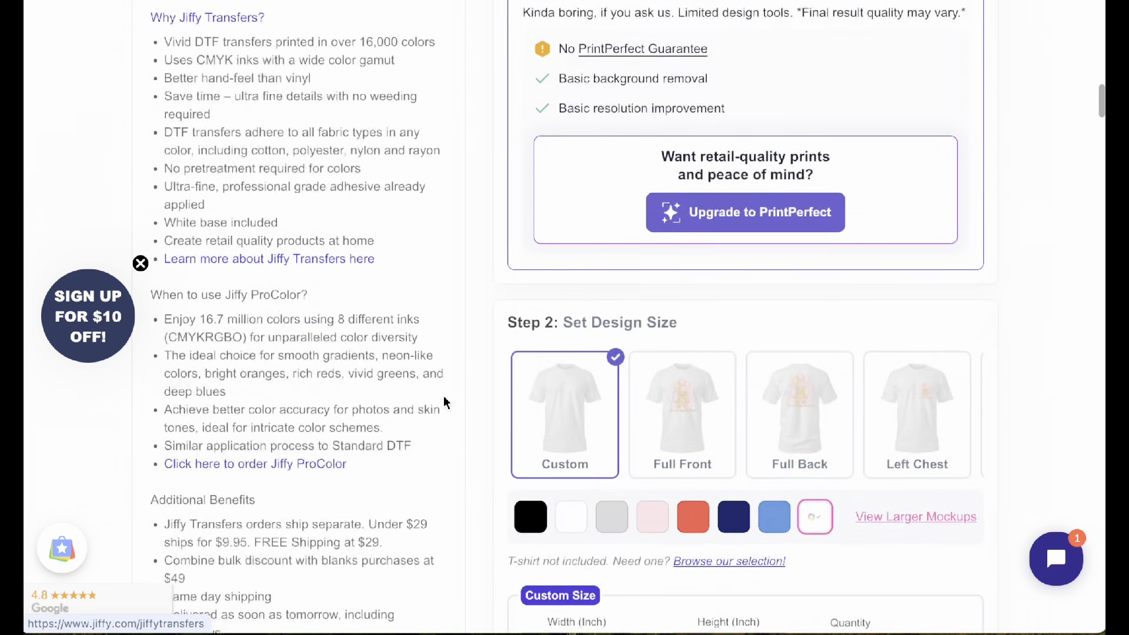
{"action": "scroll", "coordinate": [446, 402], "scroll_direction": "down", "scroll_amount": 1}
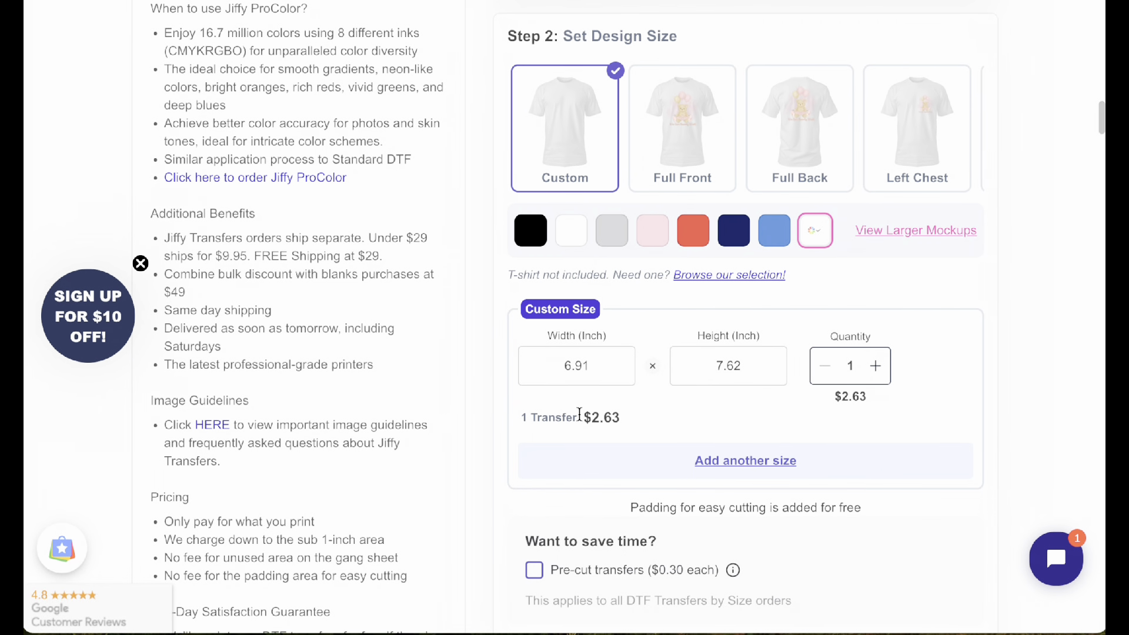
{"action": "left_click", "coordinate": [881, 365]}
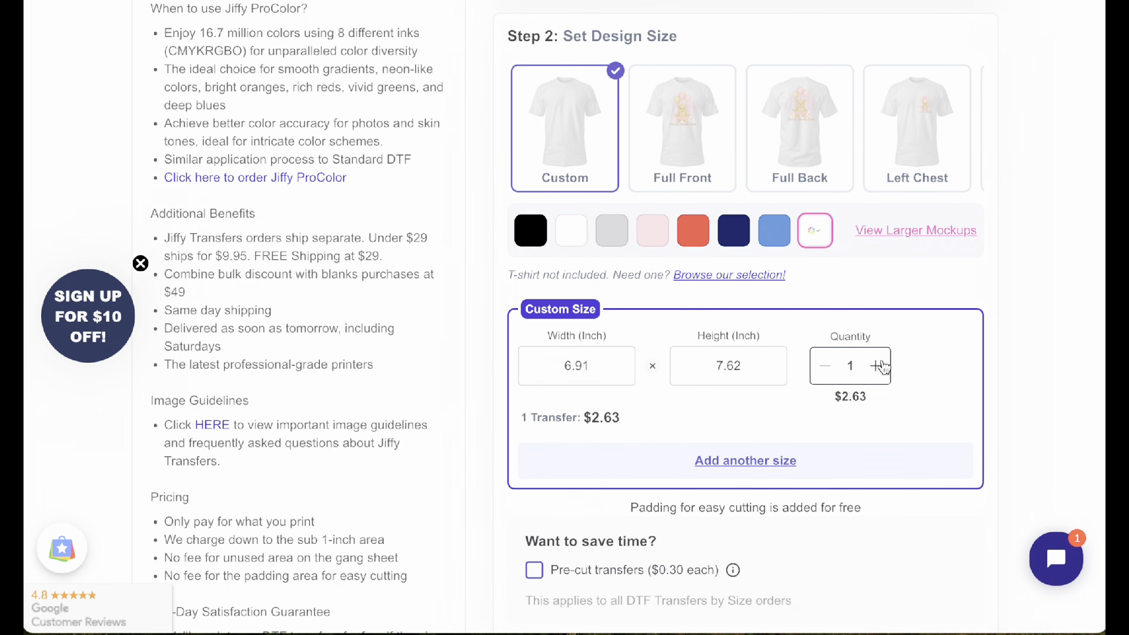
{"action": "left_click", "coordinate": [881, 366]}
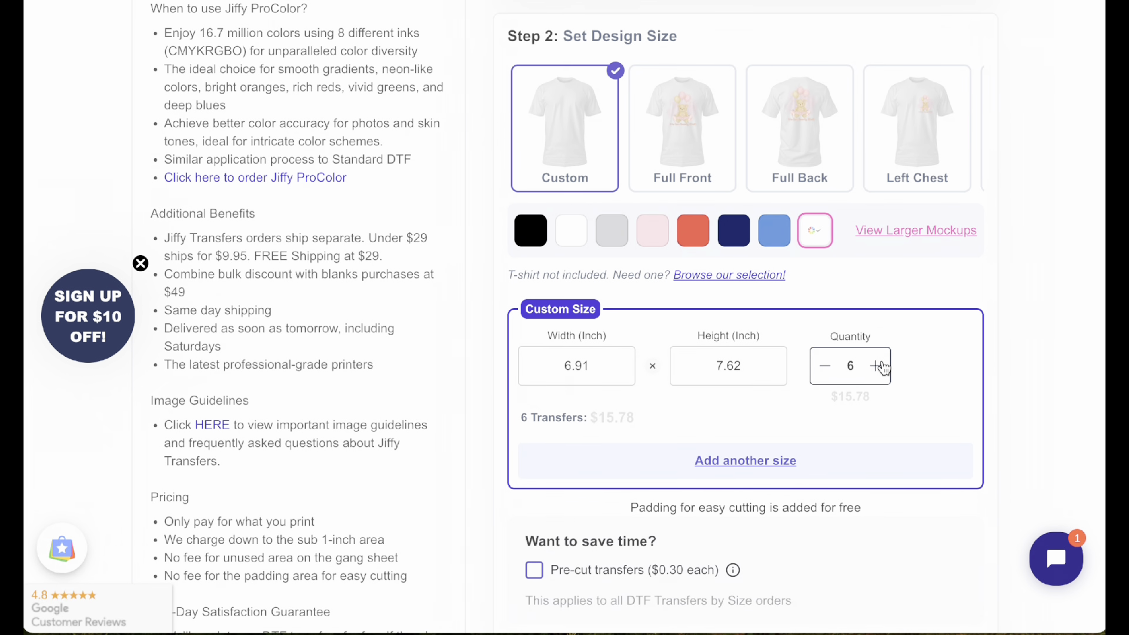
Step: Review the order total, free shipping progress and cart options, and look over the estimated delivery date and design preview
{"action": "scroll", "coordinate": [885, 362], "scroll_direction": "down", "scroll_amount": 10}
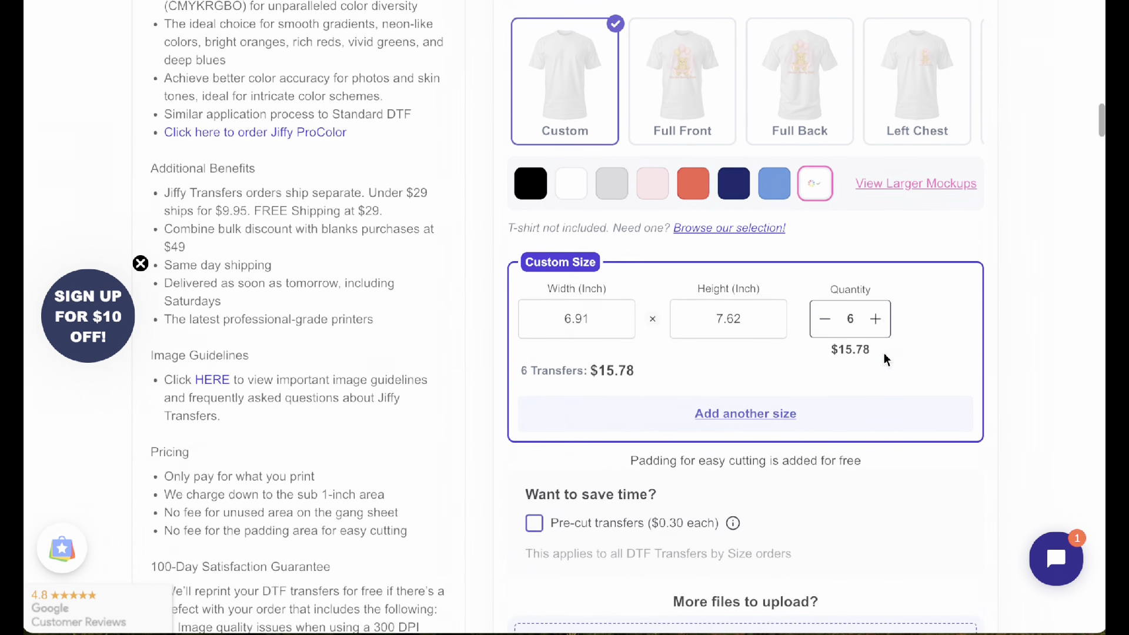
{"action": "scroll", "coordinate": [884, 359], "scroll_direction": "down", "scroll_amount": 8}
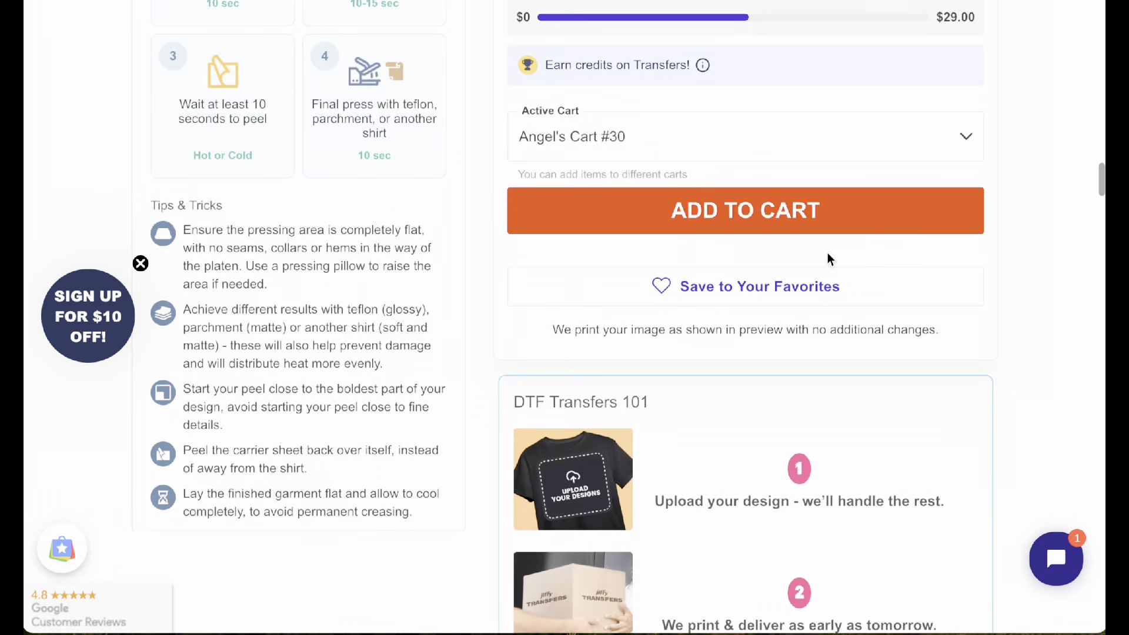
{"action": "scroll", "coordinate": [923, 262], "scroll_direction": "up", "scroll_amount": 3}
{"action": "scroll", "coordinate": [925, 263], "scroll_direction": "up", "scroll_amount": 15}
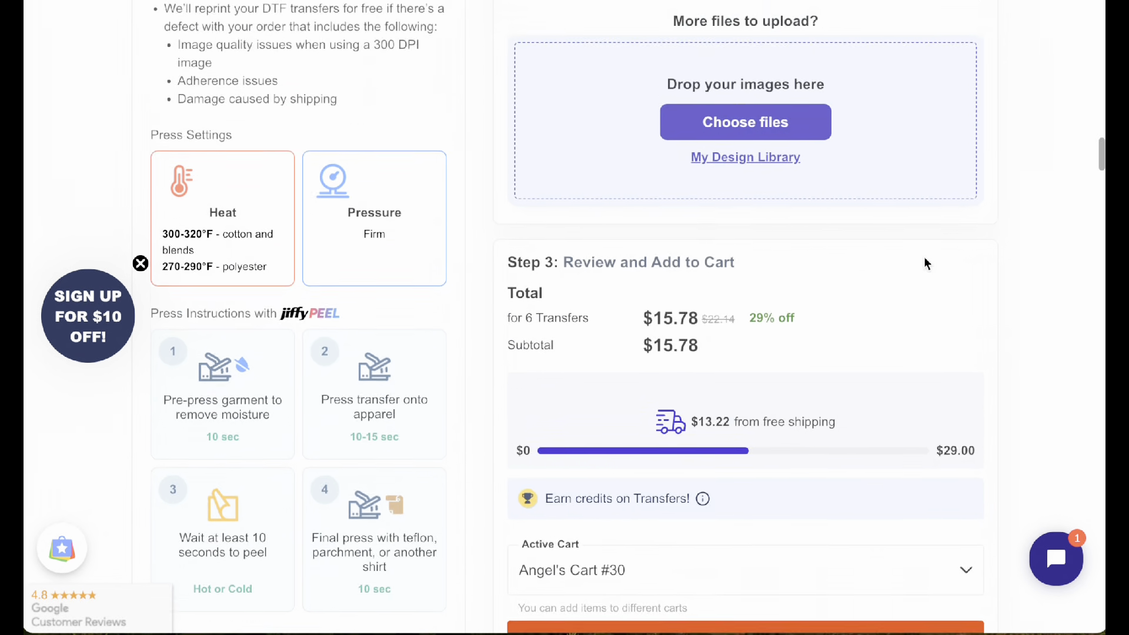
{"action": "scroll", "coordinate": [924, 263], "scroll_direction": "up", "scroll_amount": 10}
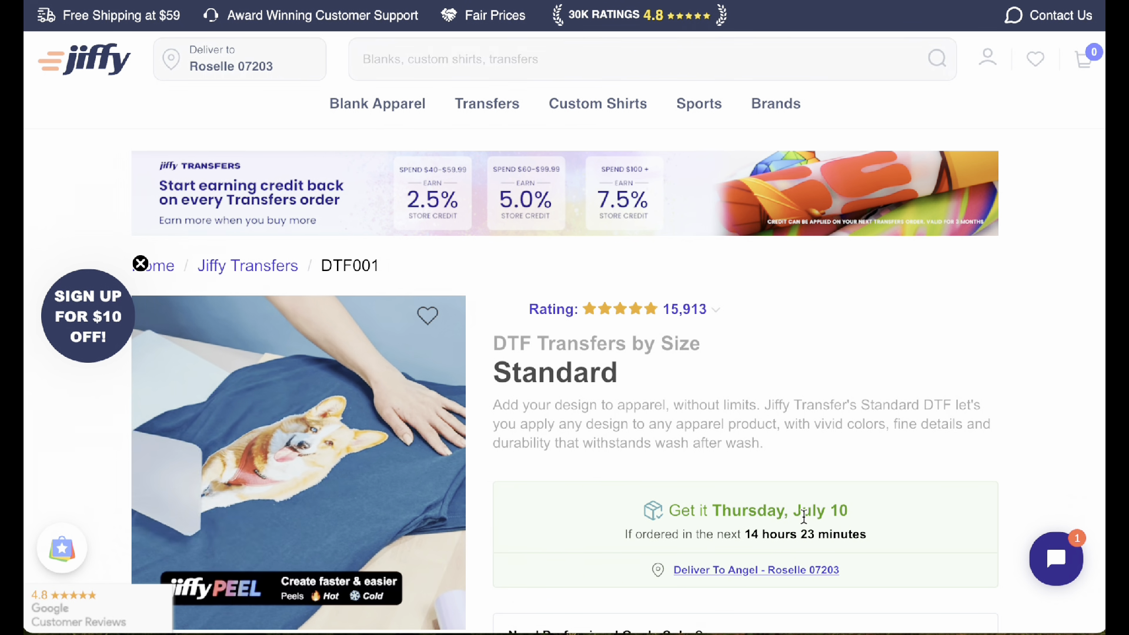
{"action": "scroll", "coordinate": [804, 517], "scroll_direction": "up", "scroll_amount": 1}
{"action": "scroll", "coordinate": [804, 517], "scroll_direction": "down", "scroll_amount": 10}
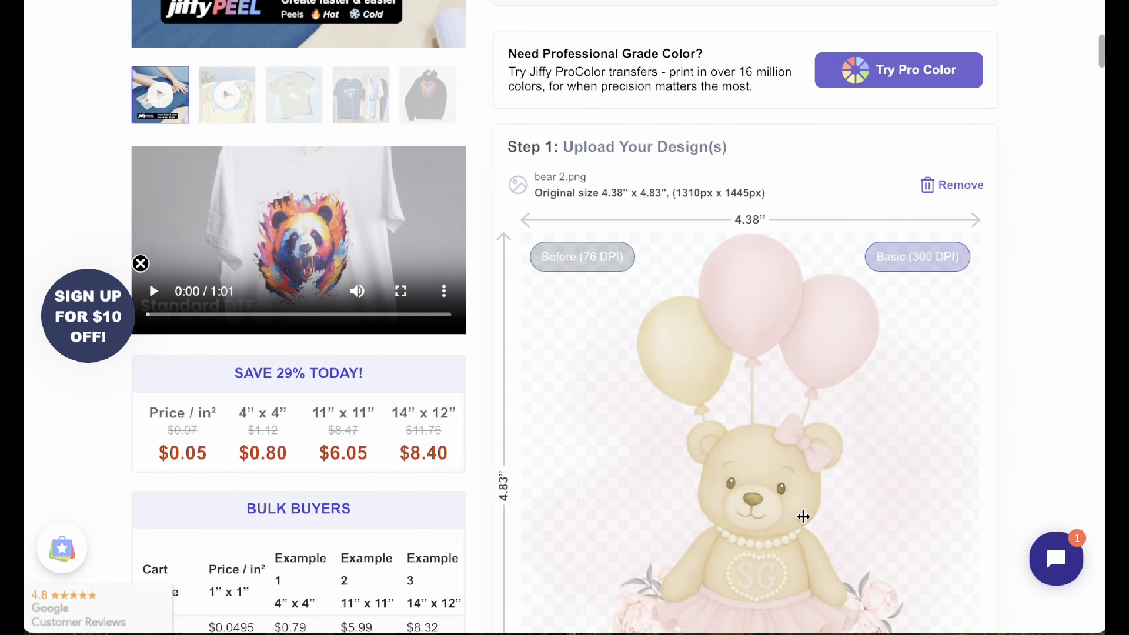